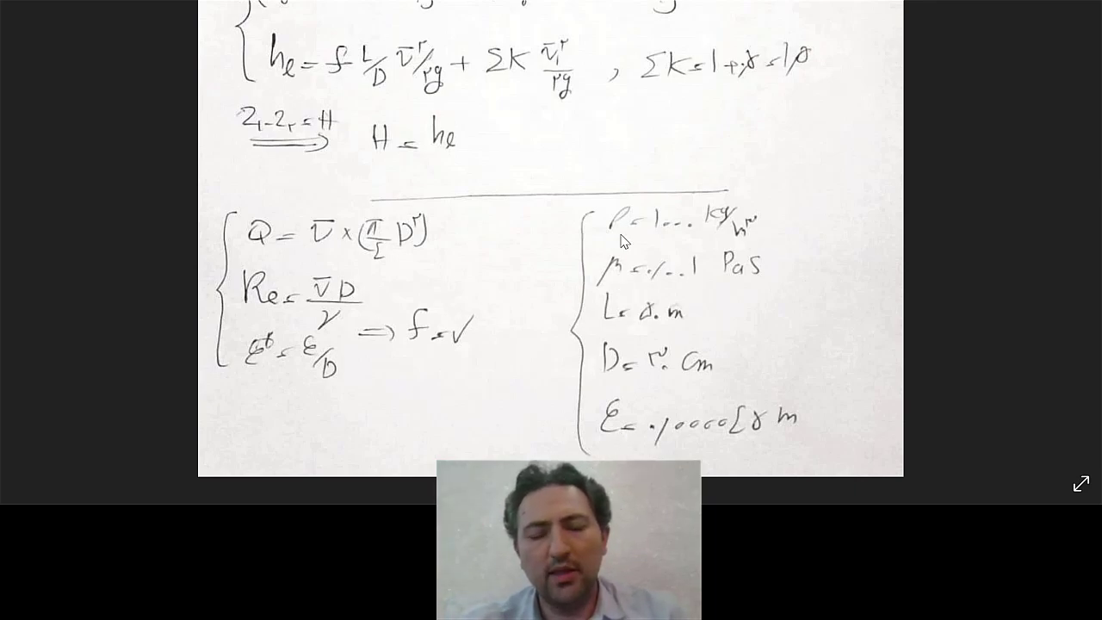
# Step: Review the handwritten head-loss derivation from the given data back to the two-reservoir sketch, and switch to the Excel worksheet
pyautogui.scroll(2, 641, 211)
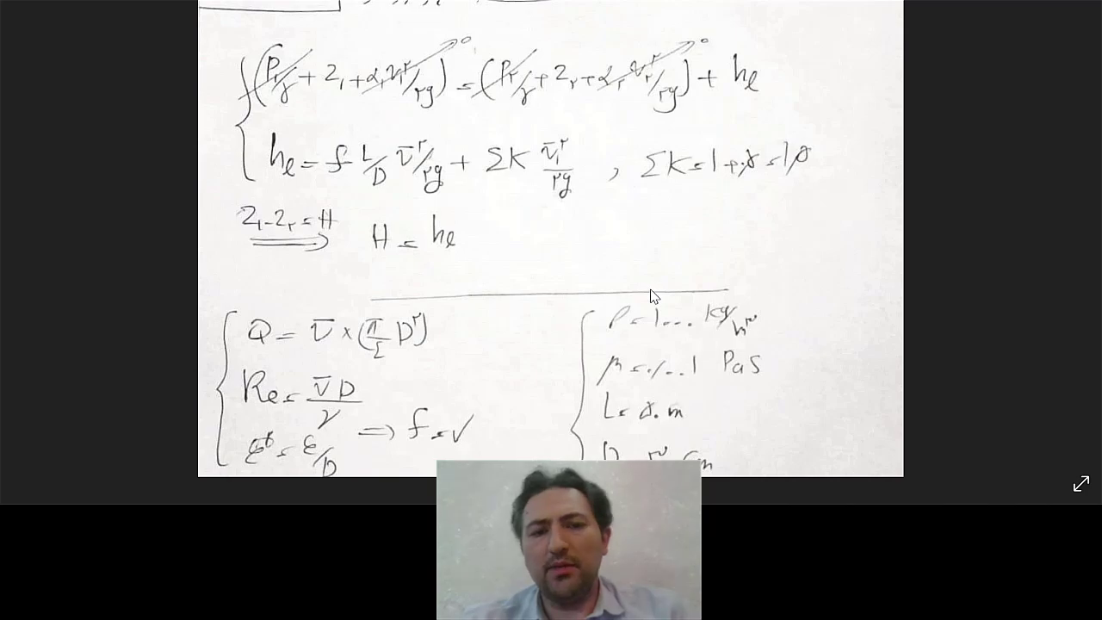
pyautogui.scroll(3, 644, 185)
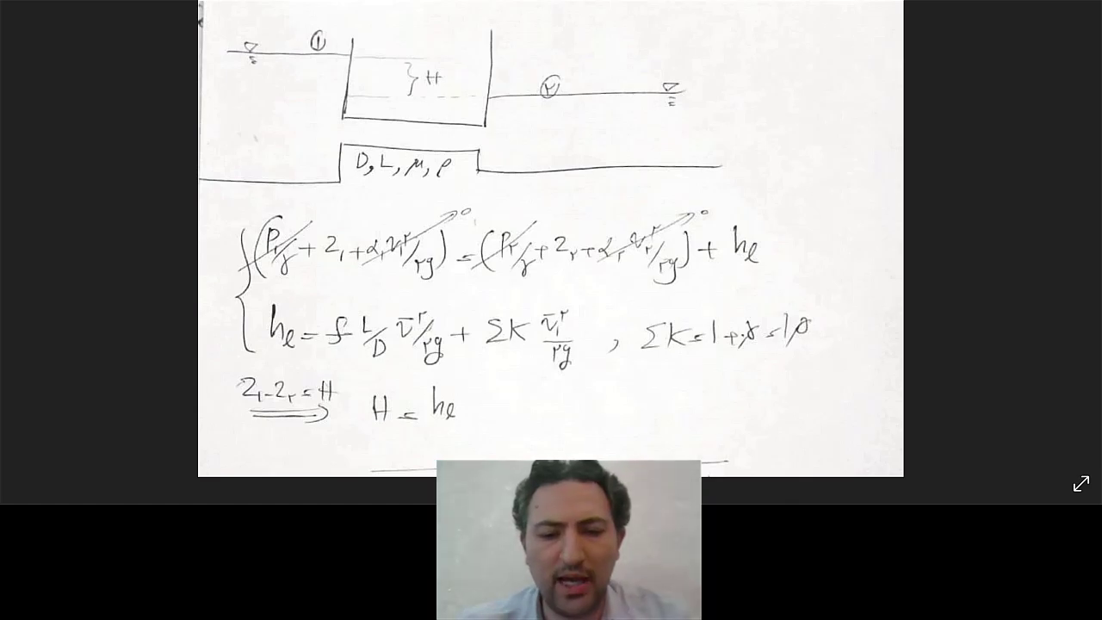
pyautogui.click(469, 422)
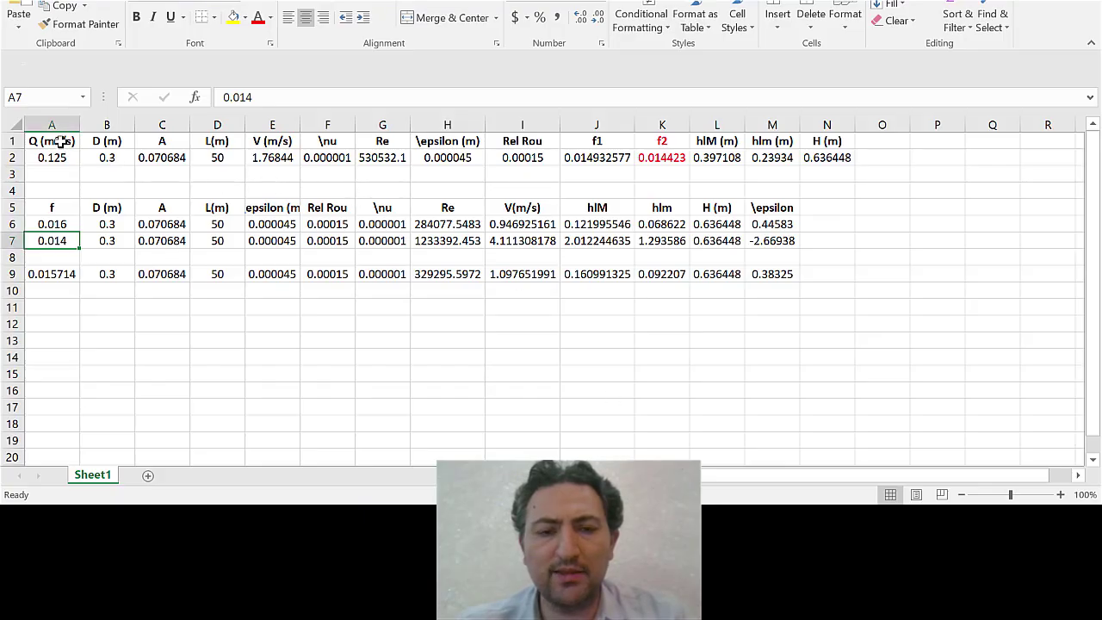
# Step: Examine the flow rate in A2, the pipe diameter in B2 and the area formula in C2
pyautogui.moveTo(58, 142); pyautogui.dragTo(53, 162)
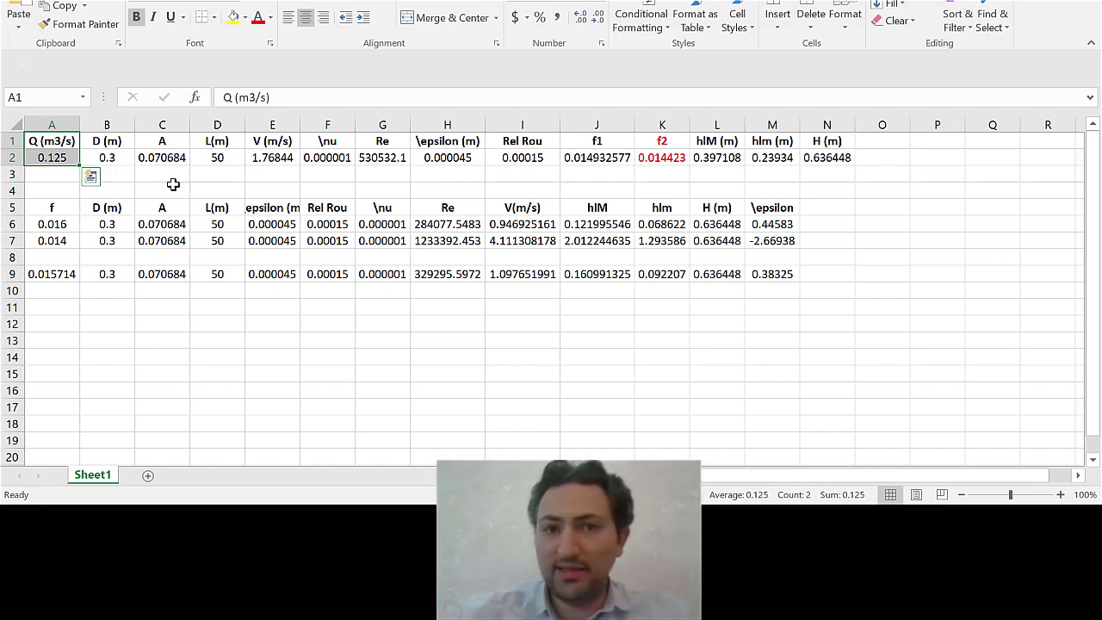
pyautogui.click(122, 159)
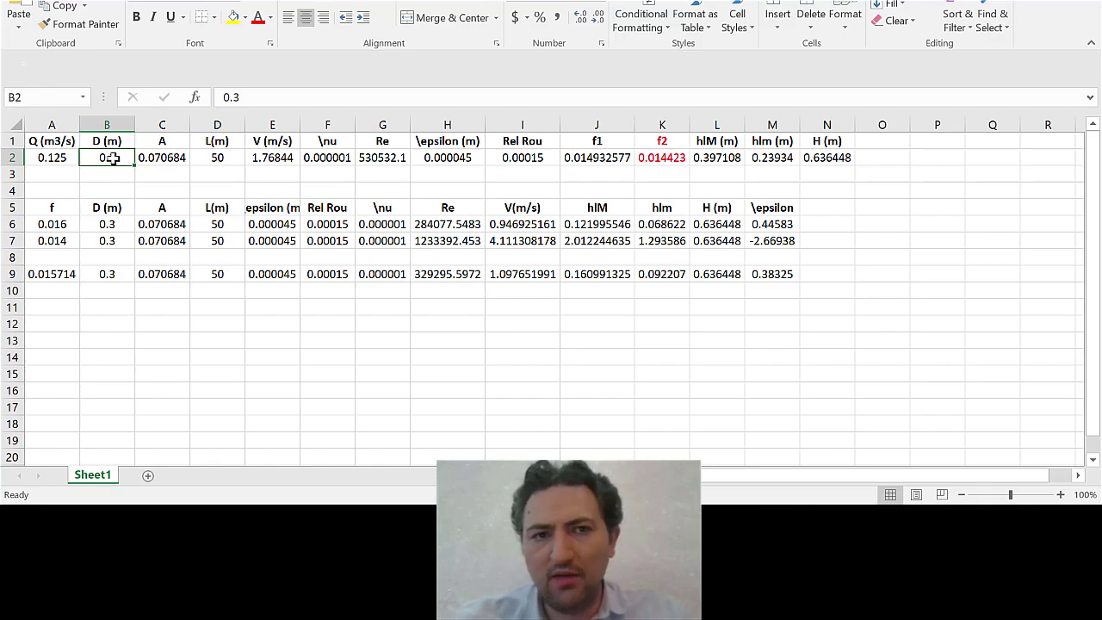
pyautogui.doubleClick(161, 155)
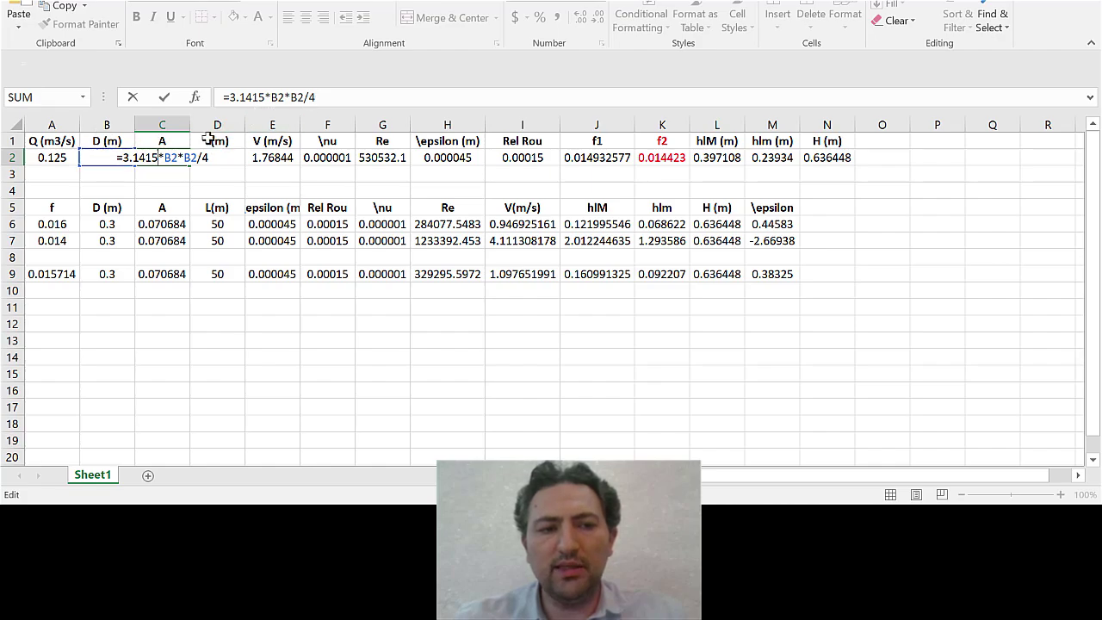
pyautogui.click(163, 172)
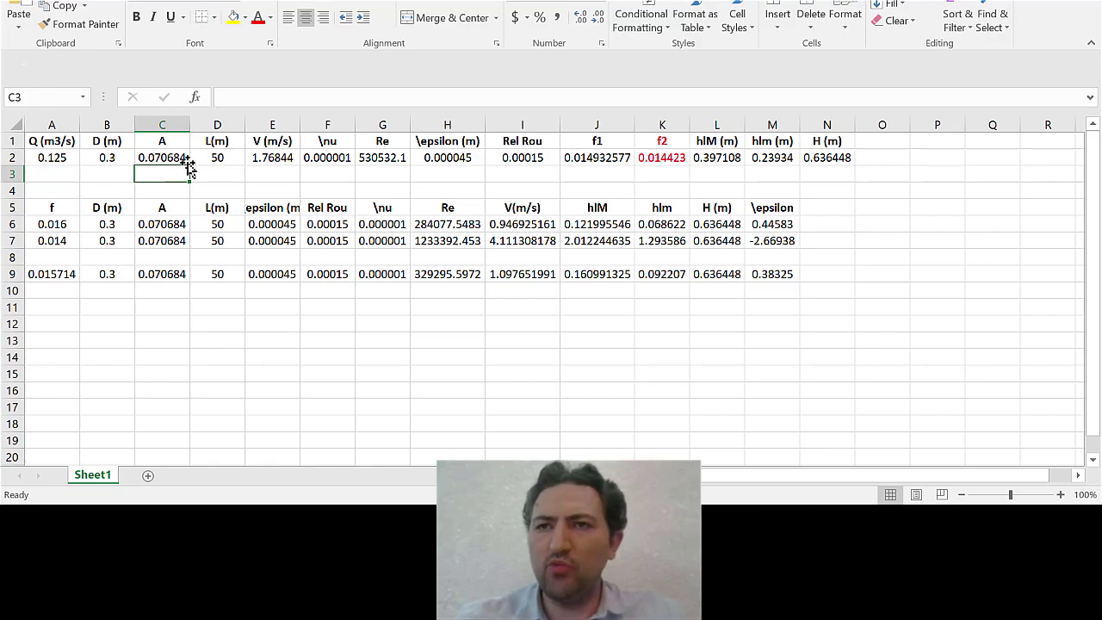
# Step: Inspect the pipe length in D2 and the velocity formula in E2, leaving the formula unchanged
pyautogui.click(216, 158)
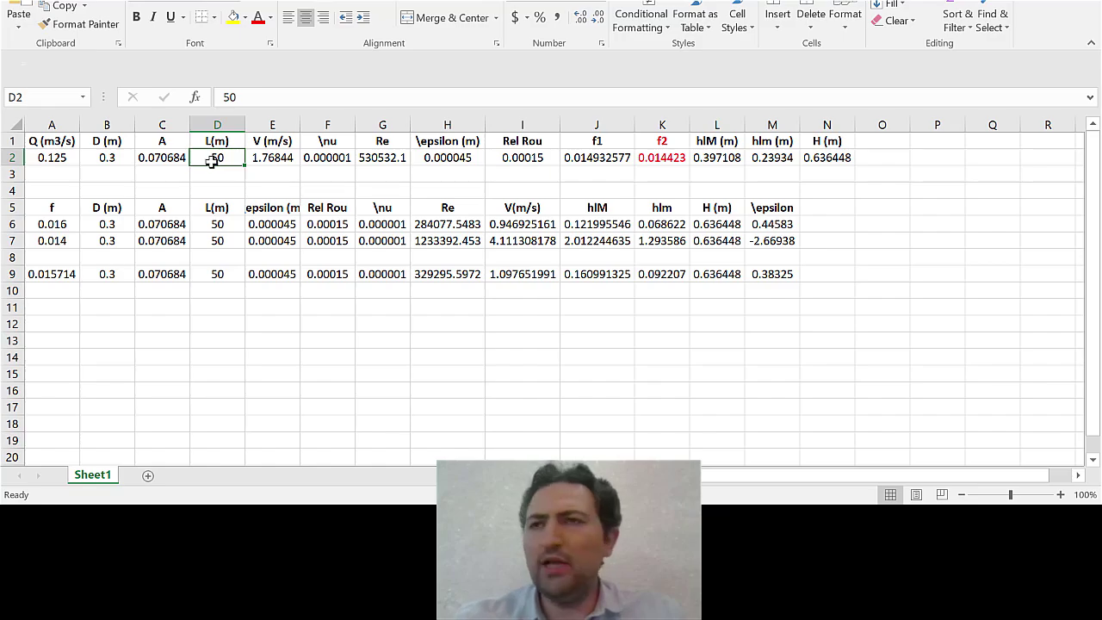
pyautogui.click(267, 159)
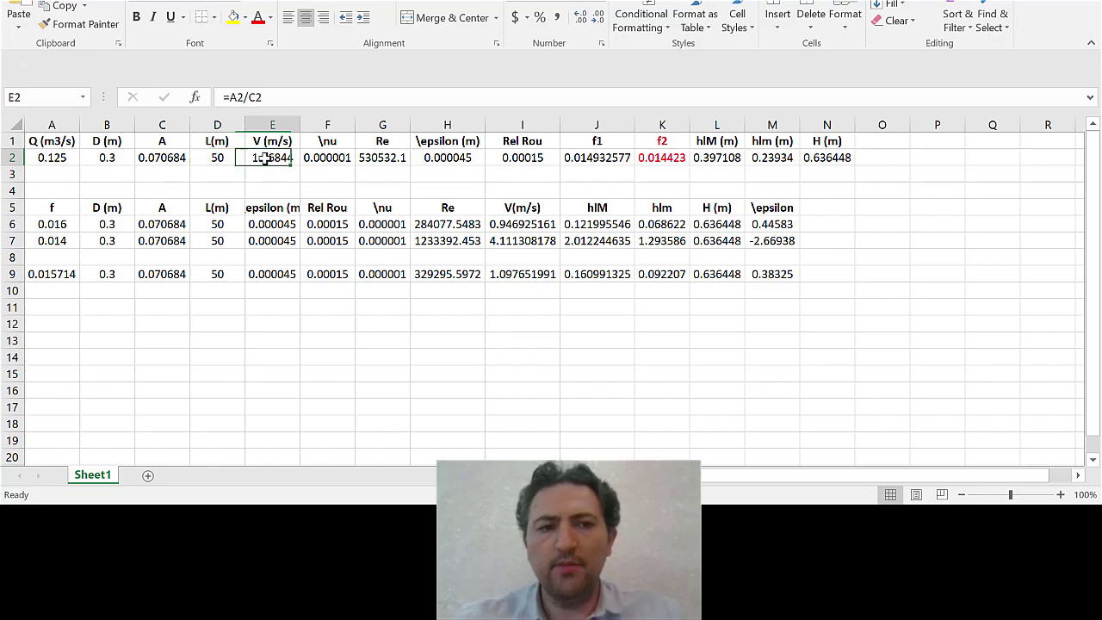
pyautogui.doubleClick(263, 159)
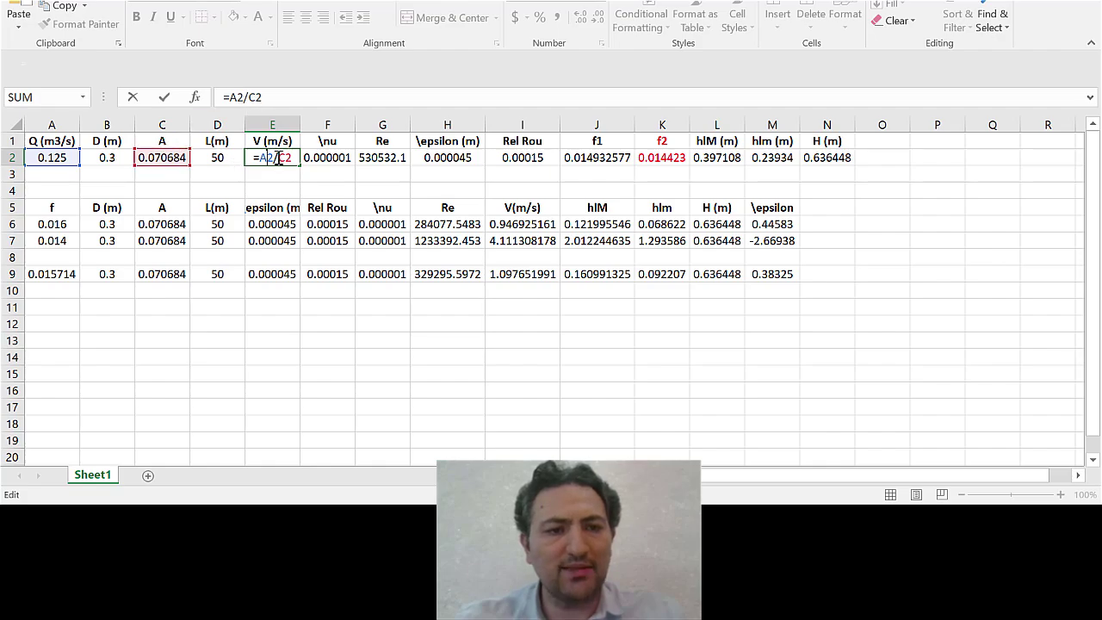
pyautogui.hotkey('ctrl', 'Return')
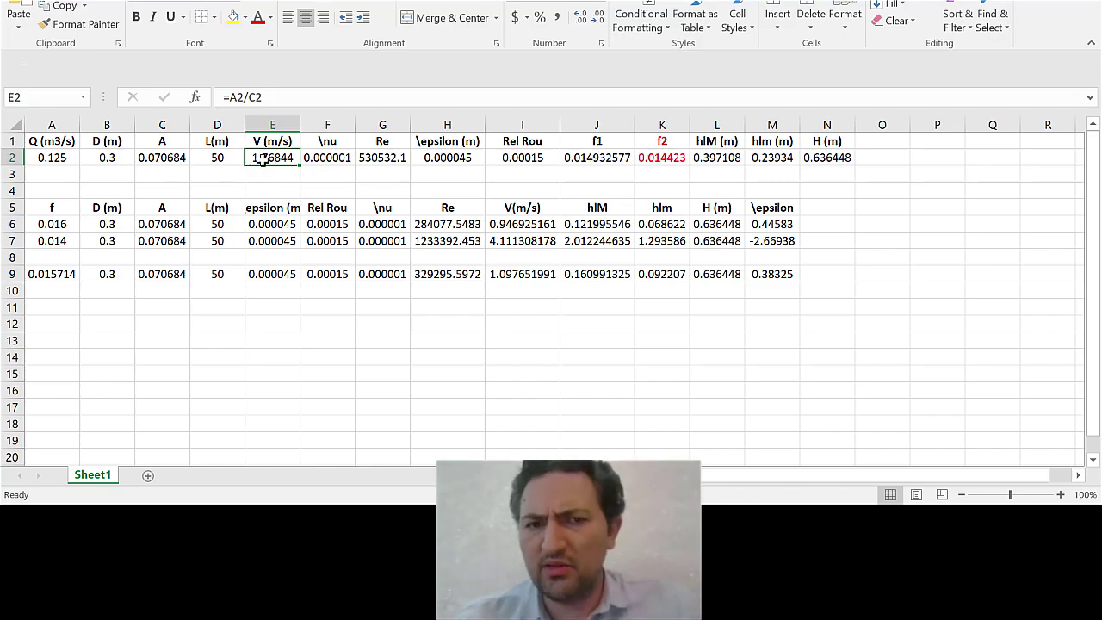
# Step: Inspect the kinematic viscosity in F2 and the cells referenced by the Reynolds number formula in G2
pyautogui.click(337, 158)
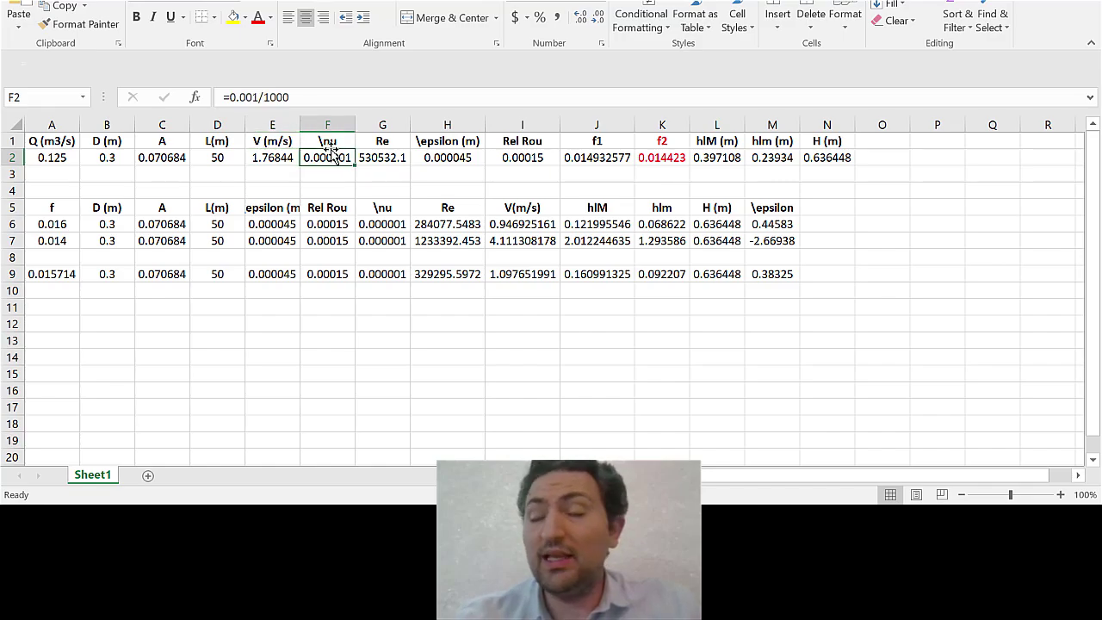
pyautogui.doubleClick(370, 159)
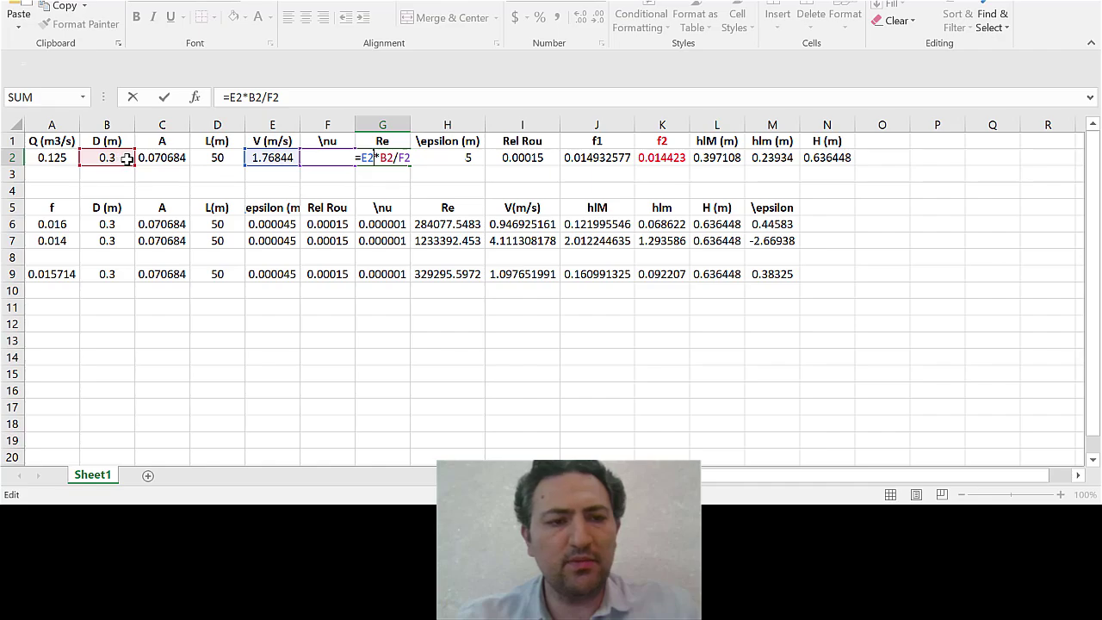
pyautogui.press('Return')
pyautogui.click(375, 155)
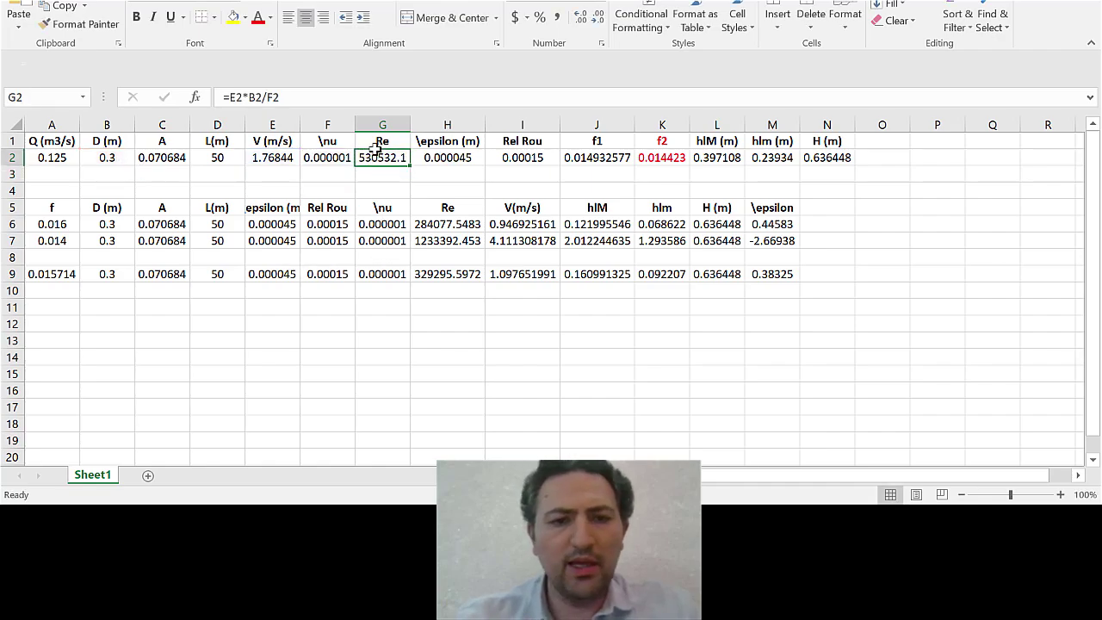
# Step: Inspect the pipe roughness in H2 and the cells referenced by the relative roughness formula in I2
pyautogui.click(437, 160)
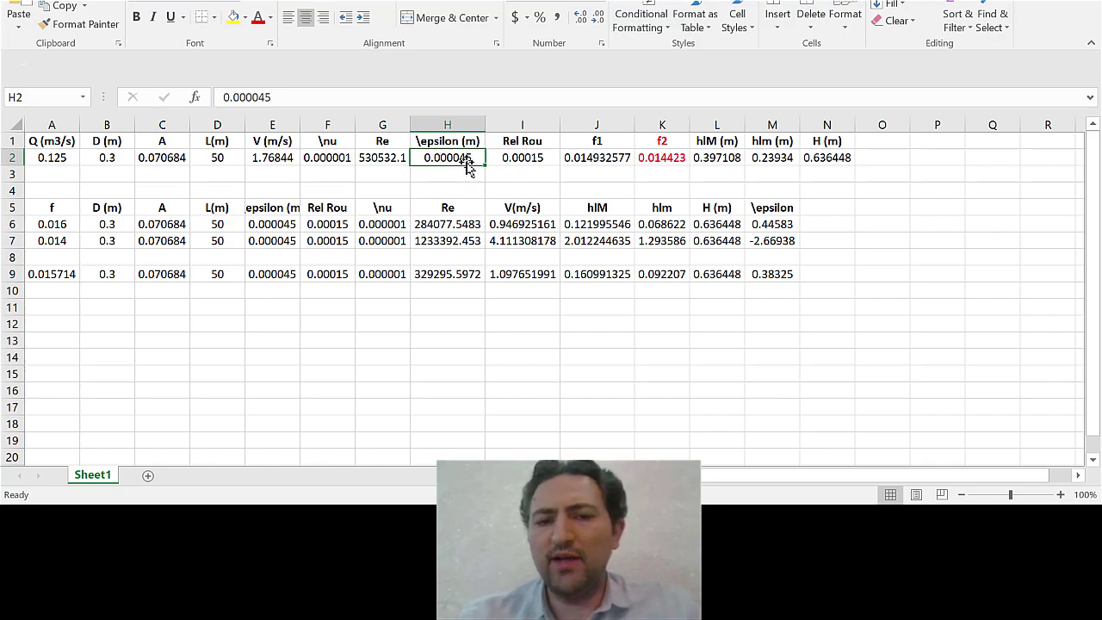
pyautogui.click(506, 162)
pyautogui.write('=H2/B2')
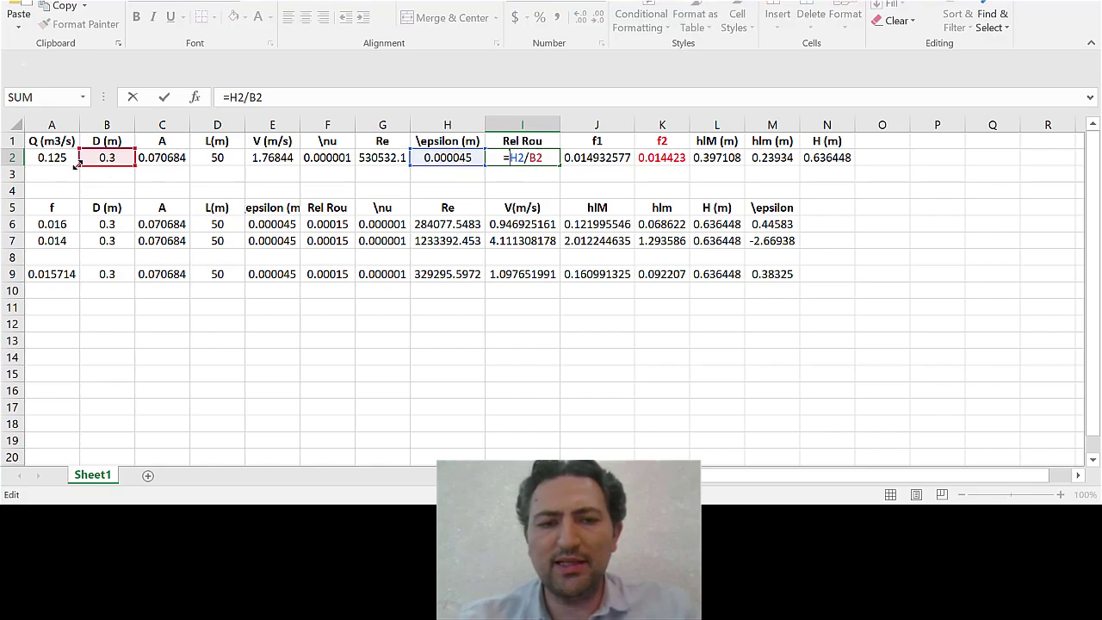
pyautogui.press('Return')
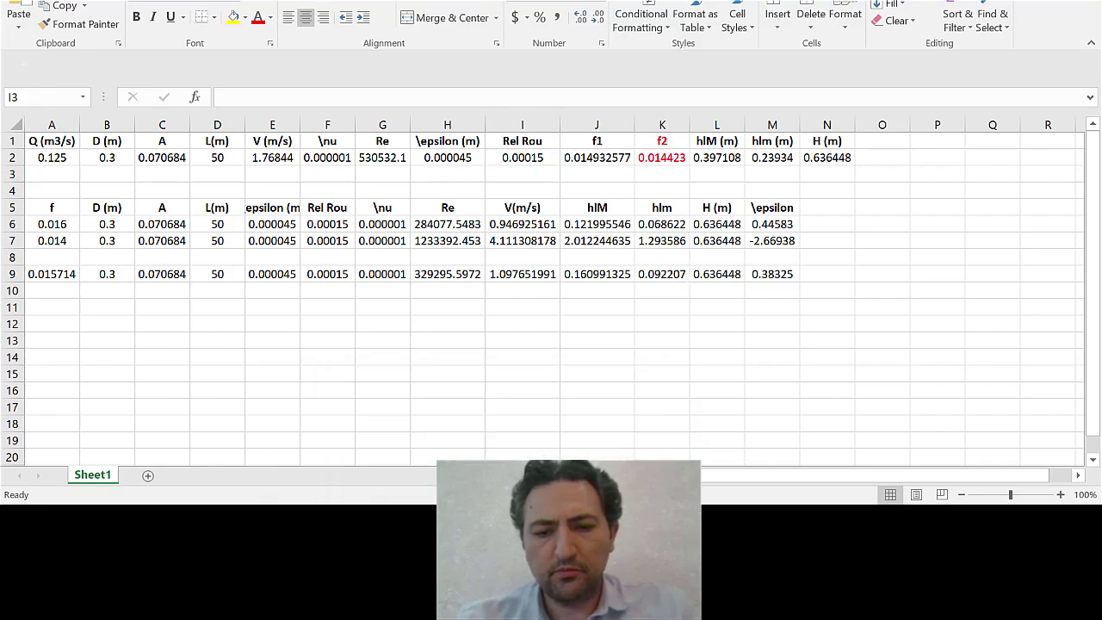
# Step: Switch to the browser and view the Moody diagram of friction factor against Reynolds number and relative roughness
pyautogui.moveTo(480, 516)
pyautogui.click(572, 426)
pyautogui.click(792, 13)
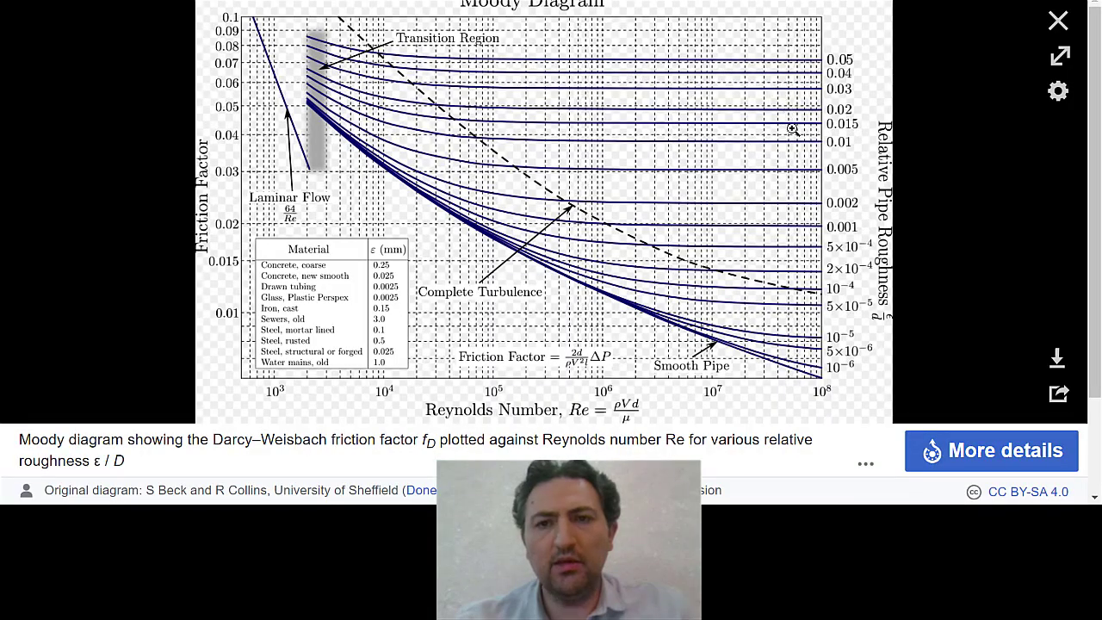
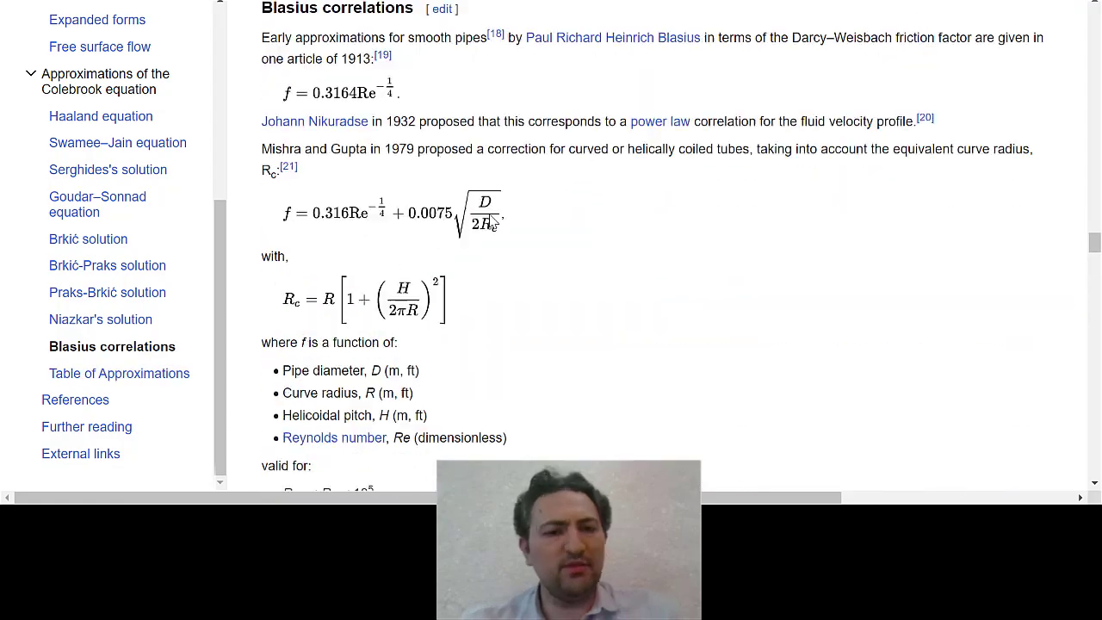
# Step: Go back through the Darcy friction factor article to the Colebrook–White equation section
pyautogui.scroll(15, 336, 243)
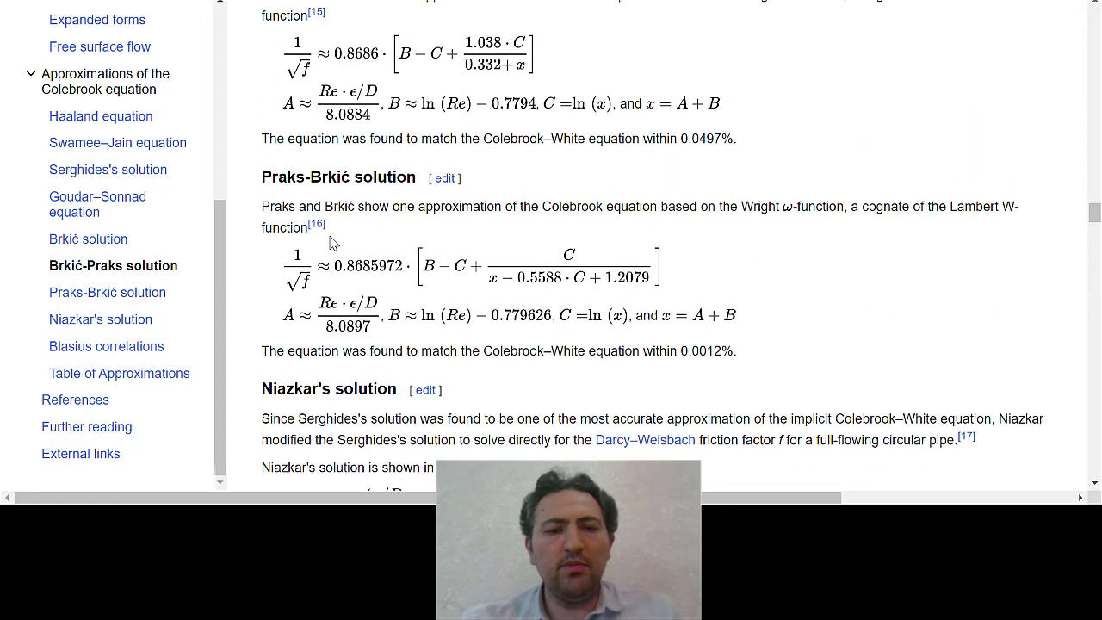
pyautogui.scroll(15, 341, 238)
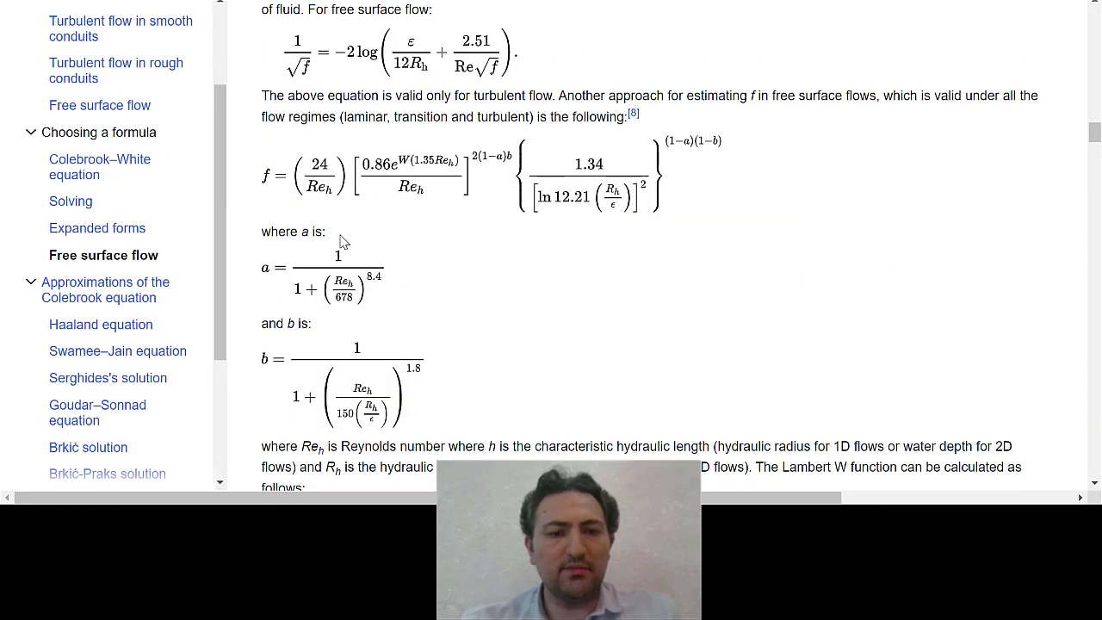
pyautogui.scroll(15, 342, 250)
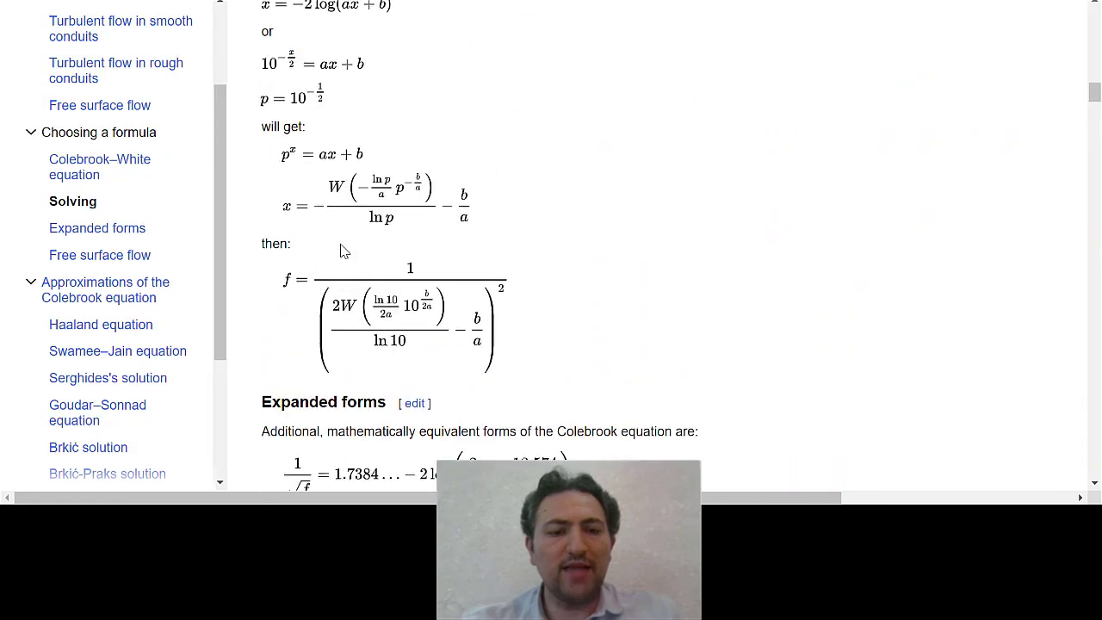
pyautogui.scroll(4, 362, 137)
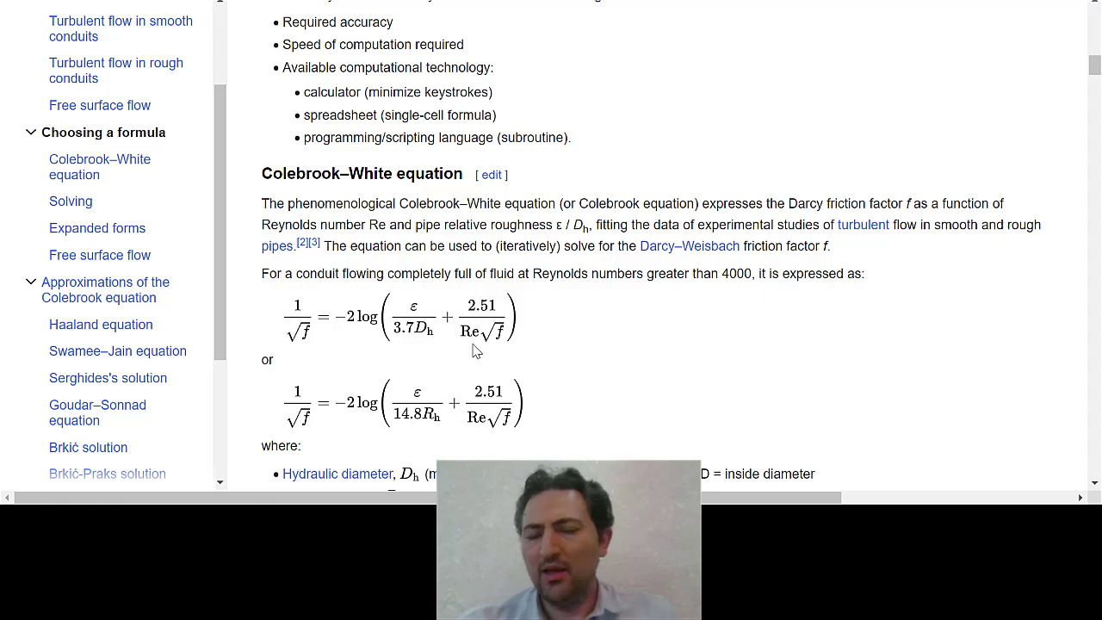
# Step: Review the Colebrook equation's solving methods and explicit approximations, ending at the Swamee and Jain entry in the Table of Approximations
pyautogui.scroll(-12, 479, 350)
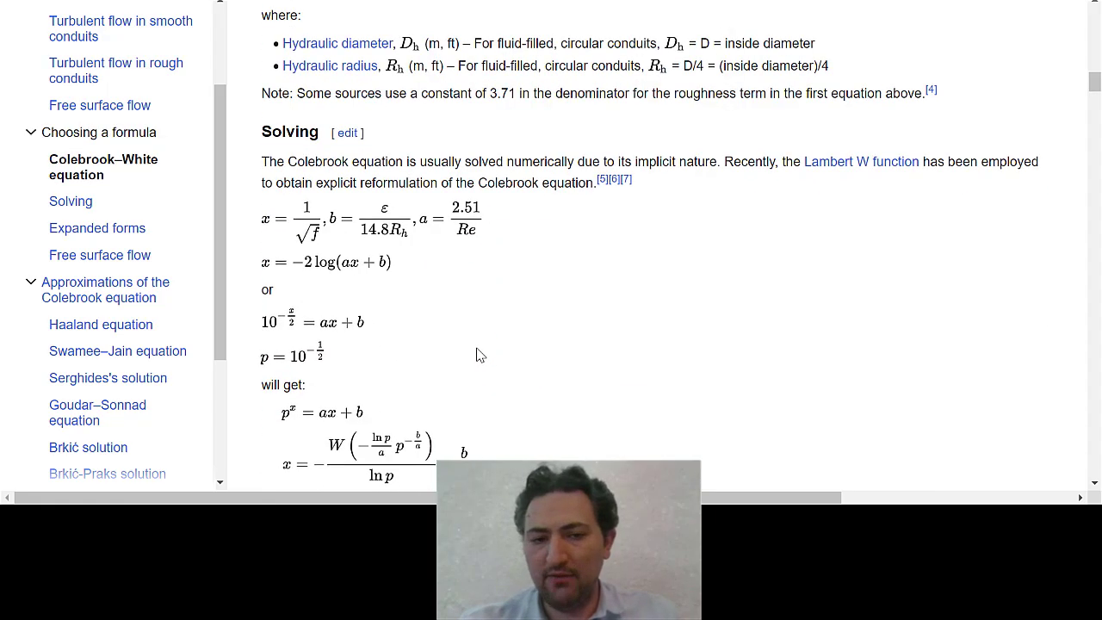
pyautogui.scroll(5, 297, 135)
pyautogui.scroll(-11, 370, 284)
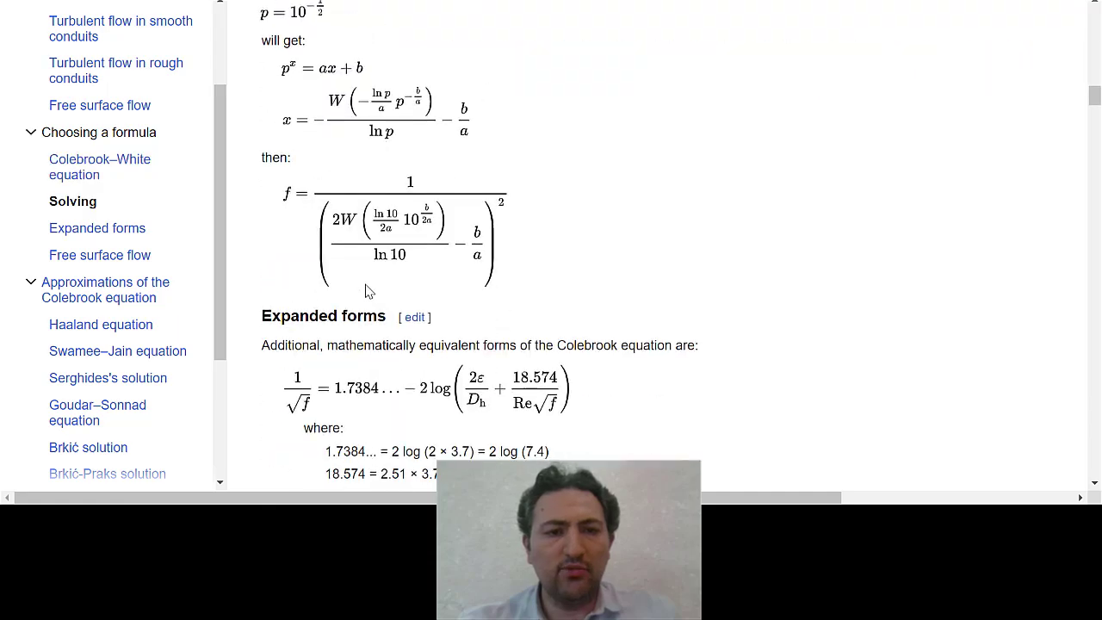
pyautogui.scroll(-8, 375, 239)
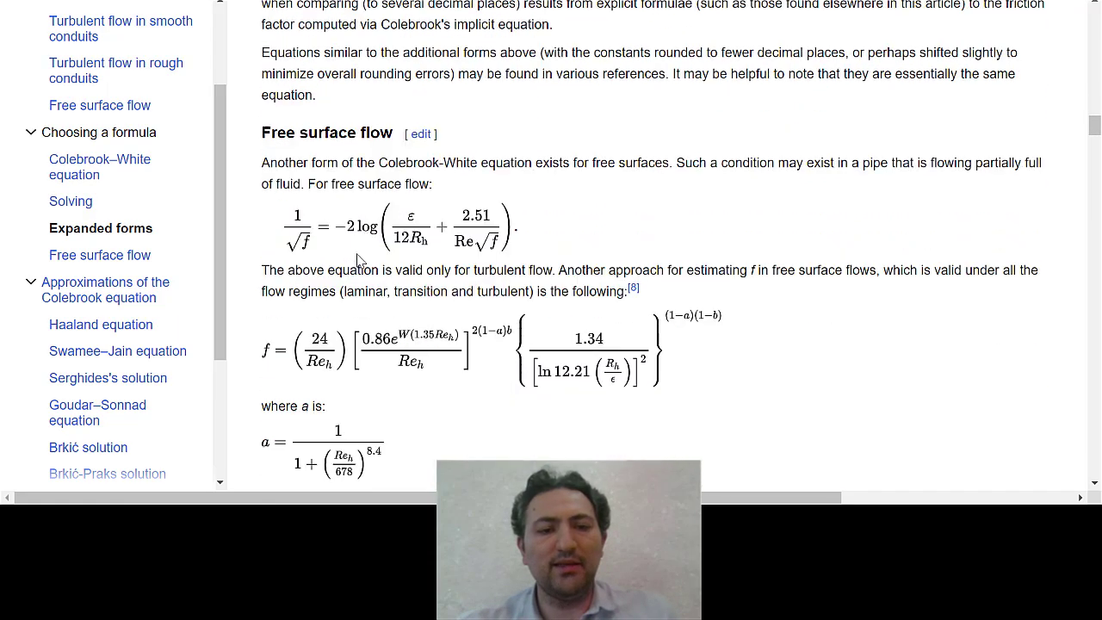
pyautogui.scroll(-1, 332, 310)
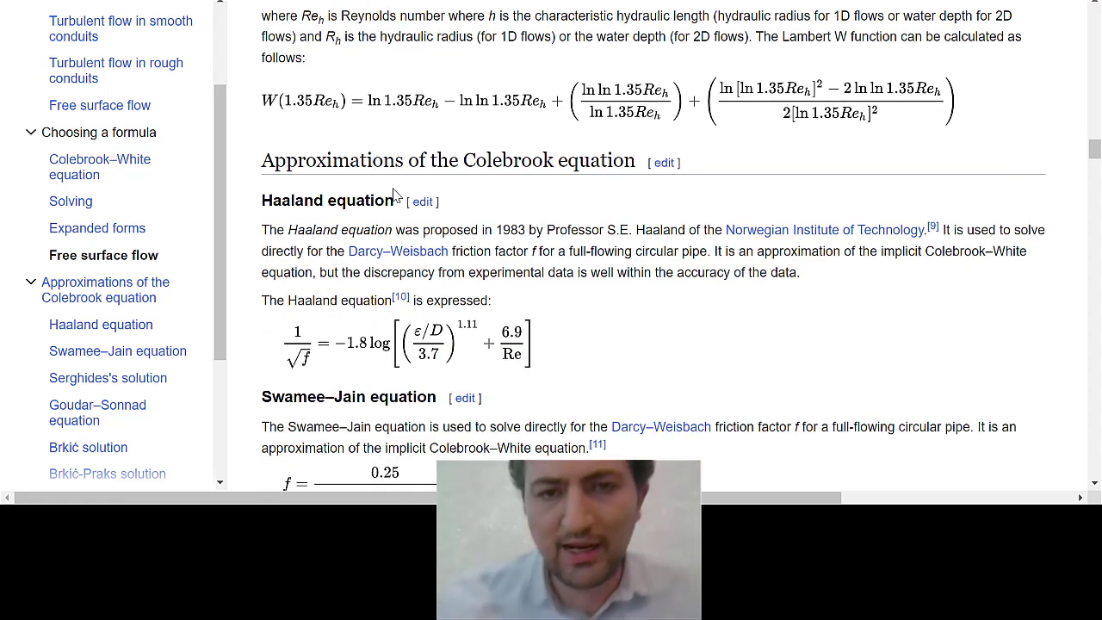
pyautogui.scroll(-2, 509, 179)
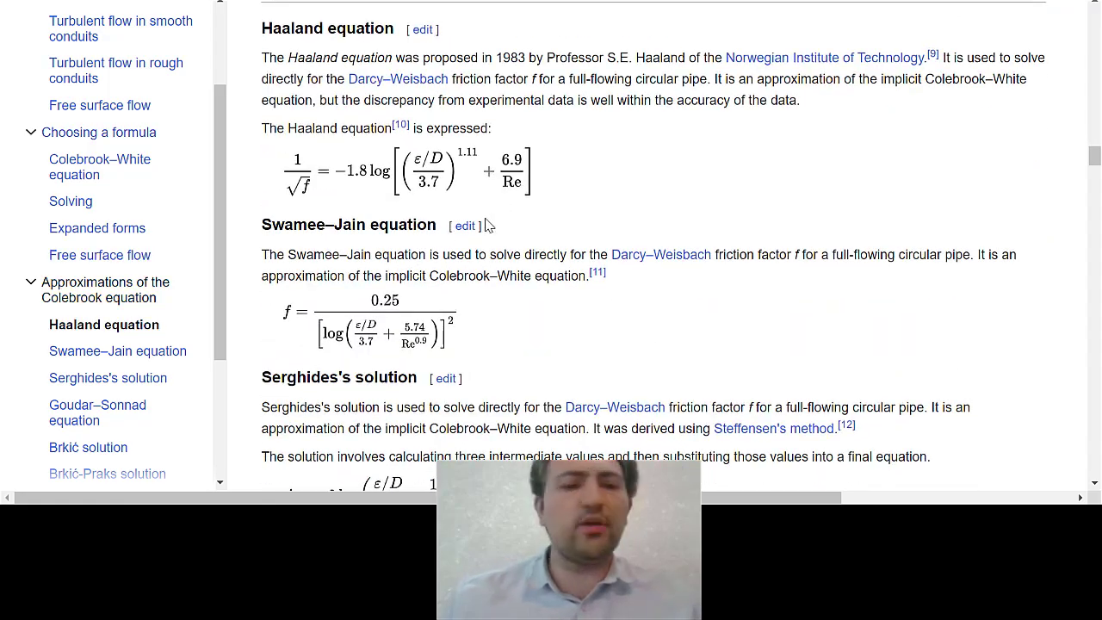
pyautogui.scroll(-1, 368, 284)
pyautogui.scroll(-20, 362, 320)
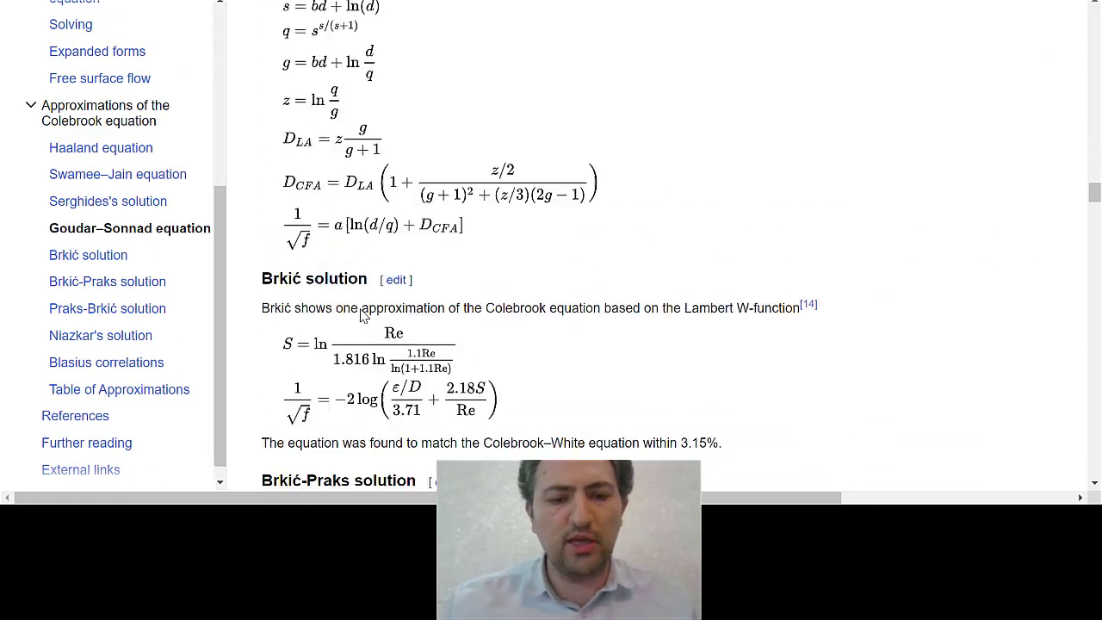
pyautogui.scroll(-7, 379, 305)
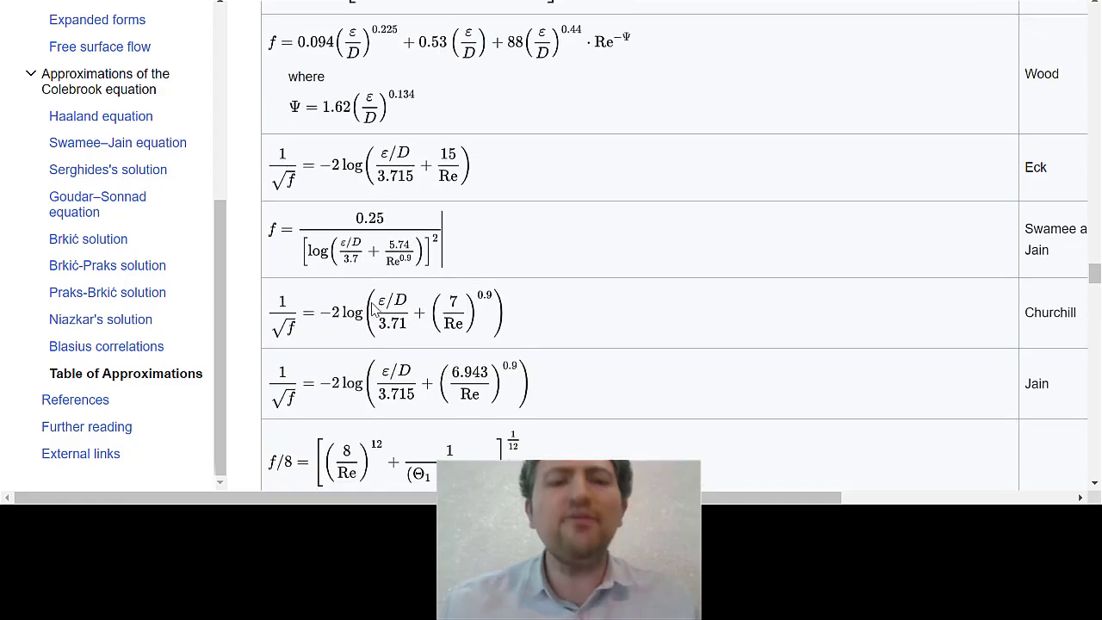
pyautogui.scroll(3, 370, 311)
pyautogui.scroll(-2, 370, 314)
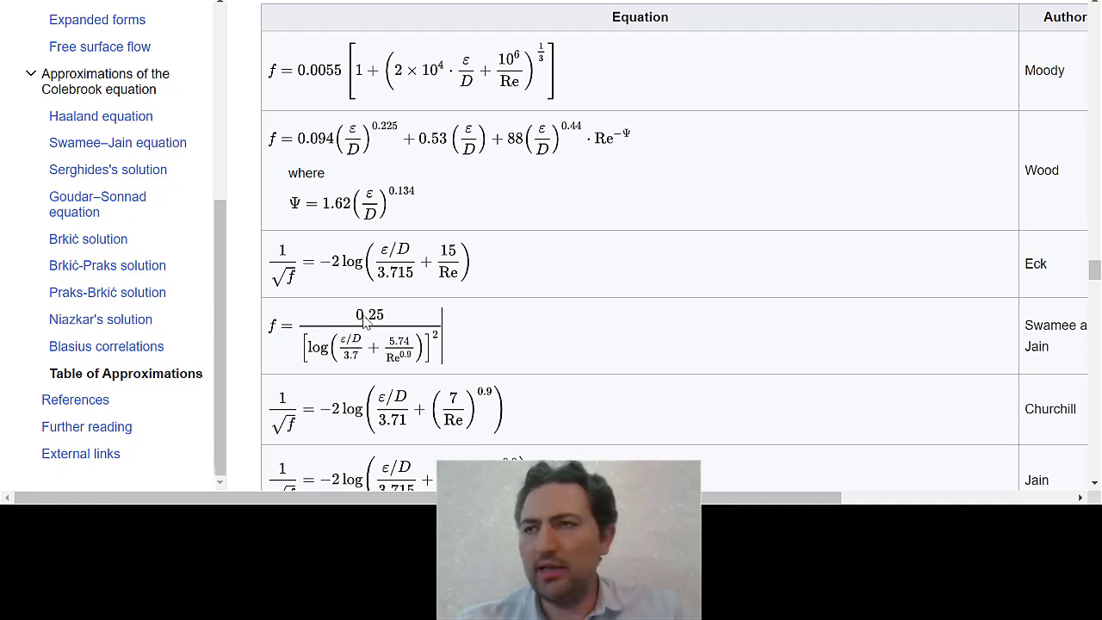
# Step: Switch to the workbook and compare the f1 formula in J2 with the Swamee and Jain equation in the browser
pyautogui.click(614, 450)
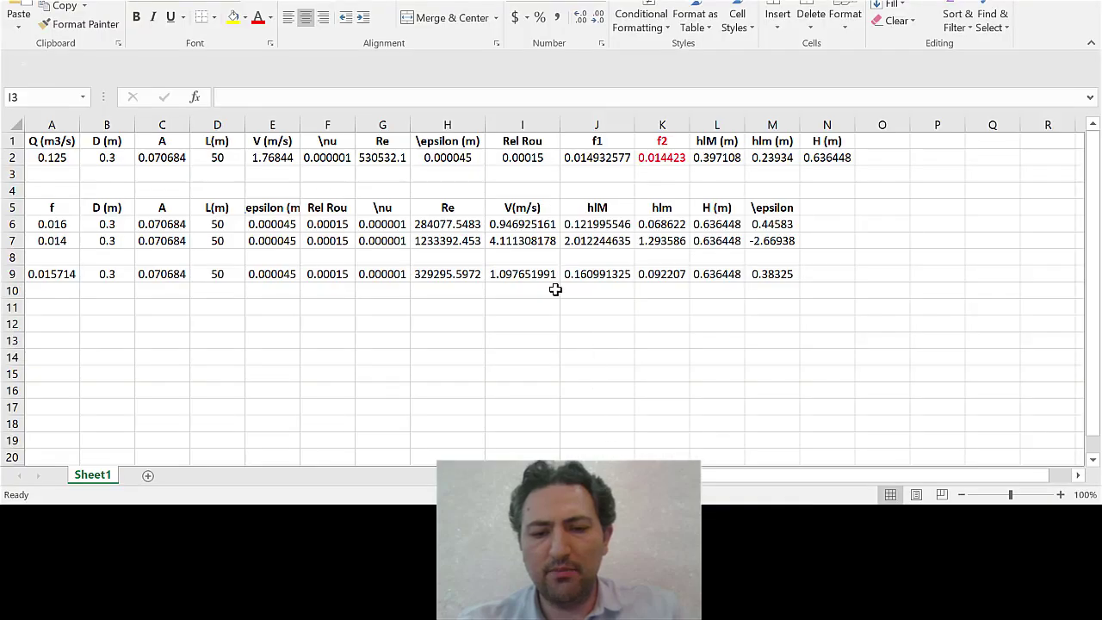
pyautogui.doubleClick(602, 159)
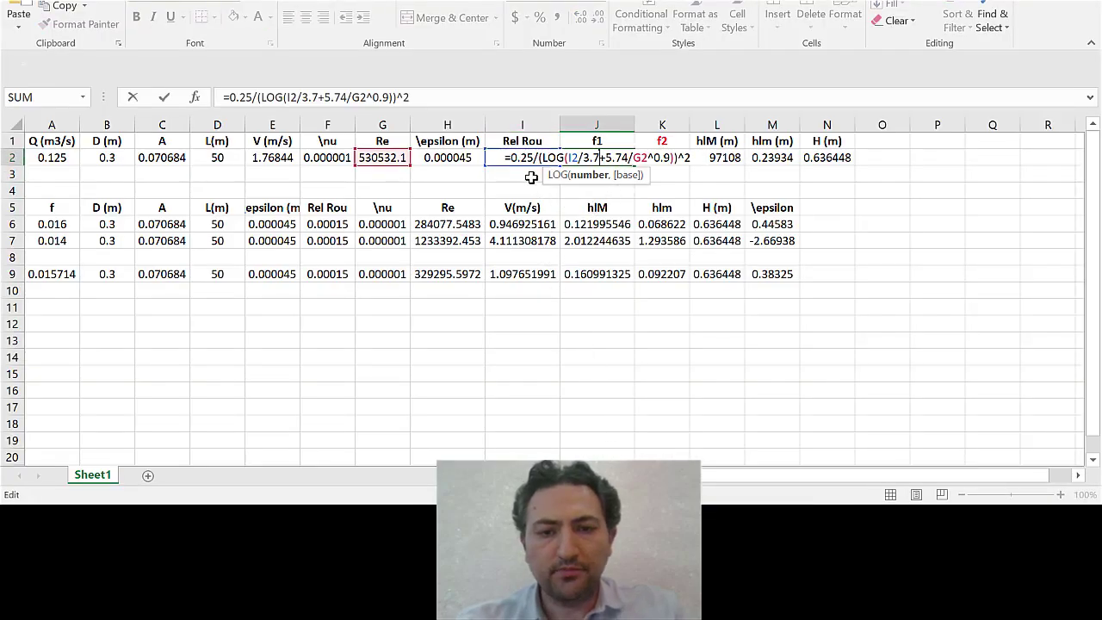
pyautogui.moveTo(559, 159); pyautogui.dragTo(508, 159)
pyautogui.click(610, 165)
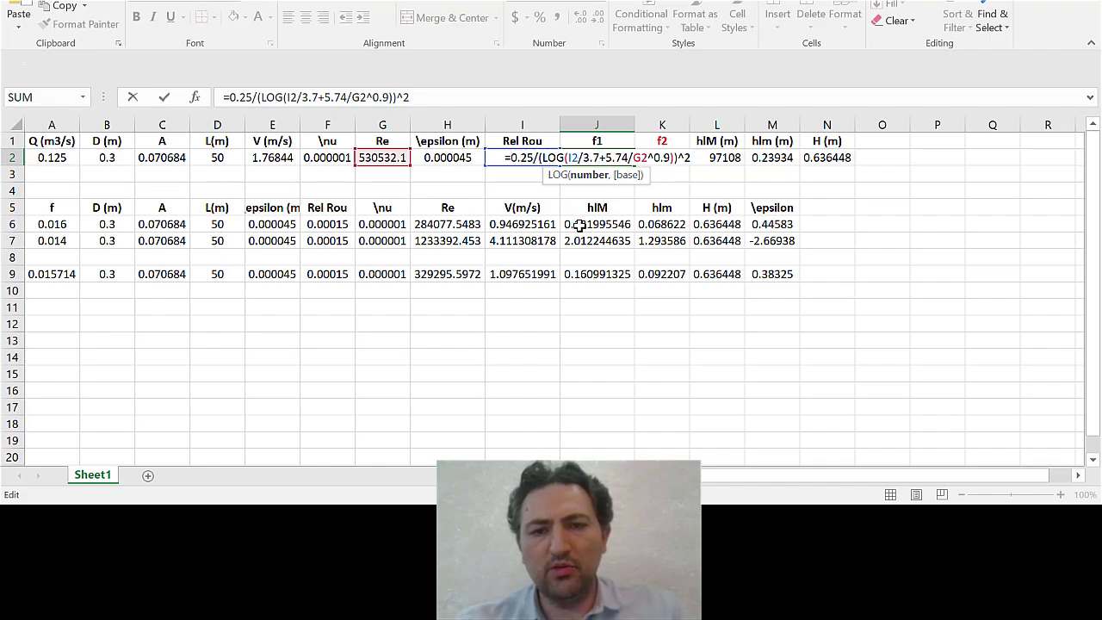
pyautogui.hotkey('alt', 'Tab')
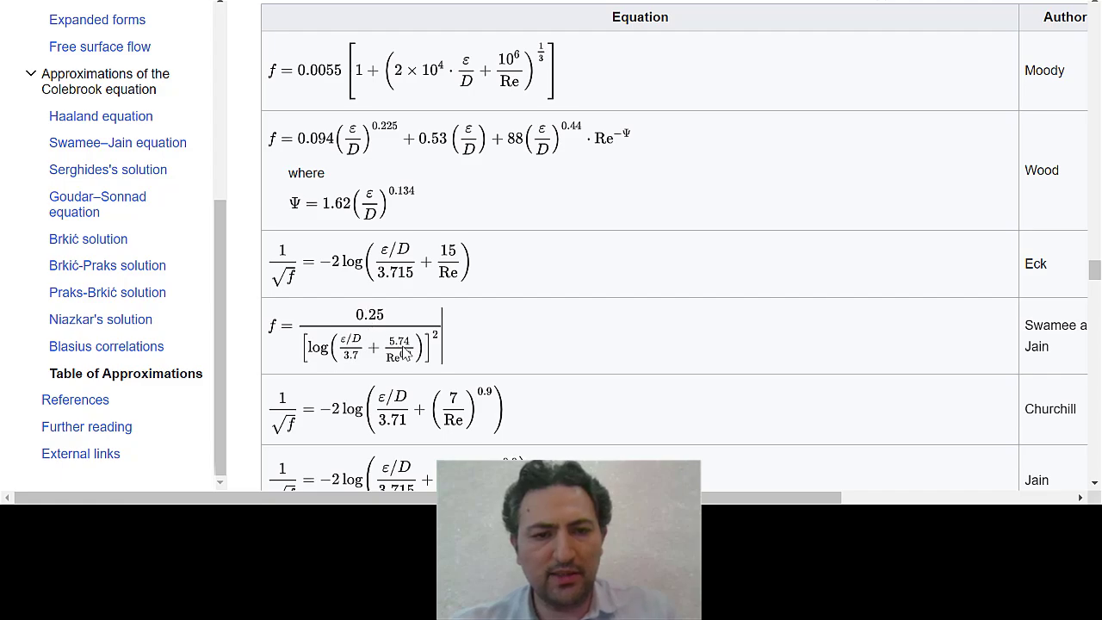
pyautogui.hotkey('alt', 'Tab')
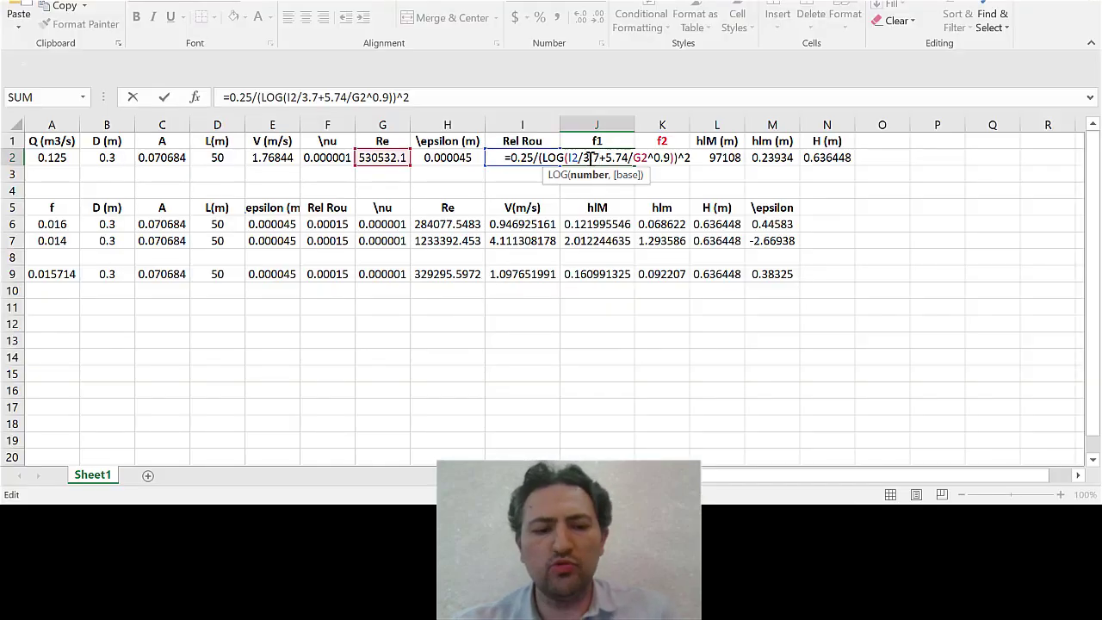
pyautogui.press('Return')
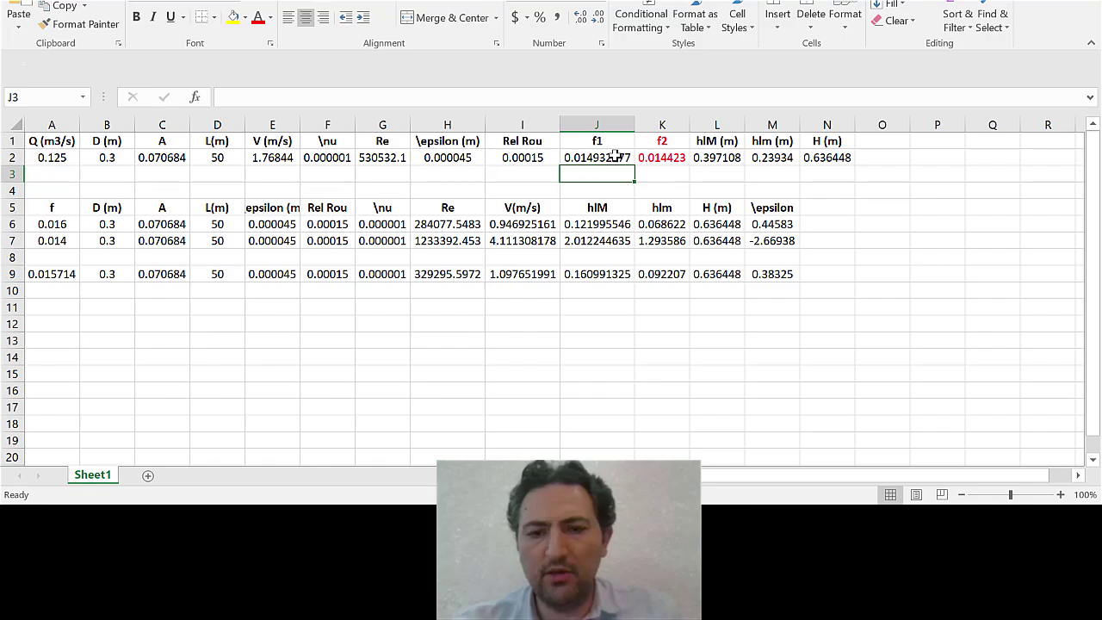
pyautogui.click(595, 158)
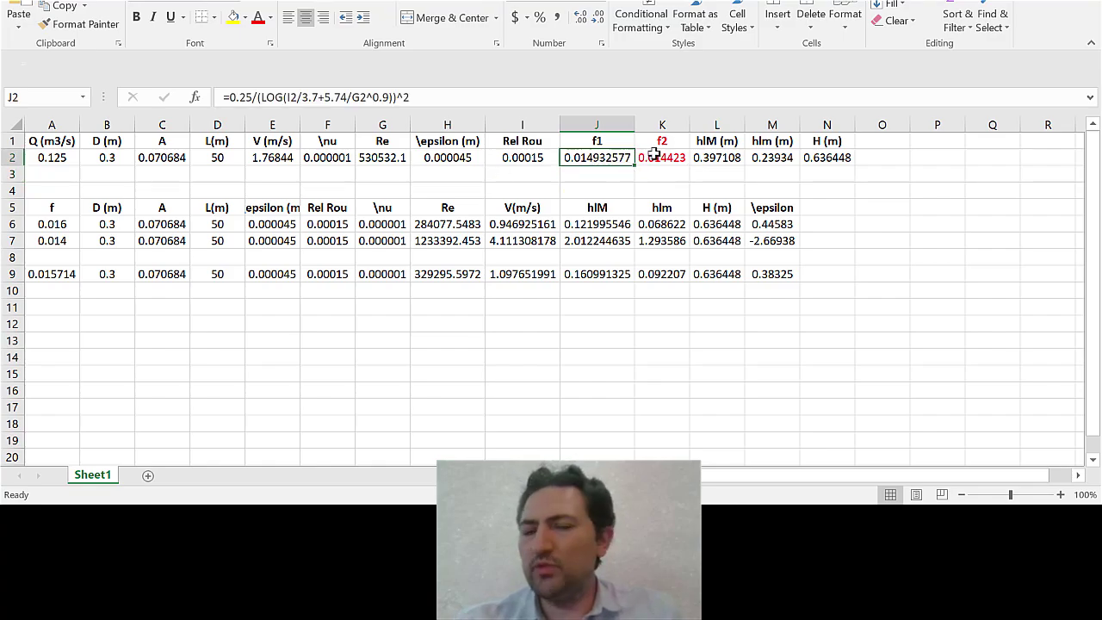
# Step: Inspect the f2 formula in K2 and compare it with the Eck equation in the browser's approximation table
pyautogui.click(663, 154)
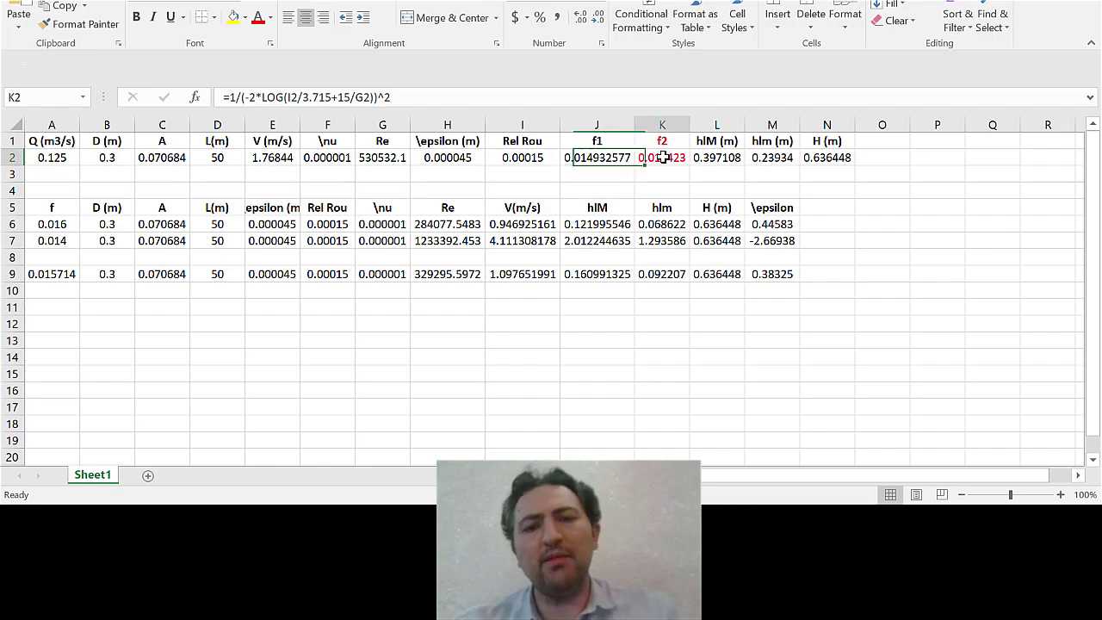
pyautogui.doubleClick(664, 158)
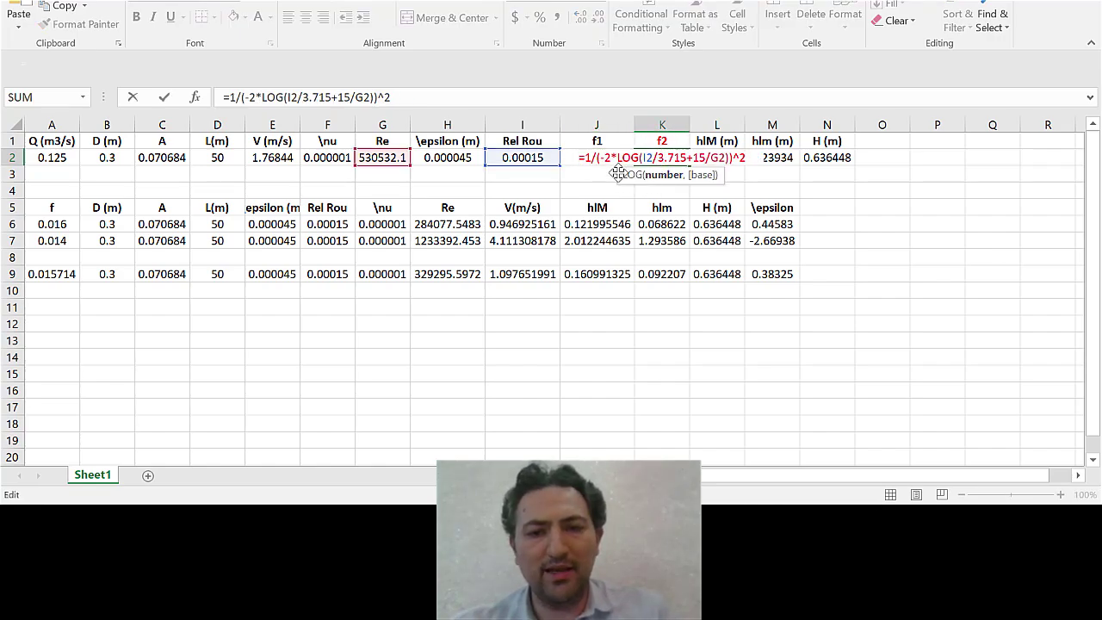
pyautogui.press('Return')
pyautogui.hotkey('alt', 'Tab')
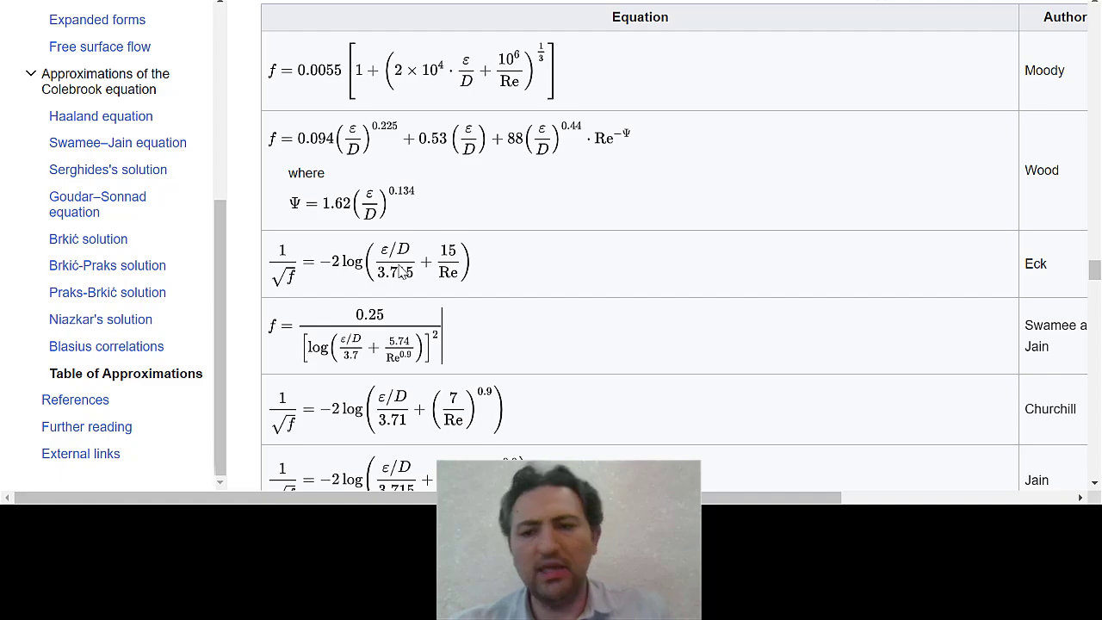
pyautogui.hotkey('alt', 'Tab')
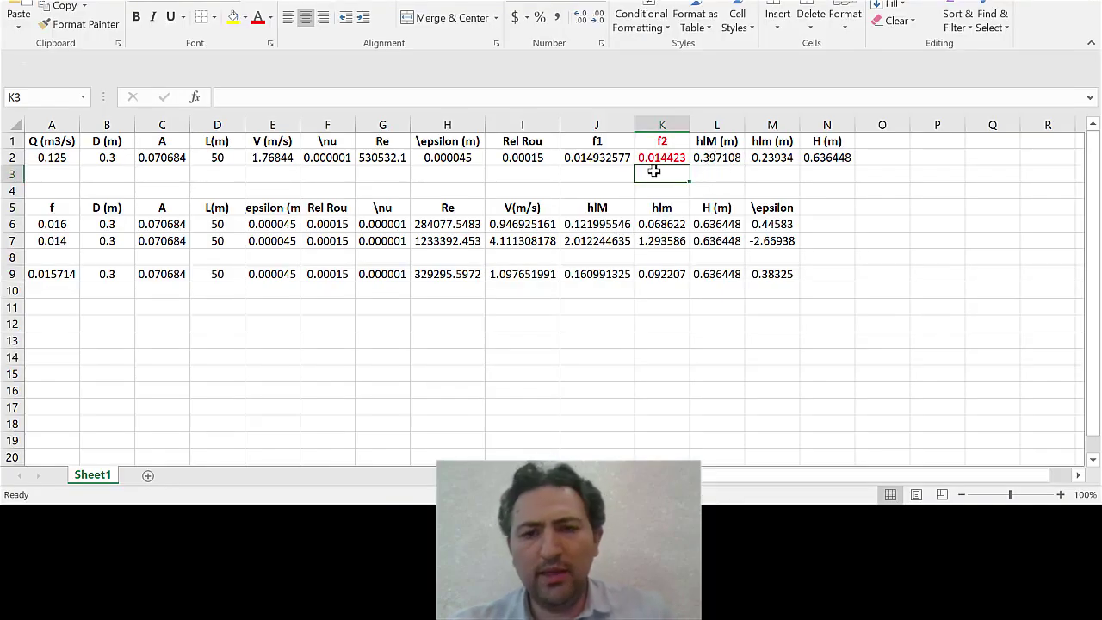
# Step: View the handwritten head loss equation in the scanned image, and inspect the major loss formula in L2 of the workbook
pyautogui.moveTo(594, 142); pyautogui.dragTo(593, 161)
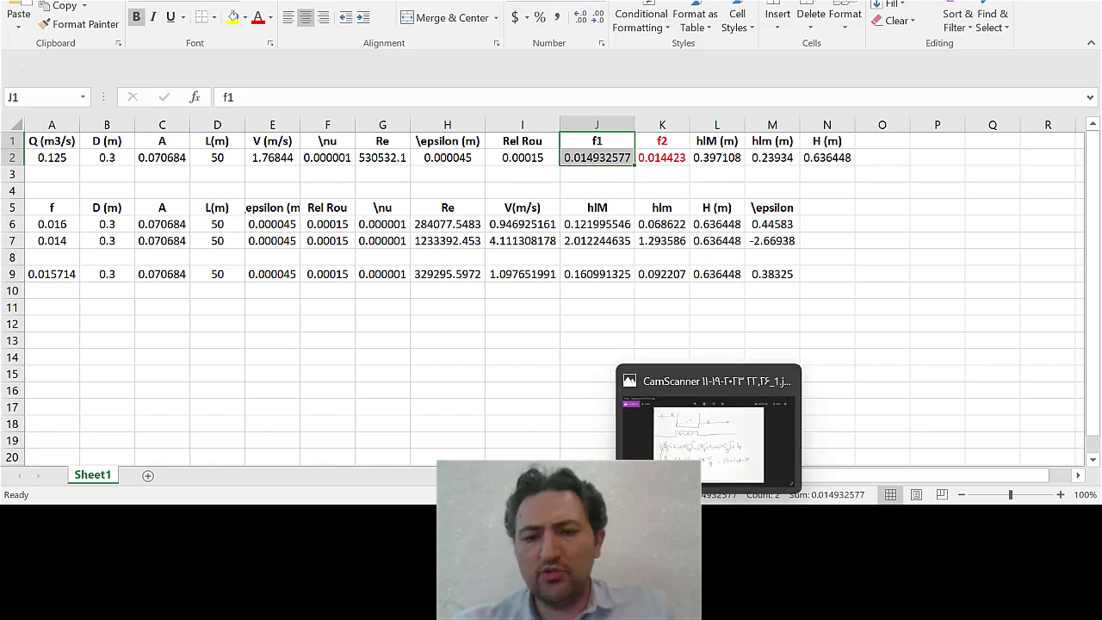
pyautogui.click(713, 434)
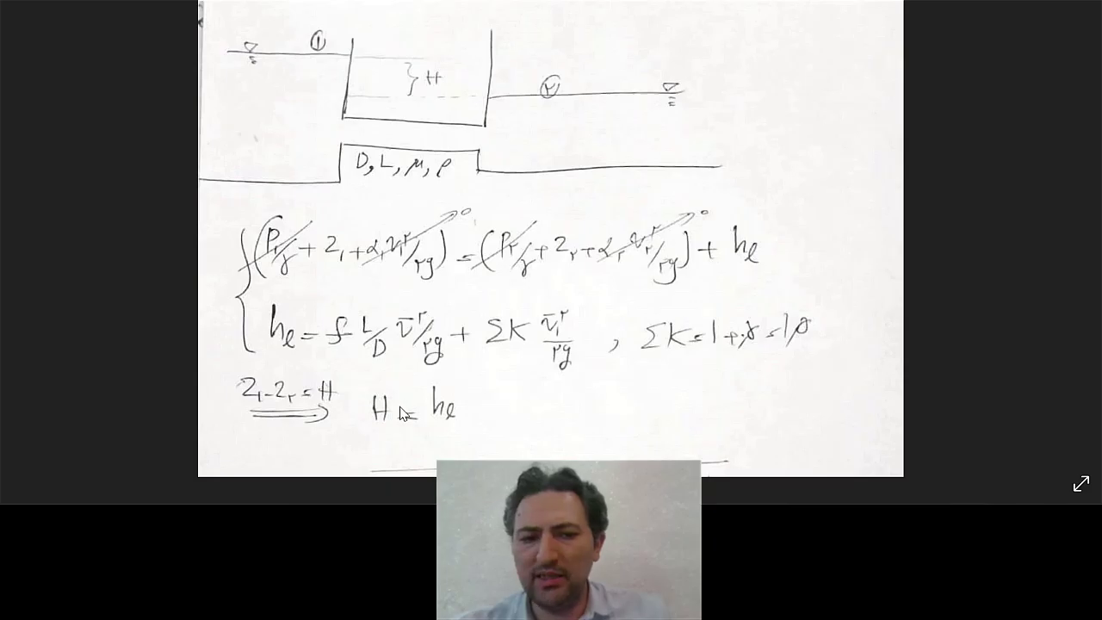
pyautogui.hotkey('alt', 'Tab')
pyautogui.click(717, 157)
pyautogui.doubleClick(714, 157)
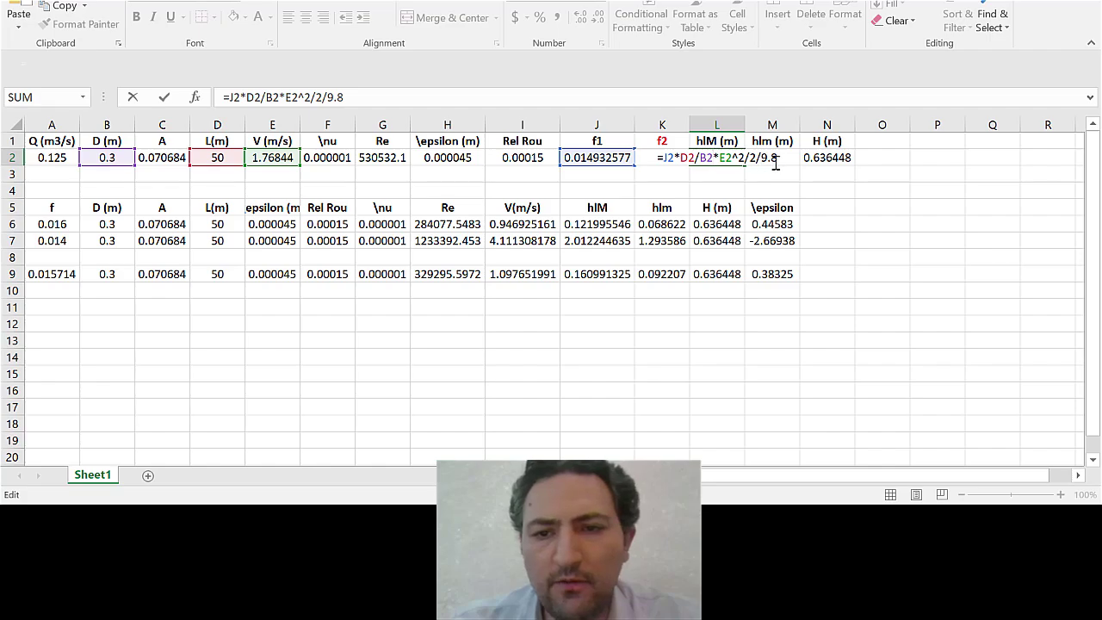
pyautogui.press('Return')
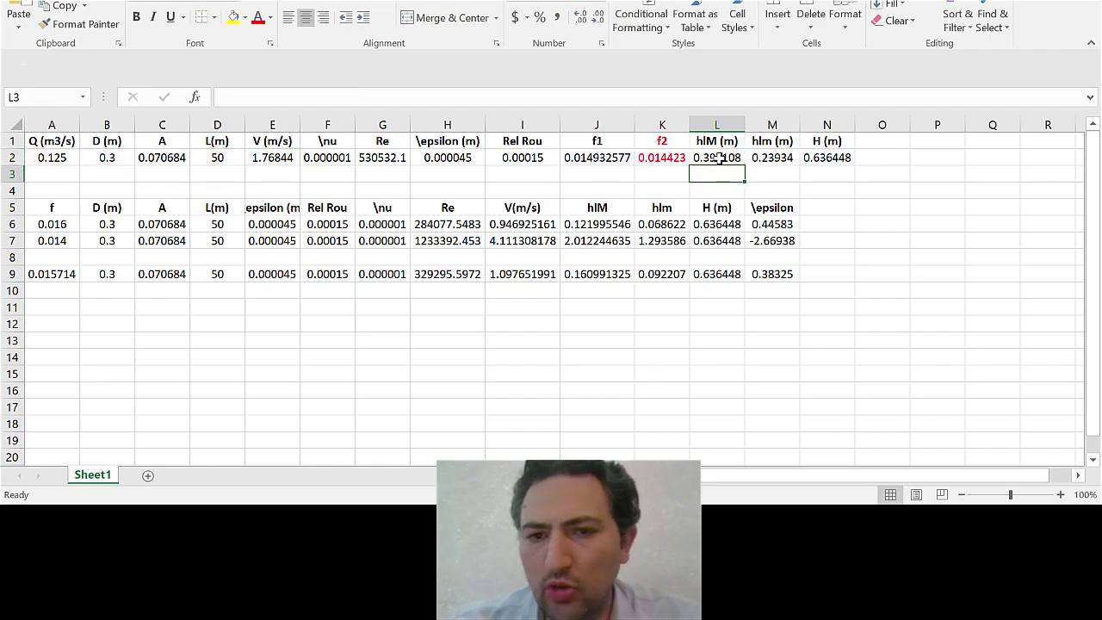
# Step: Inspect the minor loss formula in M2 and the velocity cell it references
pyautogui.click(765, 160)
pyautogui.doubleClick(766, 161)
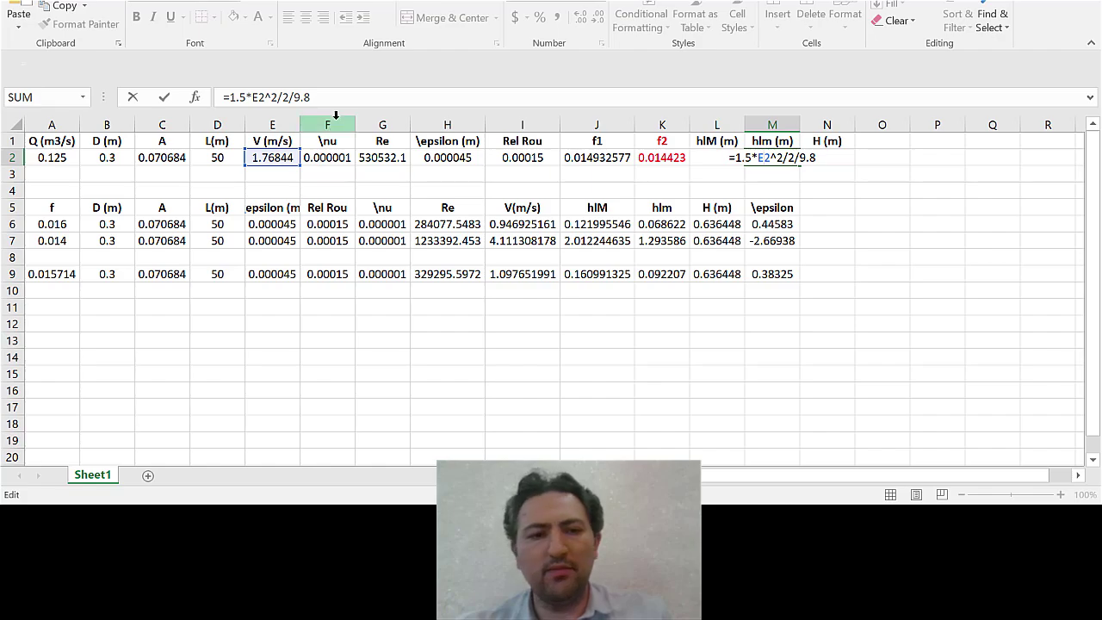
pyautogui.press('Return')
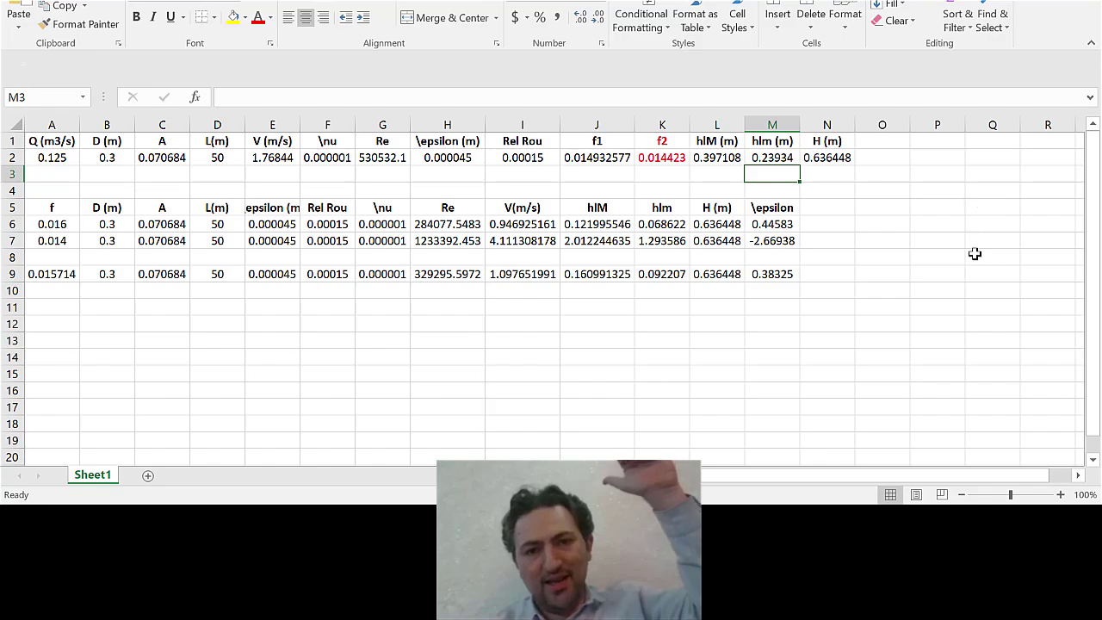
# Step: Review the scanned handwritten energy and head loss equations against the head loss results in row 2 of the workbook
pyautogui.hotkey('alt', 'Tab')
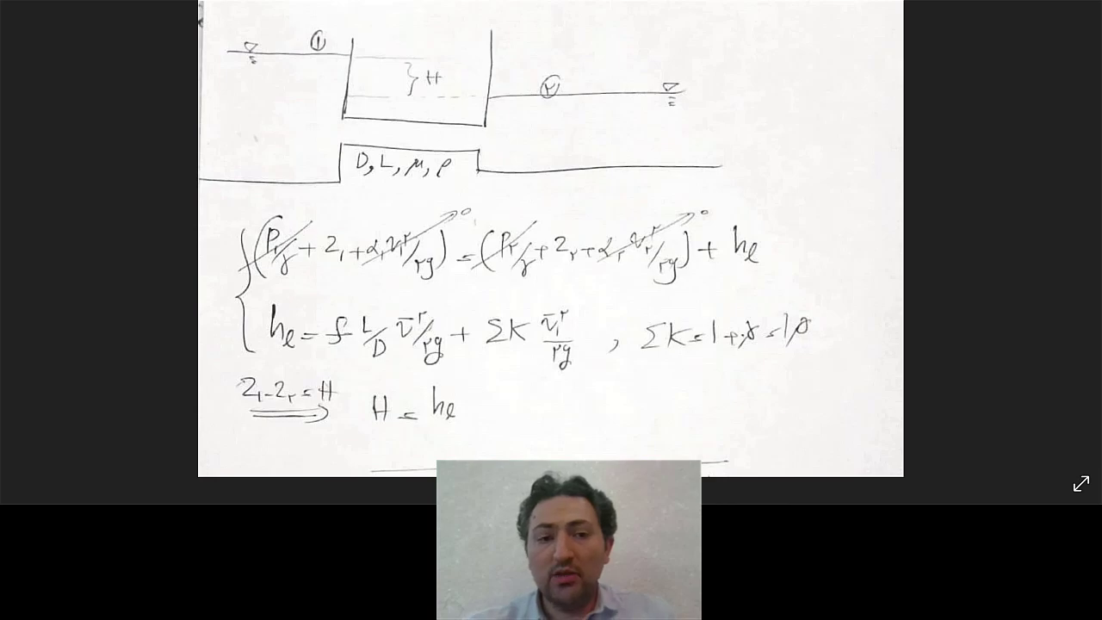
pyautogui.hotkey('alt', 'Tab')
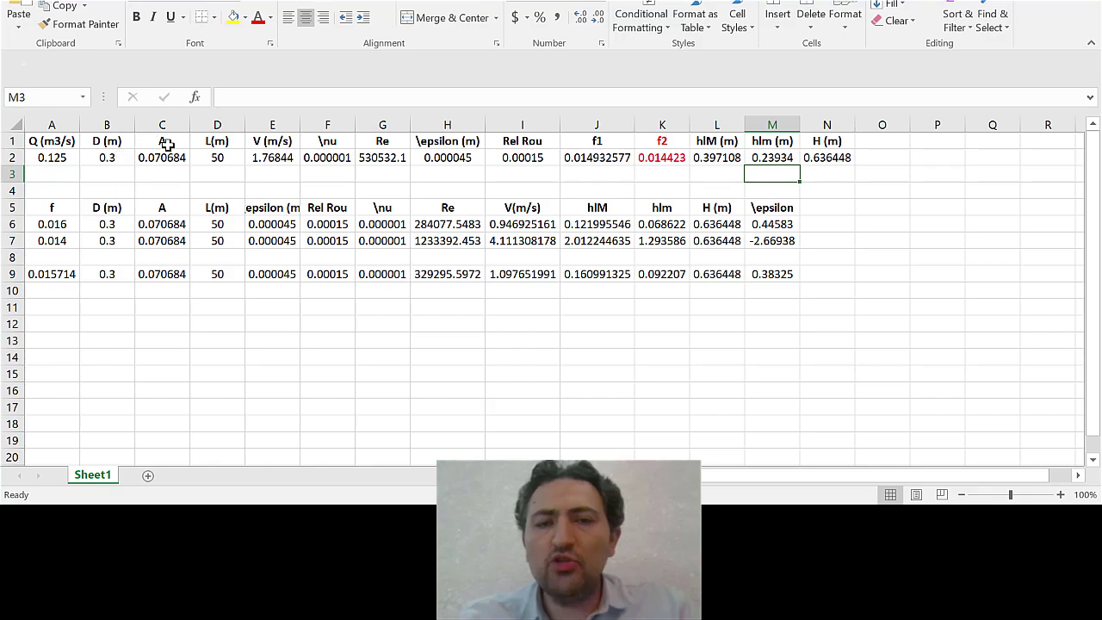
pyautogui.hotkey('alt', 'Tab')
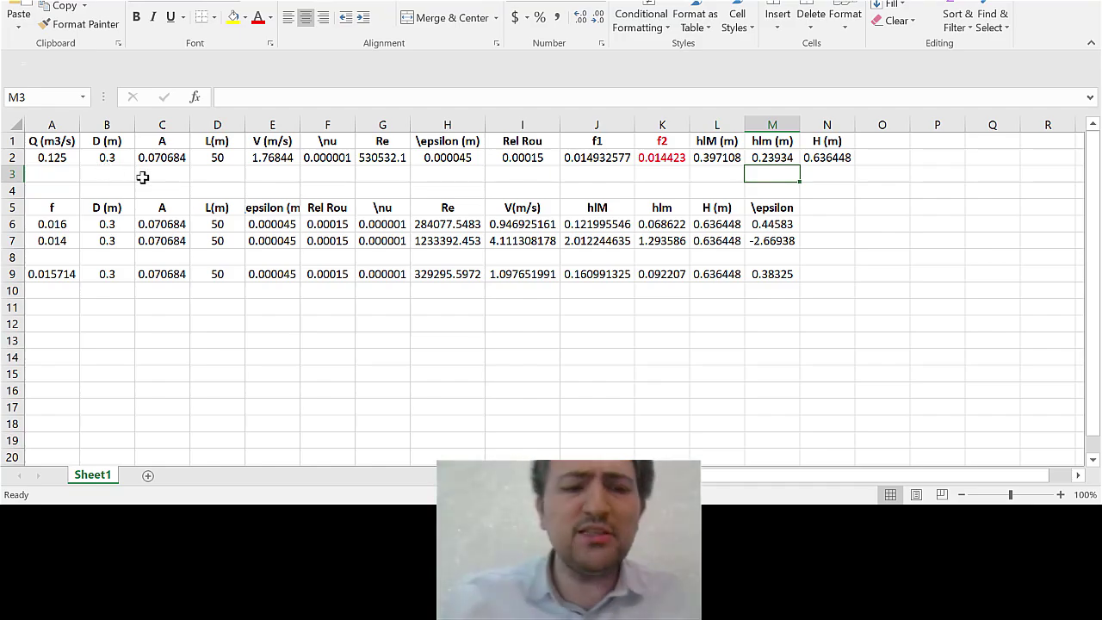
pyautogui.click(722, 176)
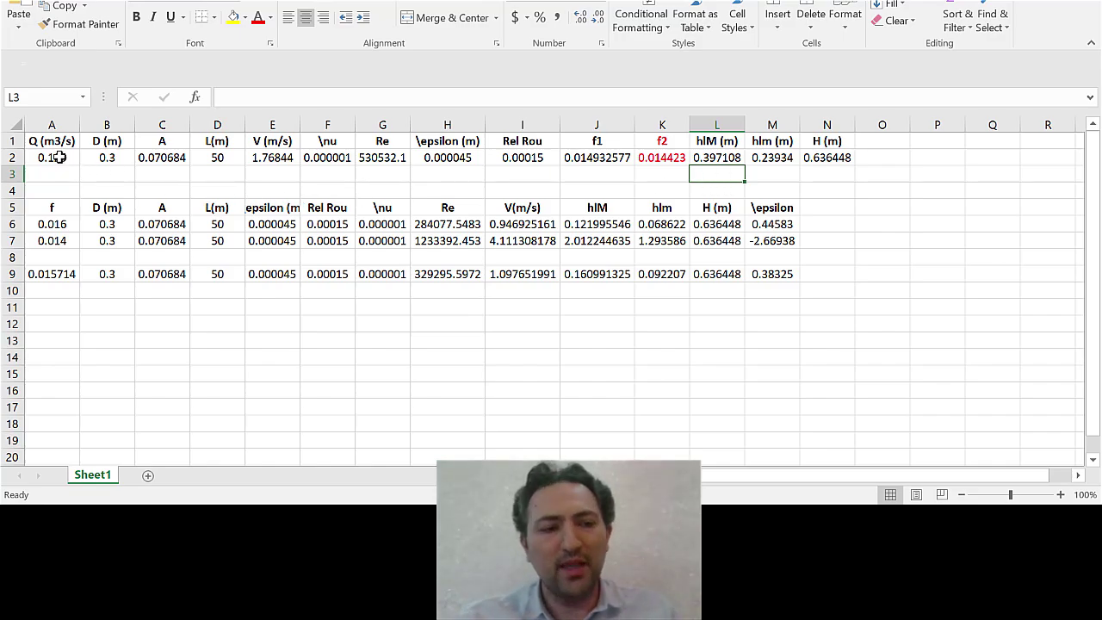
# Step: Set the pipe diameter in B2 to 0.15 m
pyautogui.doubleClick(120, 159)
pyautogui.press('BackSpace')
pyautogui.write('1')
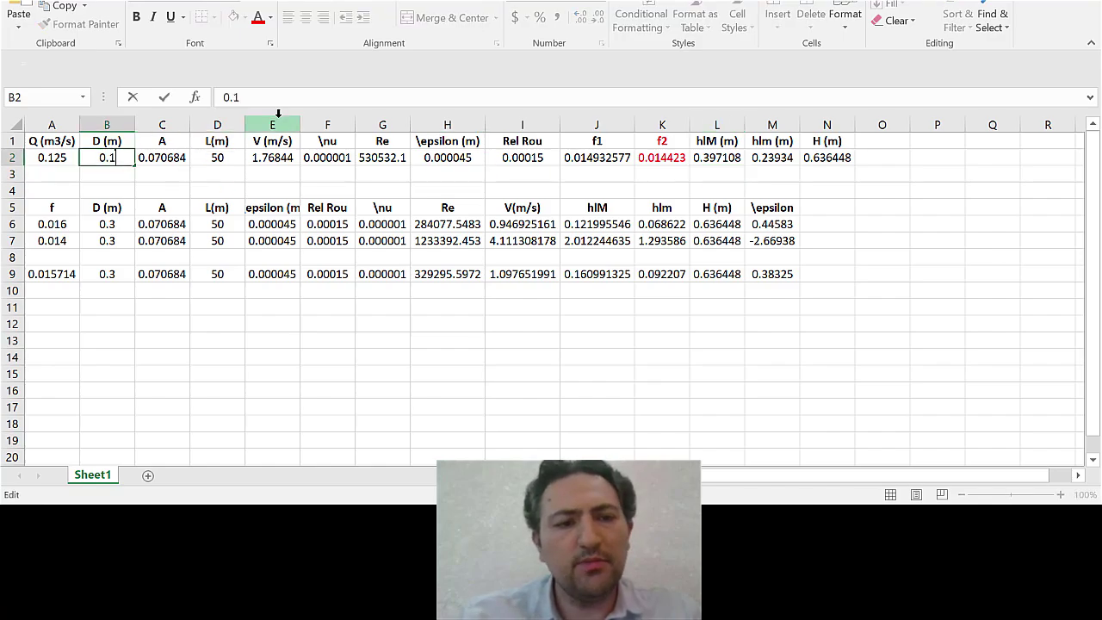
pyautogui.write('5')
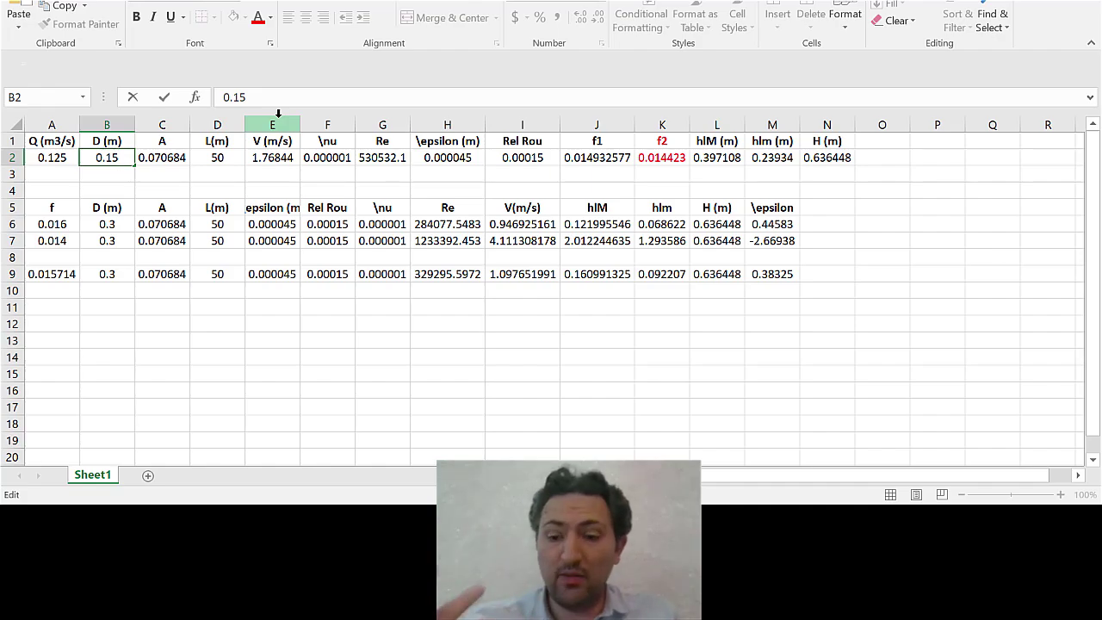
pyautogui.press('Return')
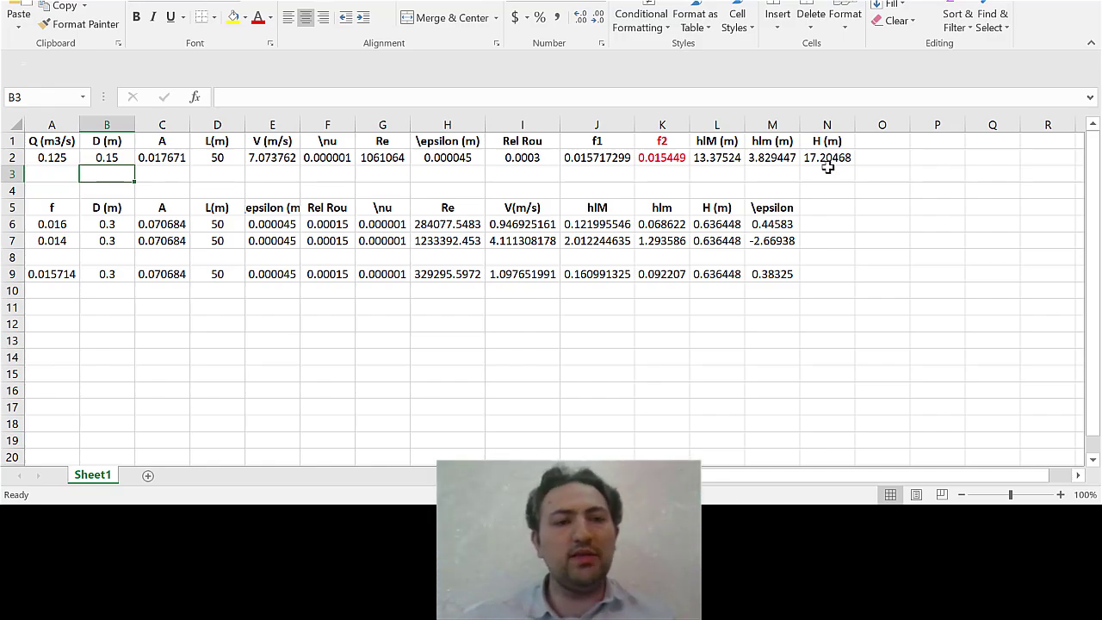
# Step: Restore the pipe diameter in B2 to 0.3 m
pyautogui.press('Up')
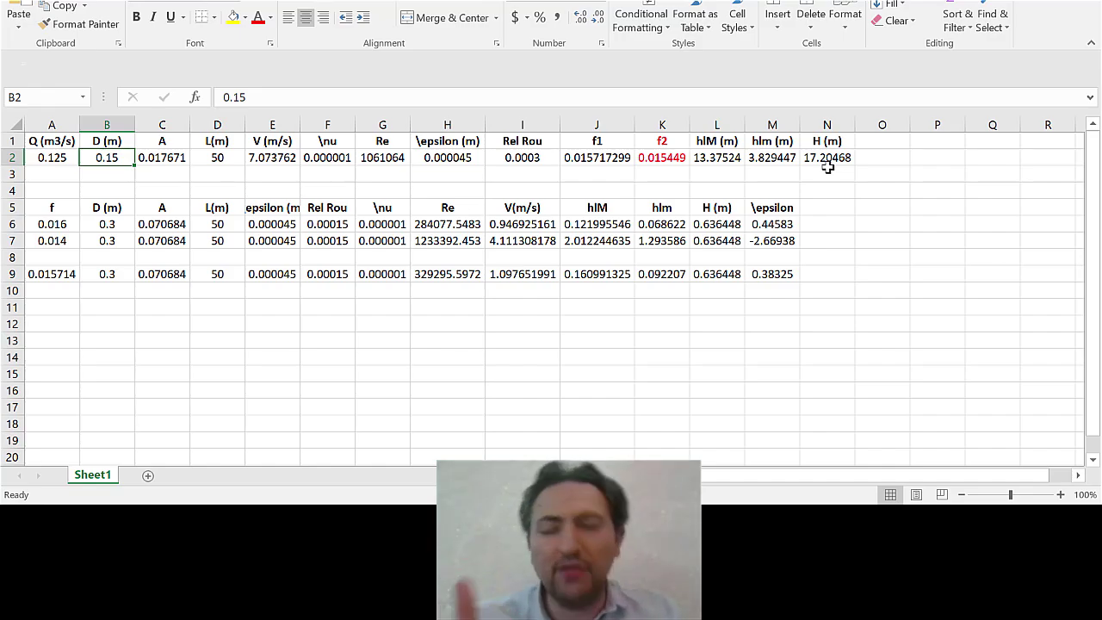
pyautogui.write('0.3')
pyautogui.press('Return')
# Step: Set the pipe diameter in B2 to 0.6 m
pyautogui.press('Up')
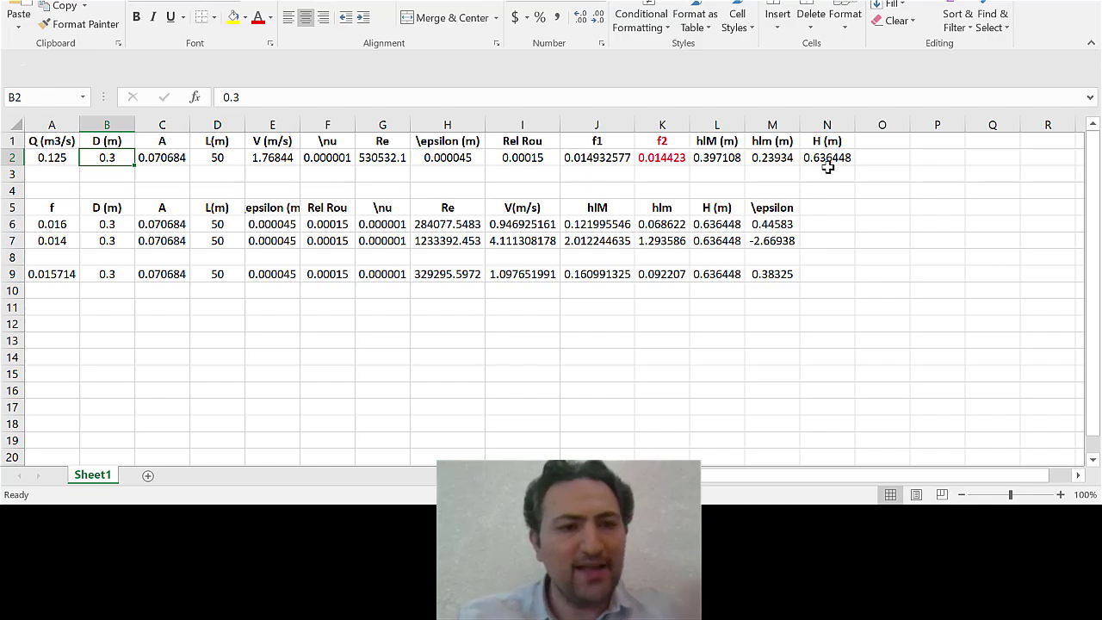
pyautogui.write('.')
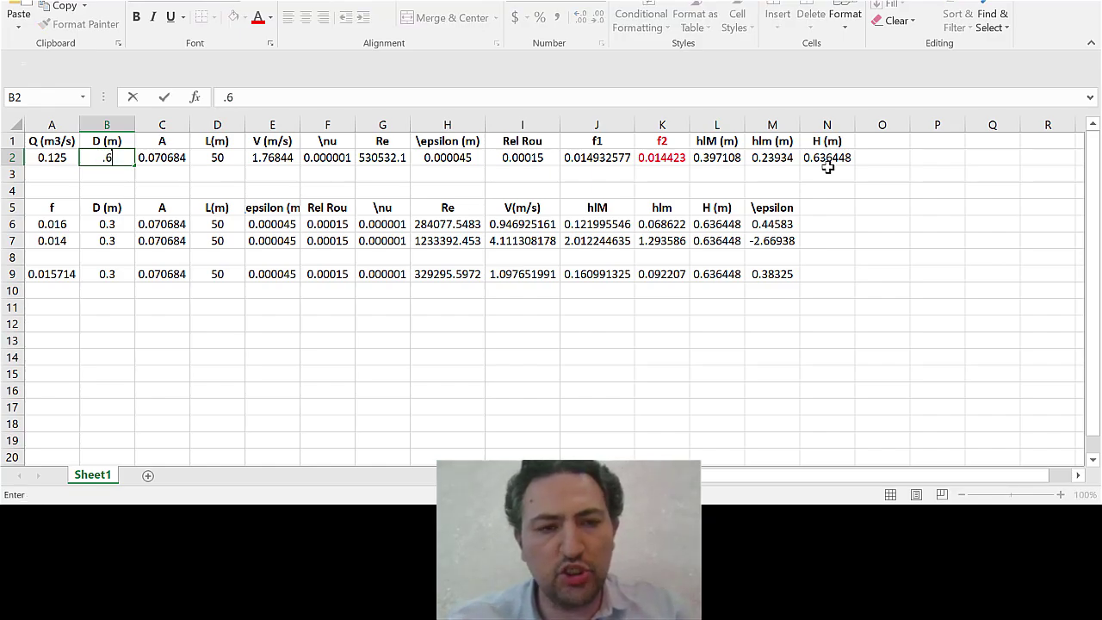
pyautogui.write('6')
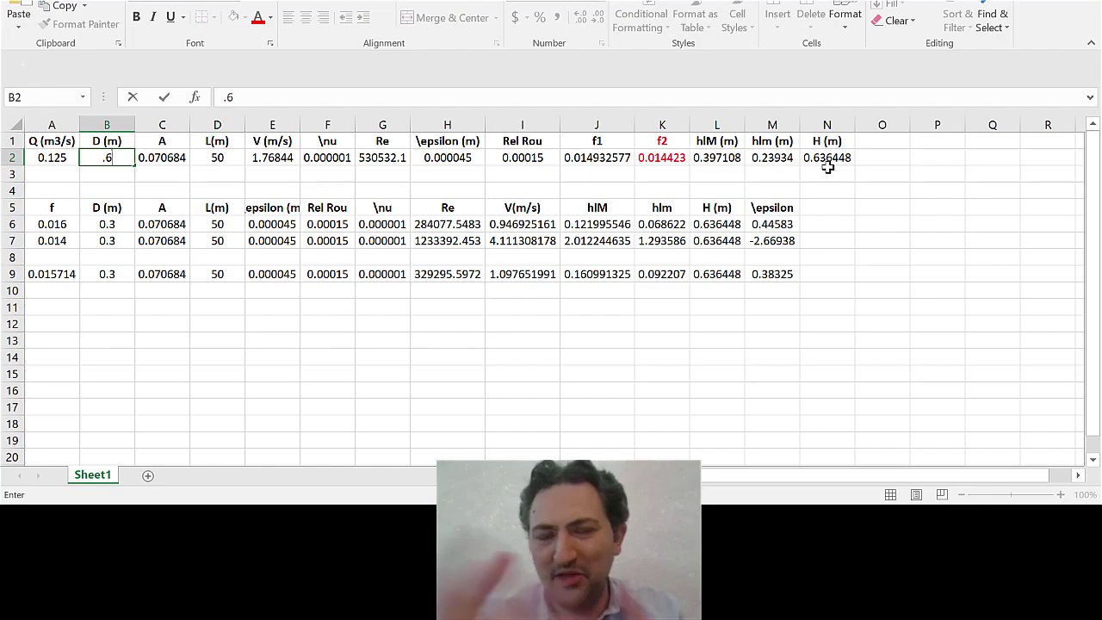
pyautogui.press('Return')
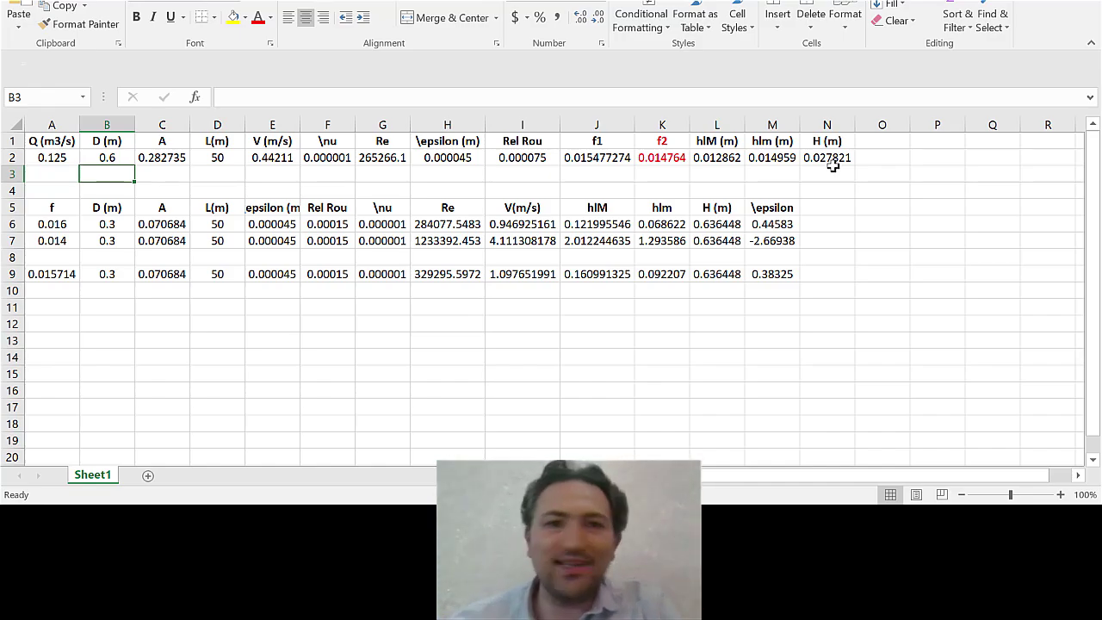
# Step: Return the pipe diameter in B2 to 0.3 m
pyautogui.press('Up')
pyautogui.write('0.3')
pyautogui.hotkey('ctrl', 'Return')
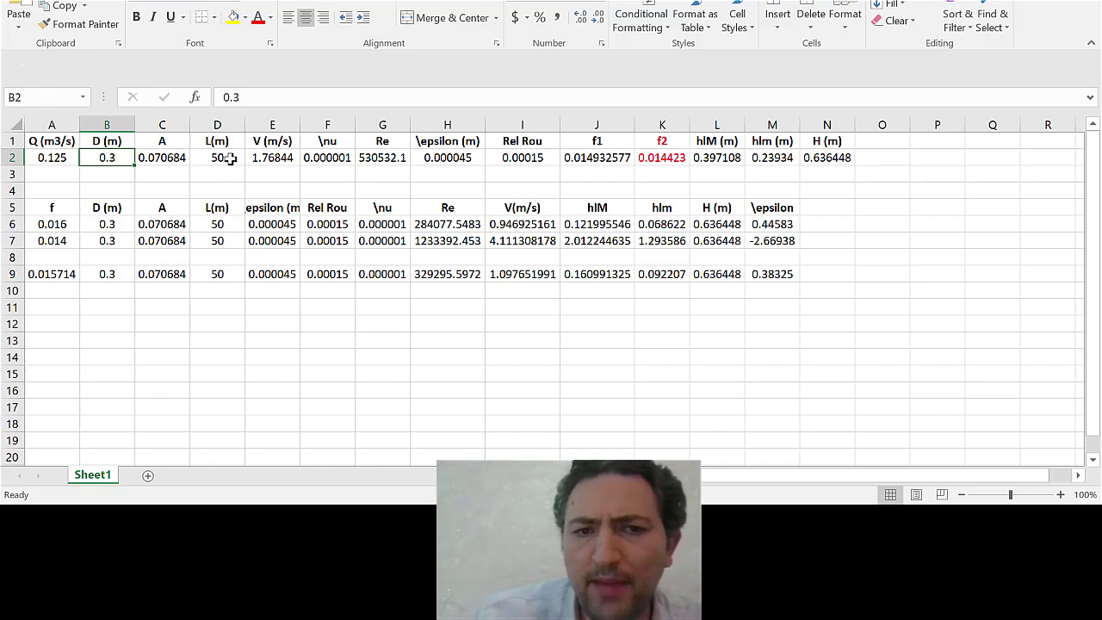
# Step: Set the pipe length in D2 to 500 m
pyautogui.press('Right')
pyautogui.press('Right')
pyautogui.press('F2')
pyautogui.press('BackSpace')
pyautogui.press('BackSpace')
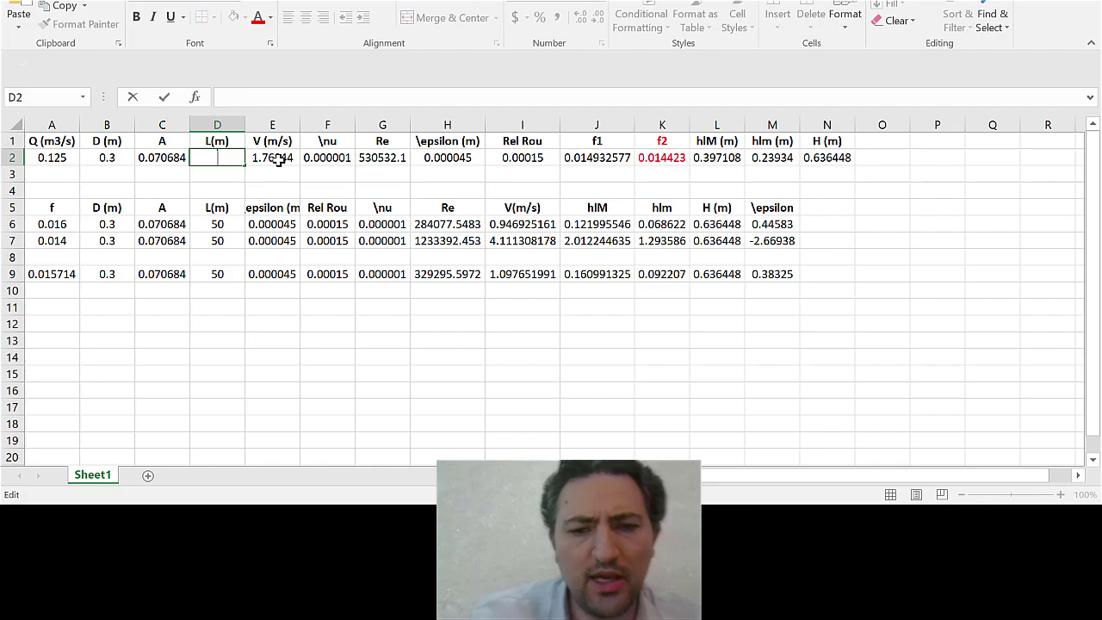
pyautogui.write('500')
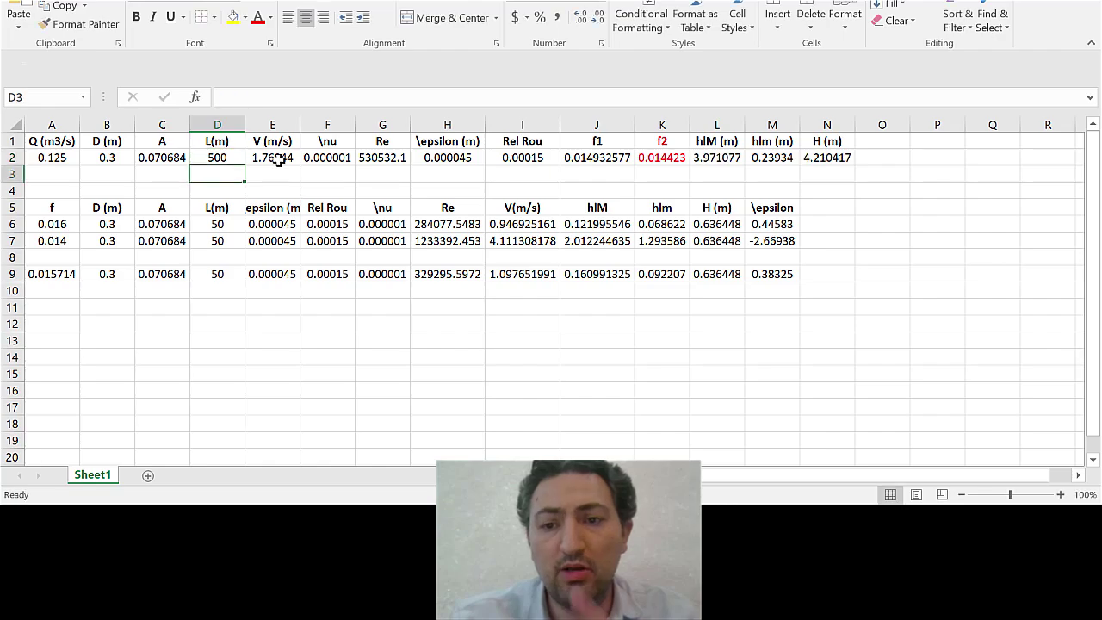
pyautogui.press('Return')
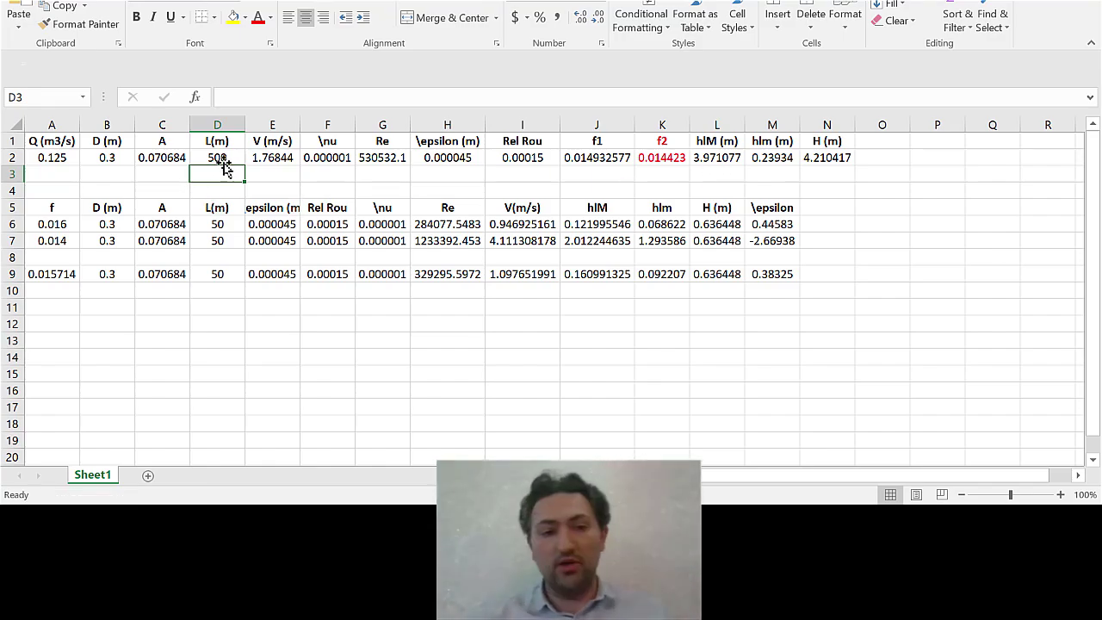
# Step: Restore the pipe length in D2 to 50 m
pyautogui.press('Up')
pyautogui.press('Up')
pyautogui.press('Down')
pyautogui.write('50')
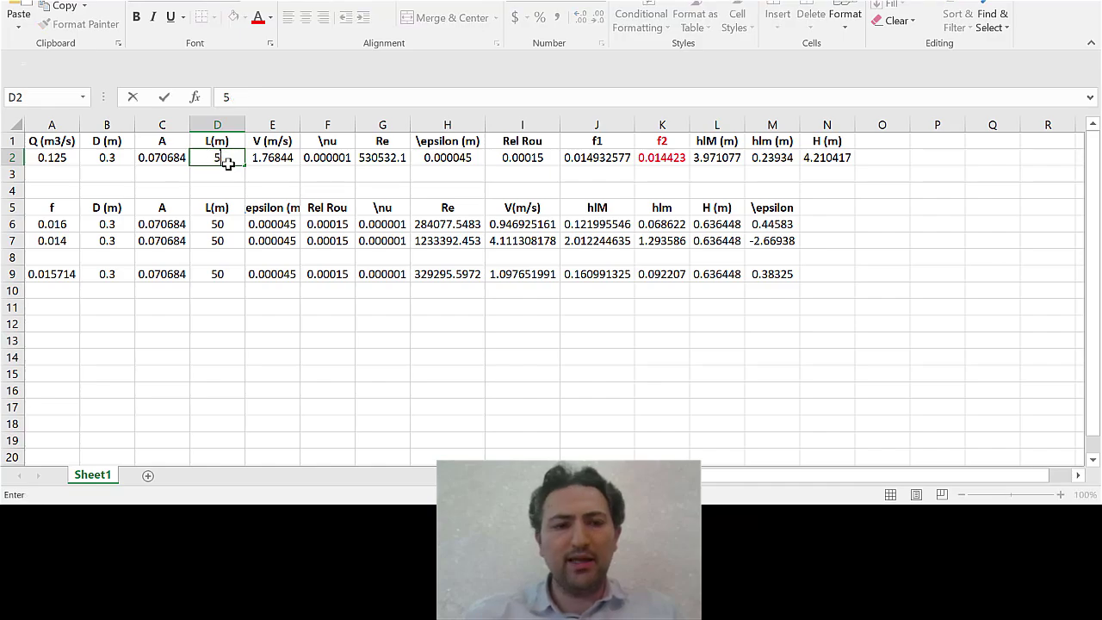
pyautogui.press('Return')
pyautogui.press('Up')
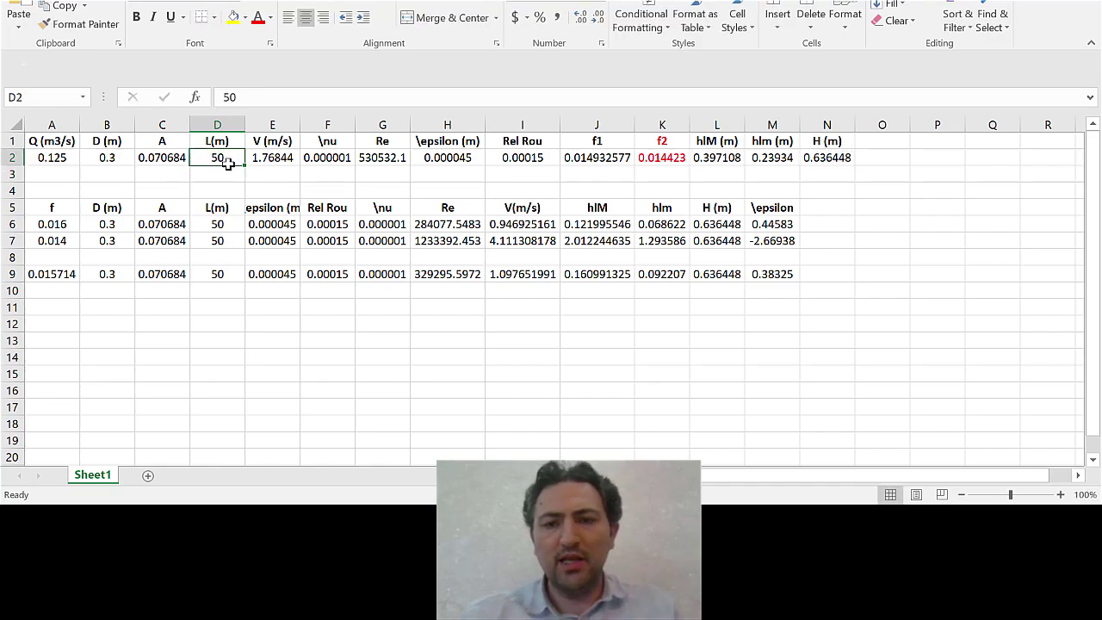
# Step: Test a pipe length of 5 m in D2 and return it to 50 m
pyautogui.write('5')
pyautogui.press('Return')
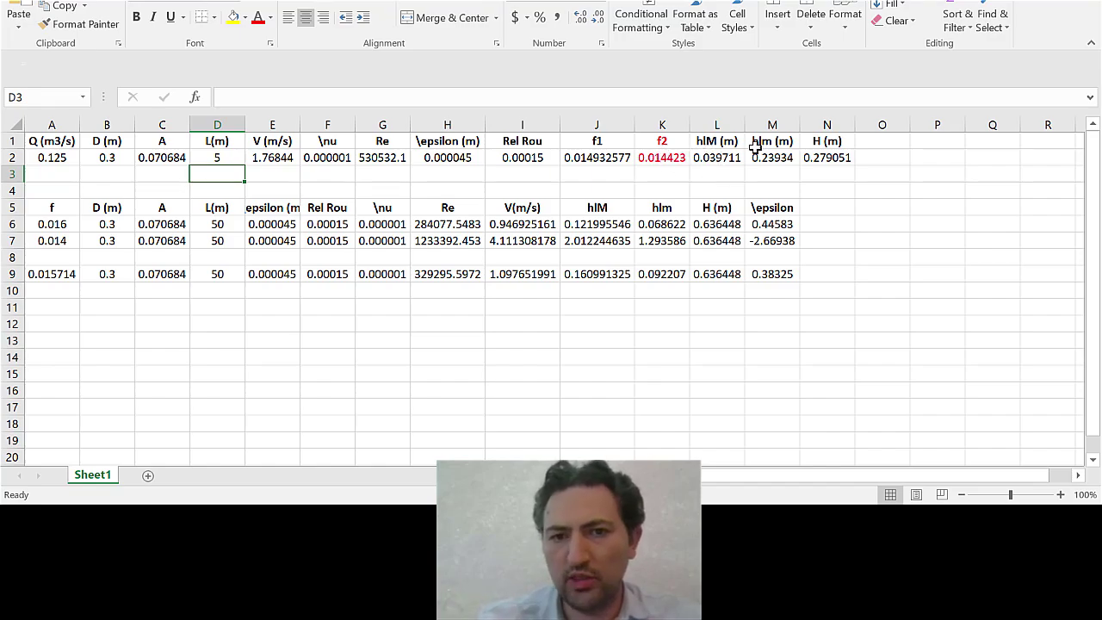
pyautogui.click(214, 157)
pyautogui.write('5')
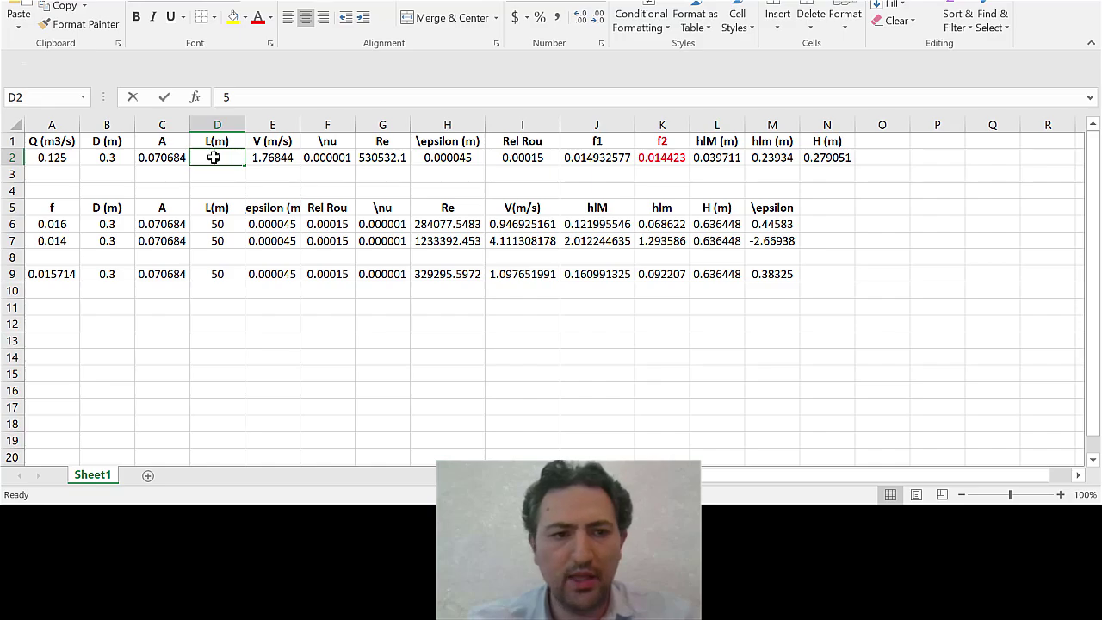
pyautogui.write('0')
pyautogui.press('Return')
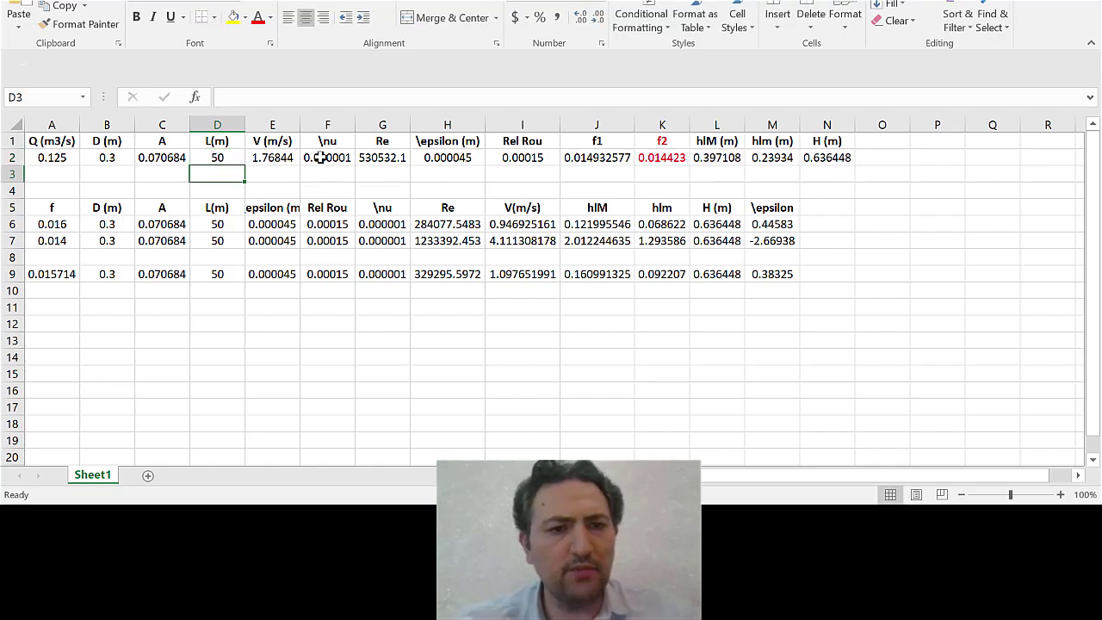
# Step: Test a doubled kinematic viscosity in F2 with the formula =0.002/1000 and undo the change
pyautogui.click(320, 157)
pyautogui.doubleClick(348, 158)
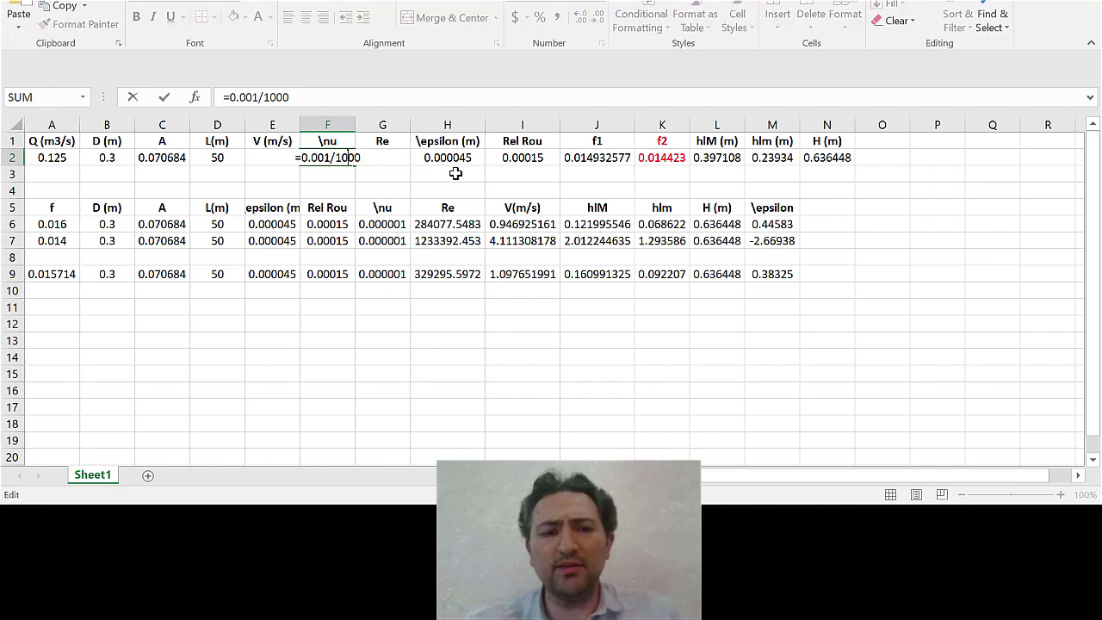
pyautogui.press('Left')
pyautogui.press('Left')
pyautogui.press('Left')
pyautogui.press('Left')
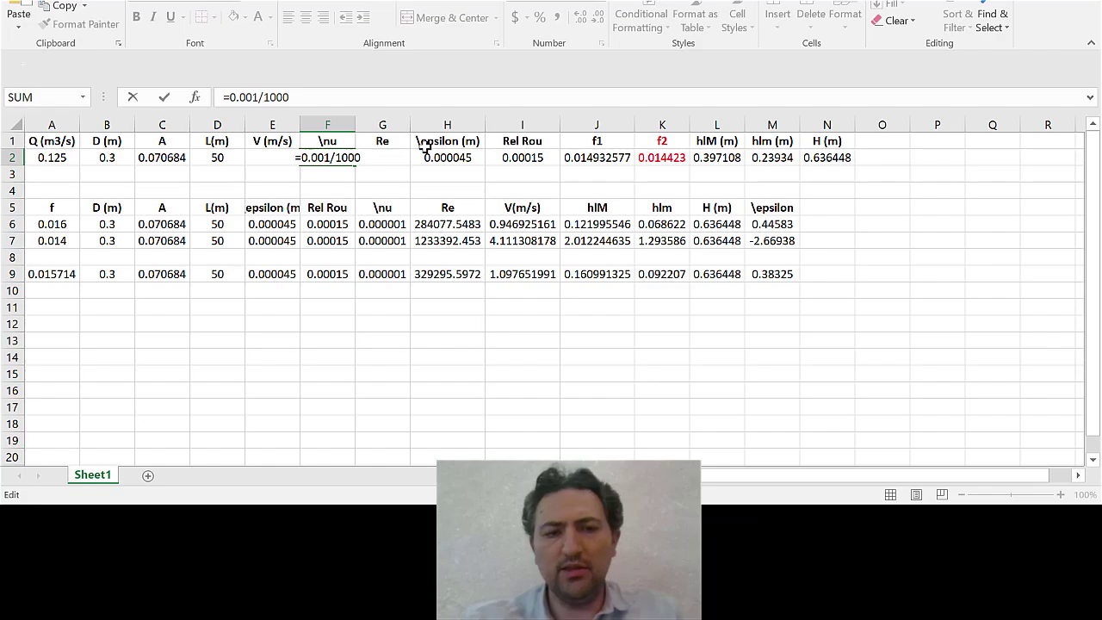
pyautogui.press('BackSpace')
pyautogui.write('2')
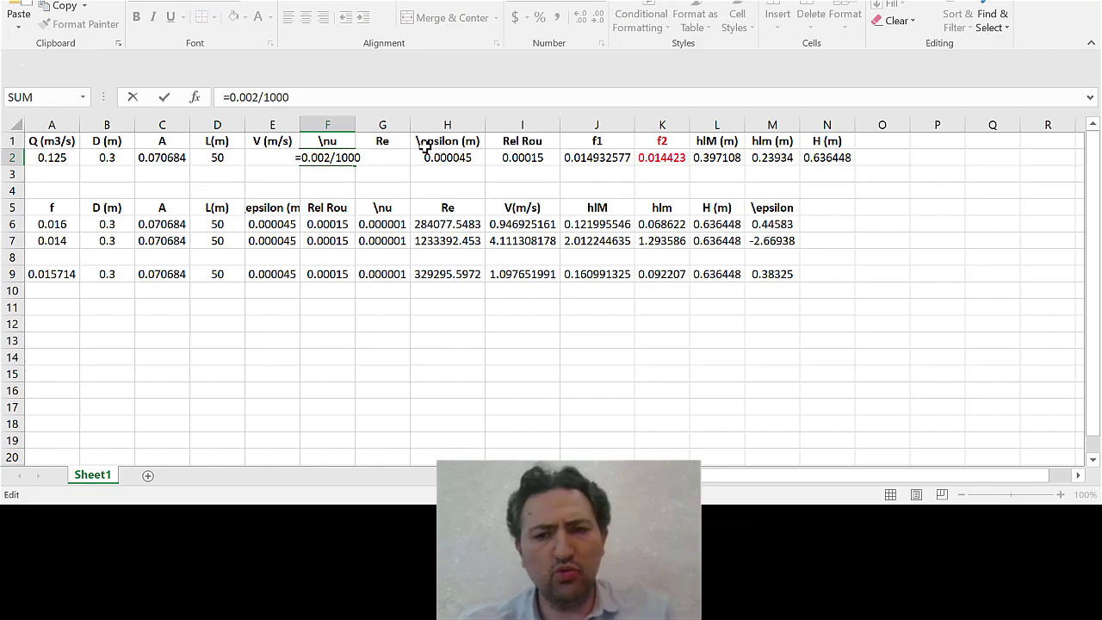
pyautogui.press('Return')
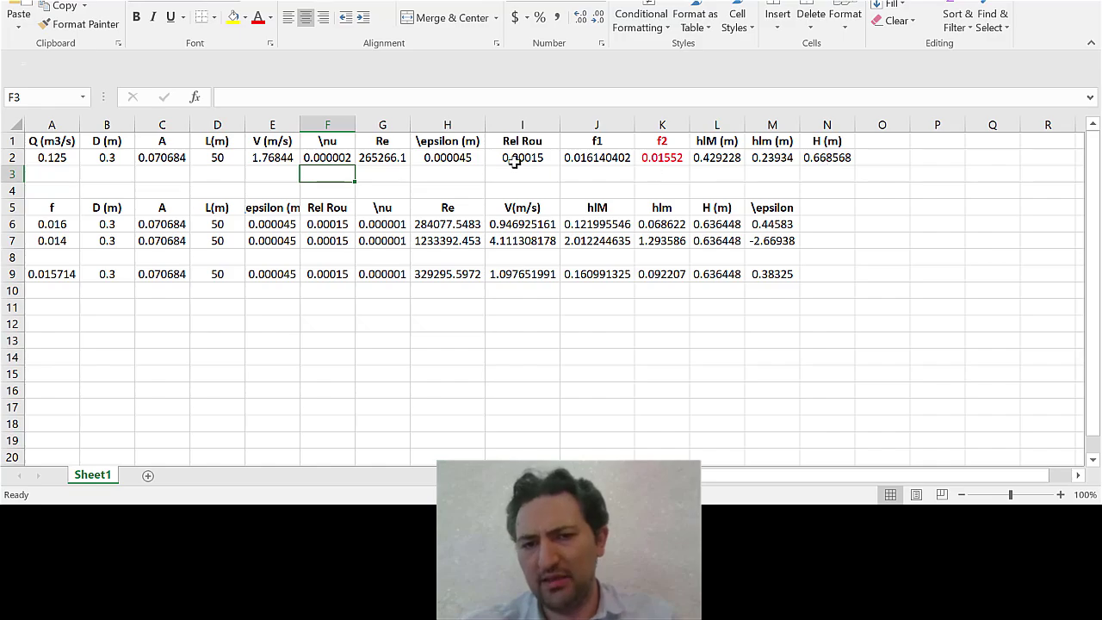
pyautogui.hotkey('ctrl', 'z')
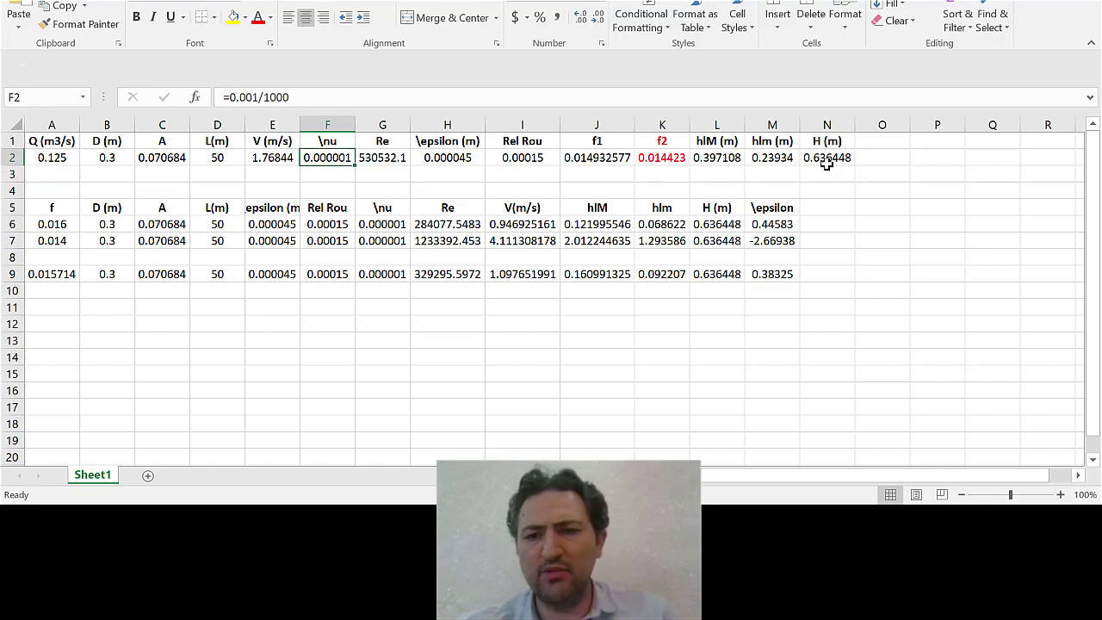
# Step: Test a ninefold kinematic viscosity in F2 with the formula =0.009/1000 and undo the change
pyautogui.doubleClick(349, 165)
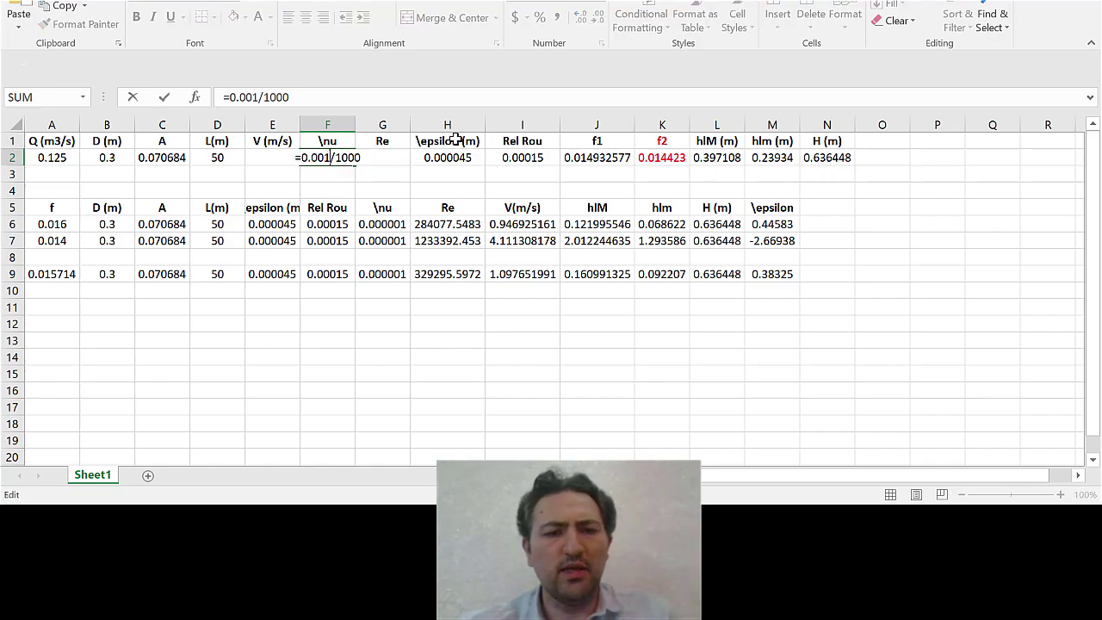
pyautogui.press('BackSpace')
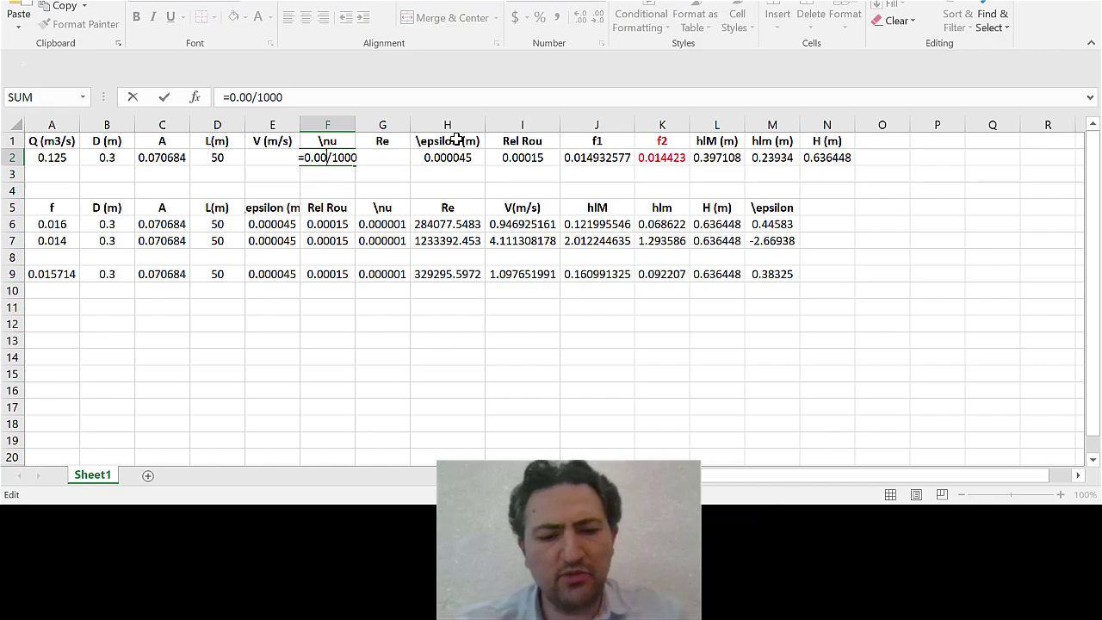
pyautogui.write('9')
pyautogui.press('Return')
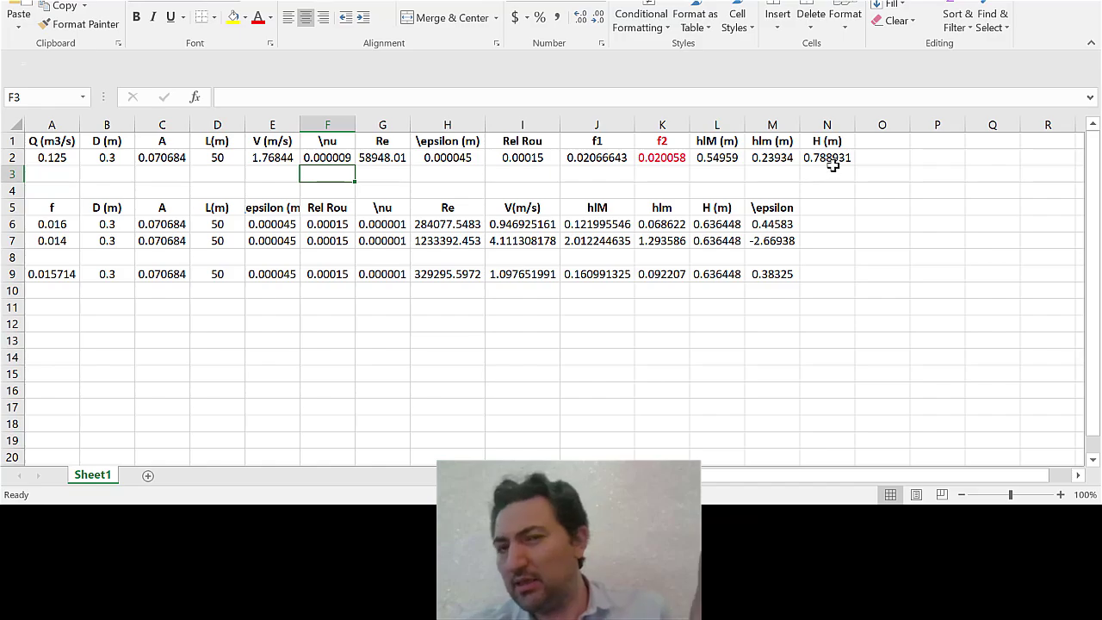
pyautogui.click(336, 156)
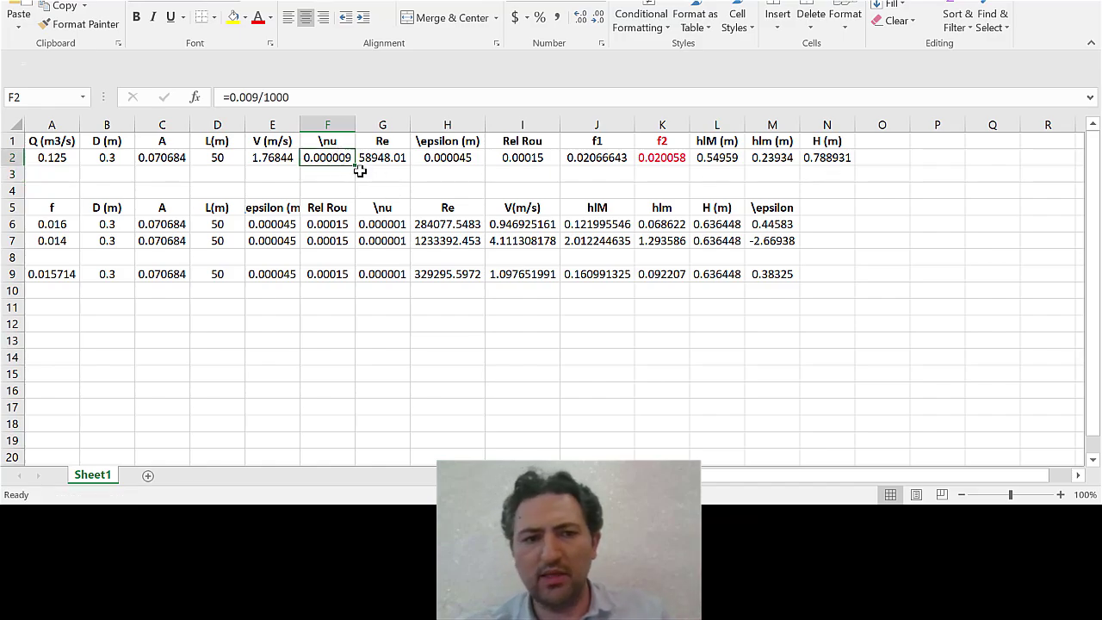
pyautogui.hotkey('ctrl', 'z')
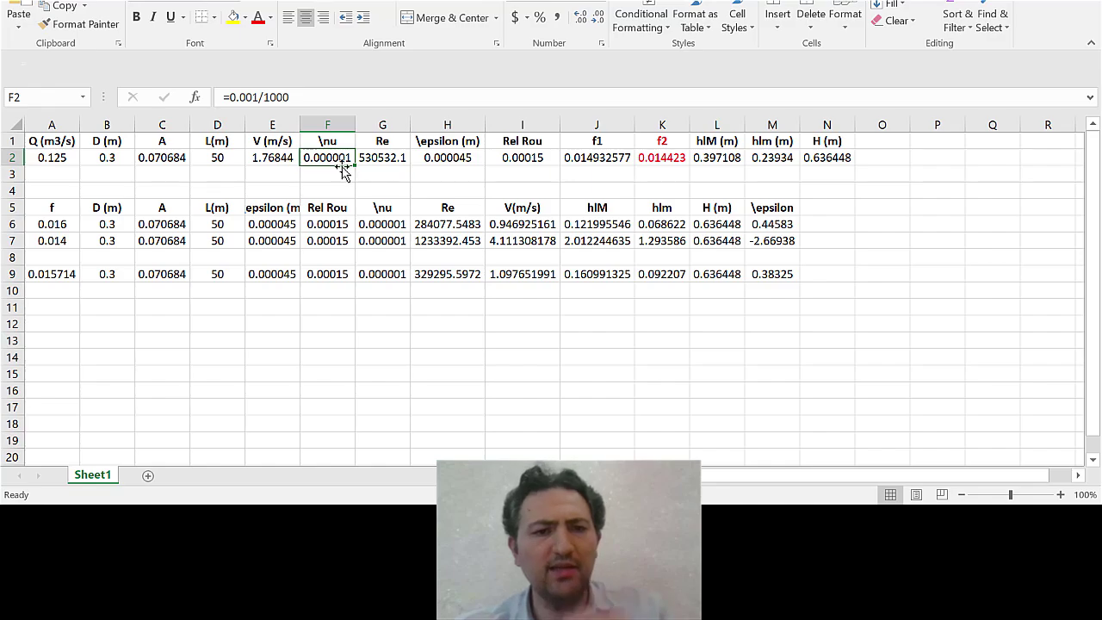
# Step: Double the flow rate in A2 with the formula =0.125*2, undoing and redoing the change to compare the head losses
pyautogui.click(54, 157)
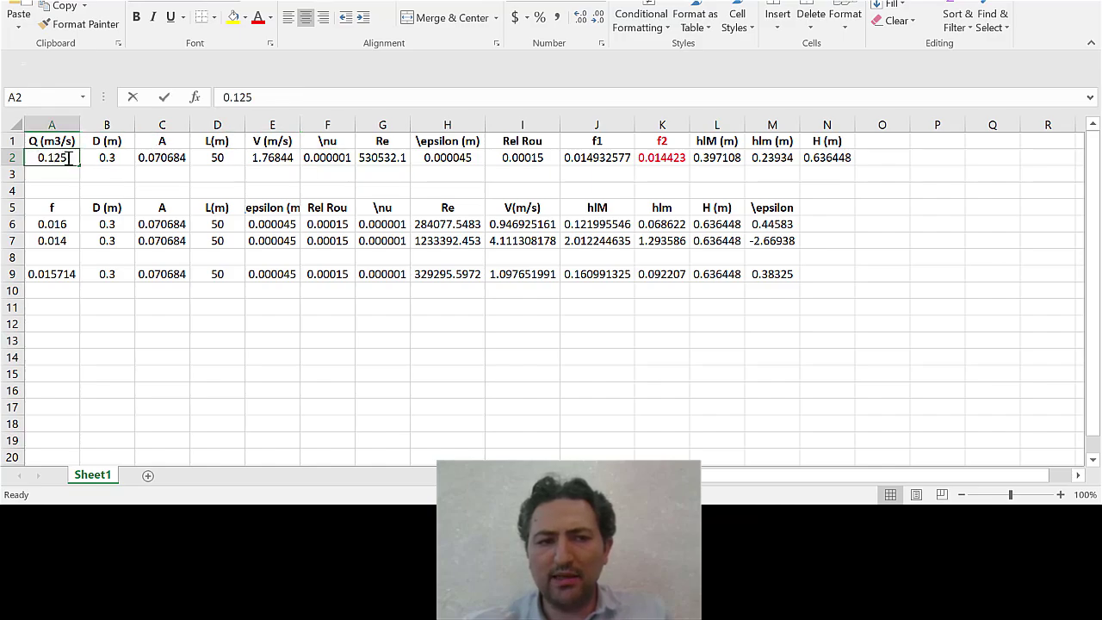
pyautogui.doubleClick(68, 158)
pyautogui.click(222, 97)
pyautogui.write('=')
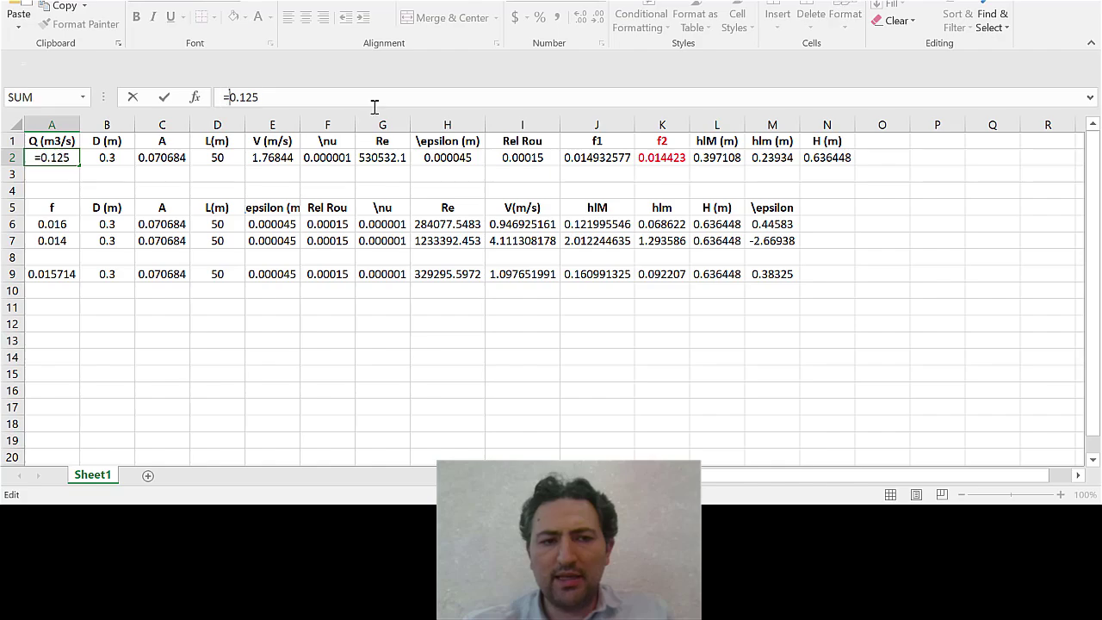
pyautogui.write('*2')
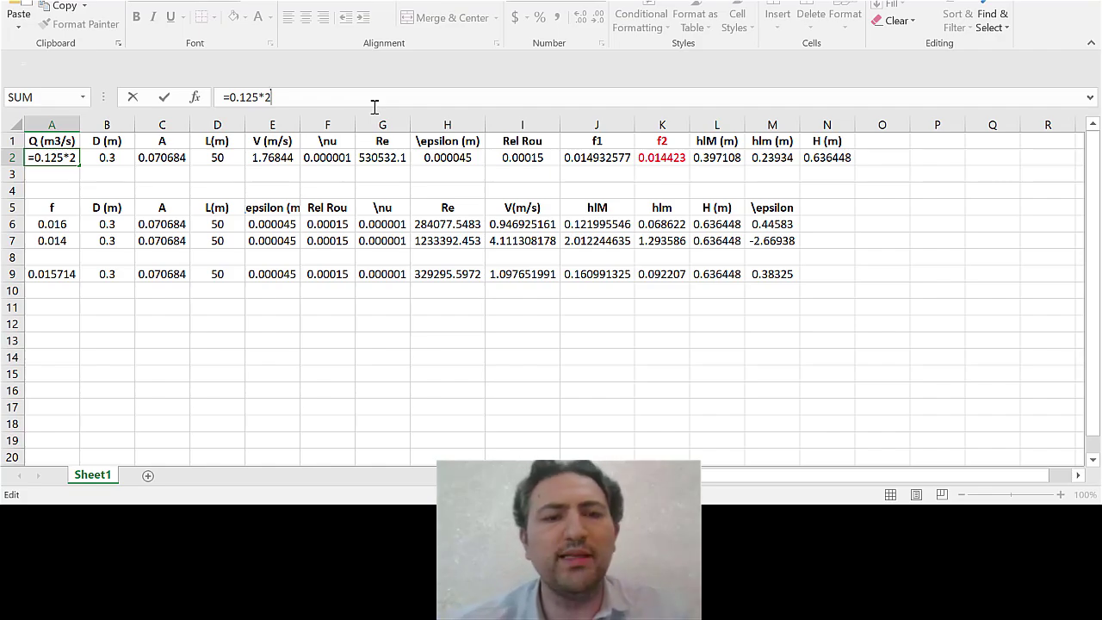
pyautogui.press('Return')
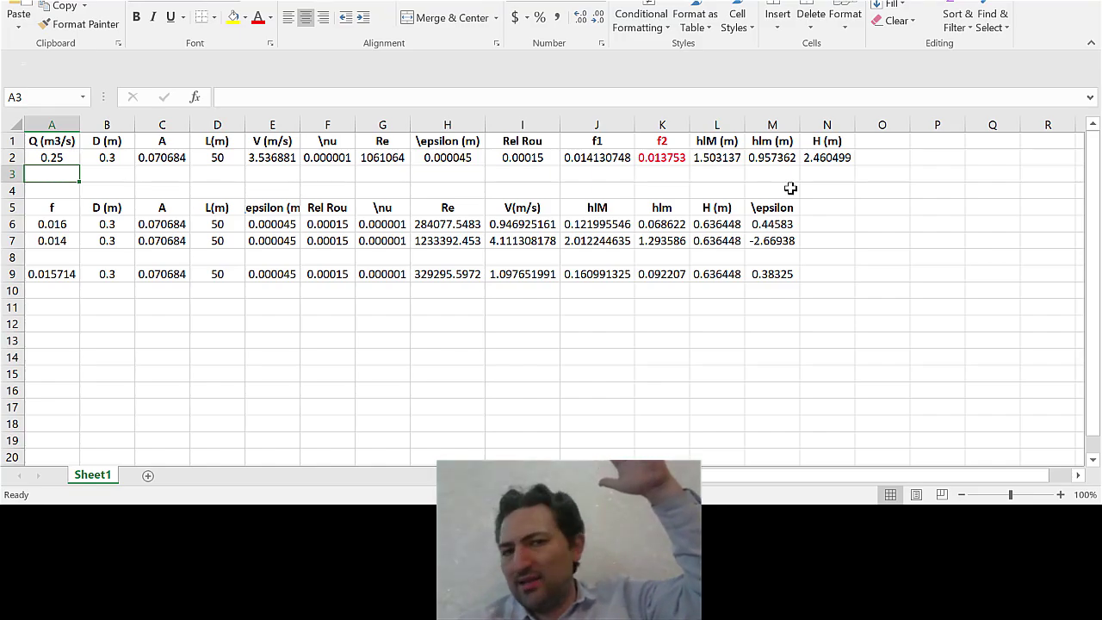
pyautogui.hotkey('ctrl', 'z')
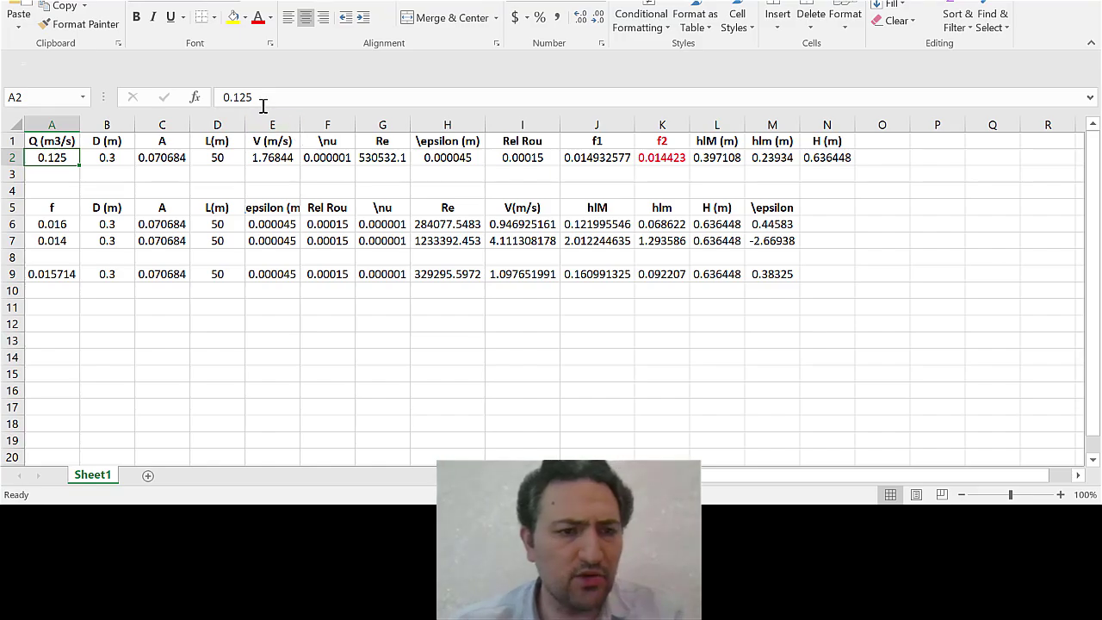
pyautogui.hotkey('ctrl', 'y')
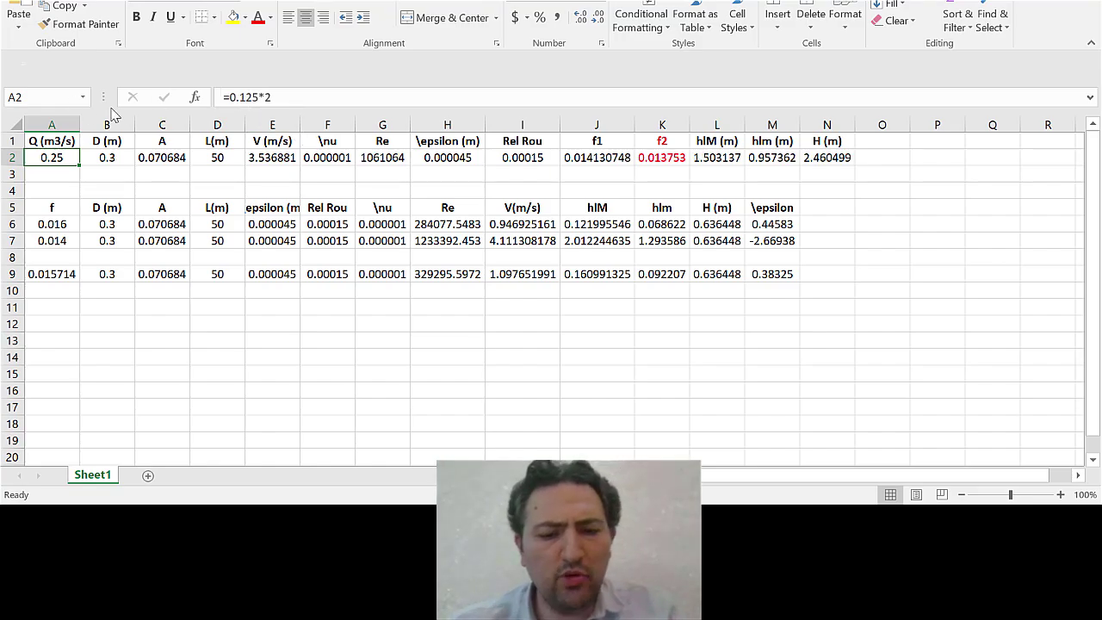
# Step: Halve the original flow rate in A2 with =0.125/2 and undo both flow rate changes
pyautogui.click(272, 94)
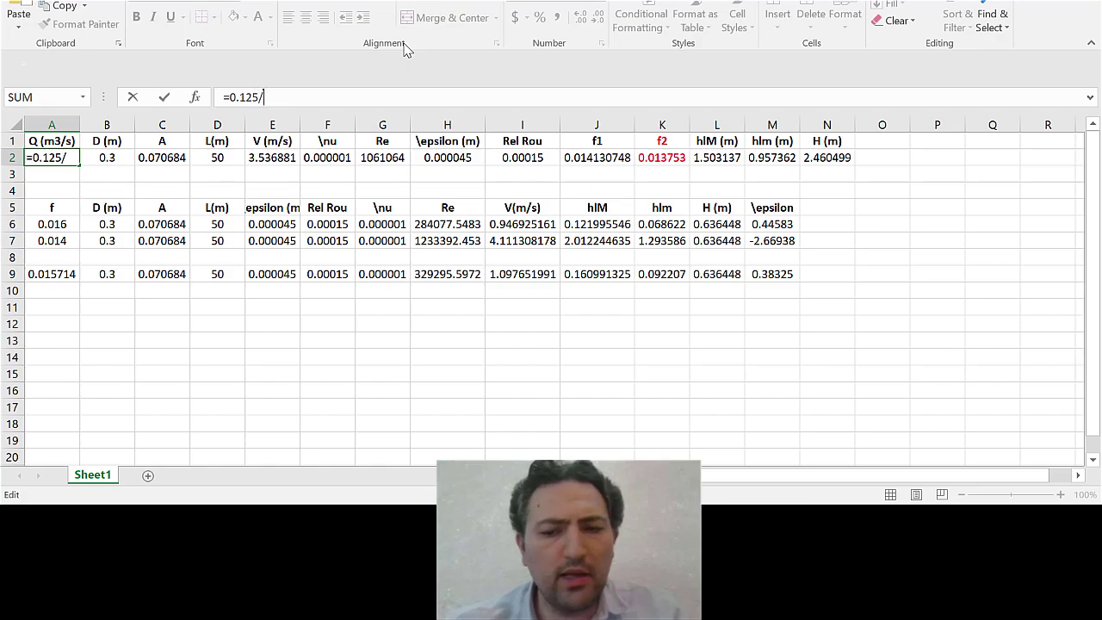
pyautogui.press('Return')
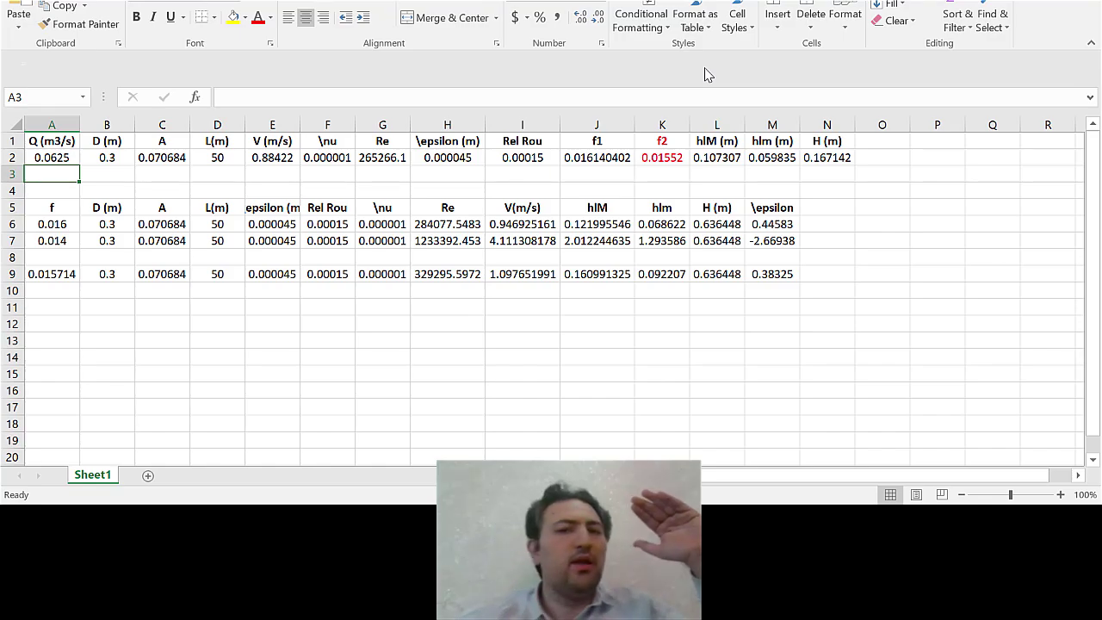
pyautogui.hotkey('ctrl', 'z')
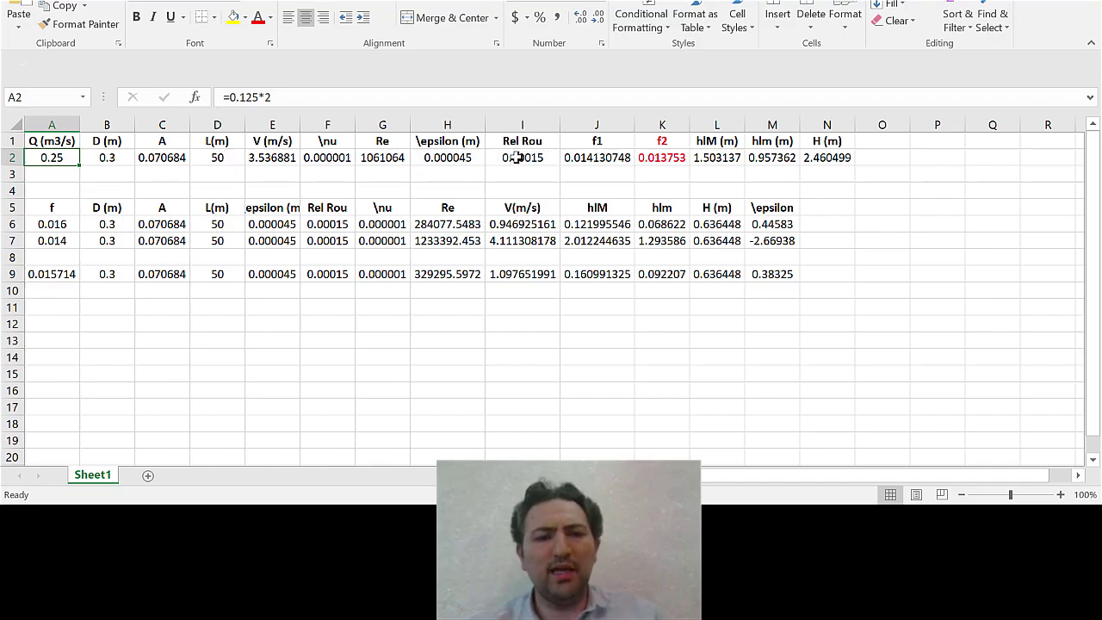
pyautogui.hotkey('ctrl', 'z')
# Step: Test a tripled pipe roughness in H2 with the formula =0.000045*3 and undo the change
pyautogui.click(364, 101)
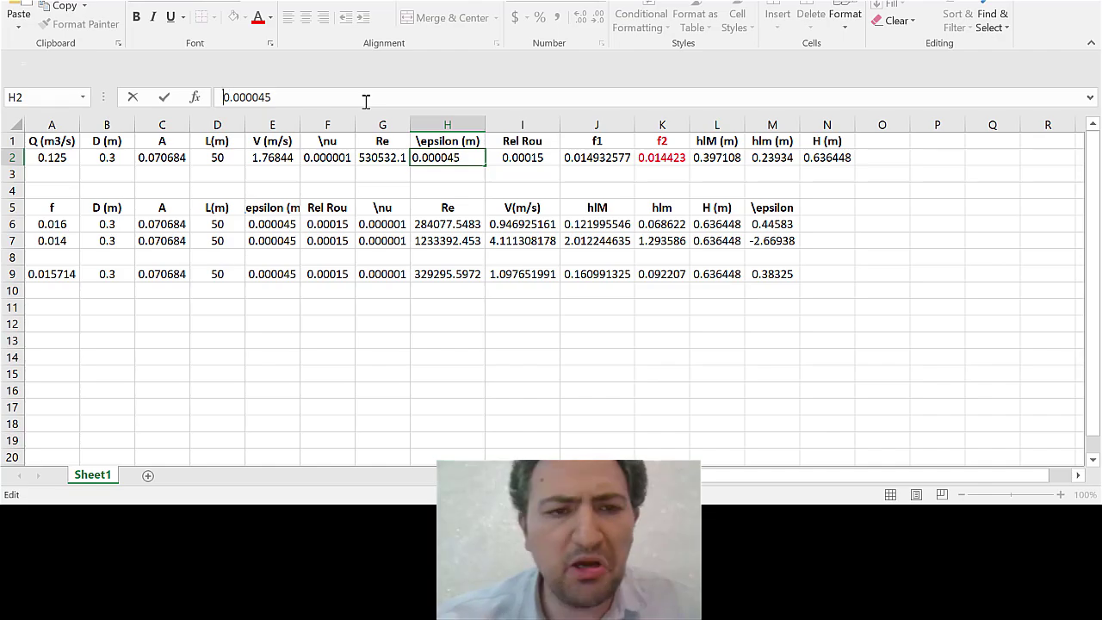
pyautogui.write('=')
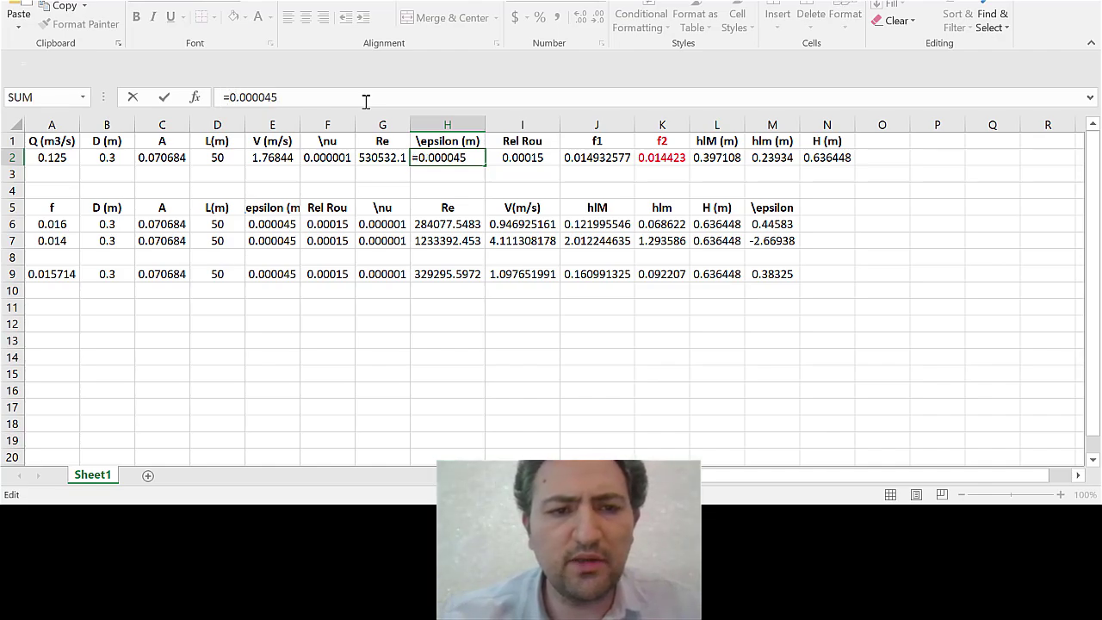
pyautogui.write('*3')
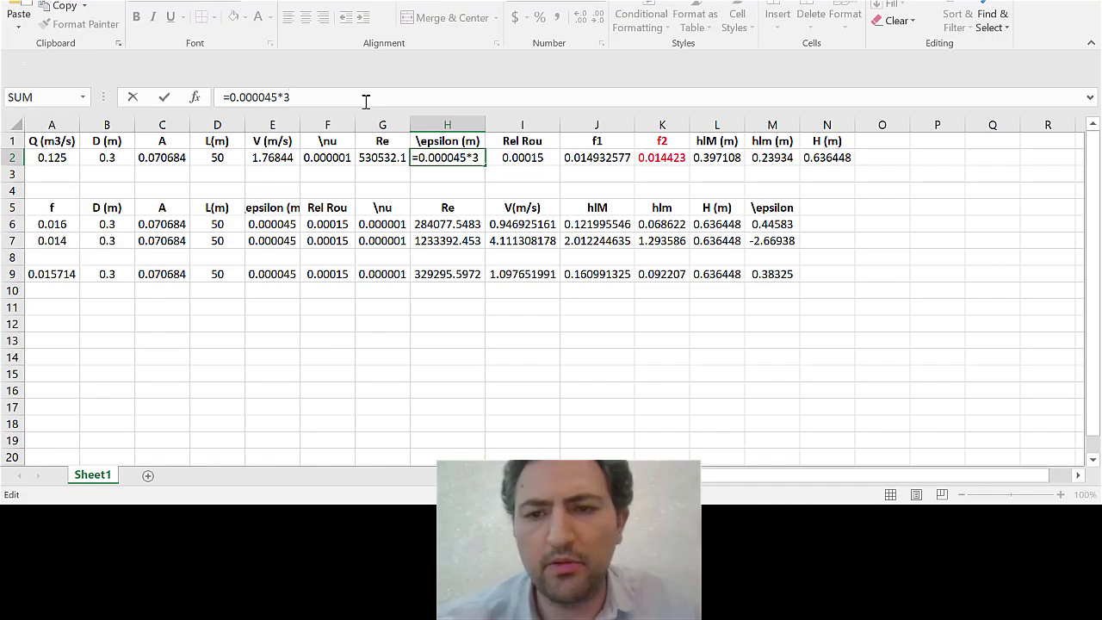
pyautogui.press('Return')
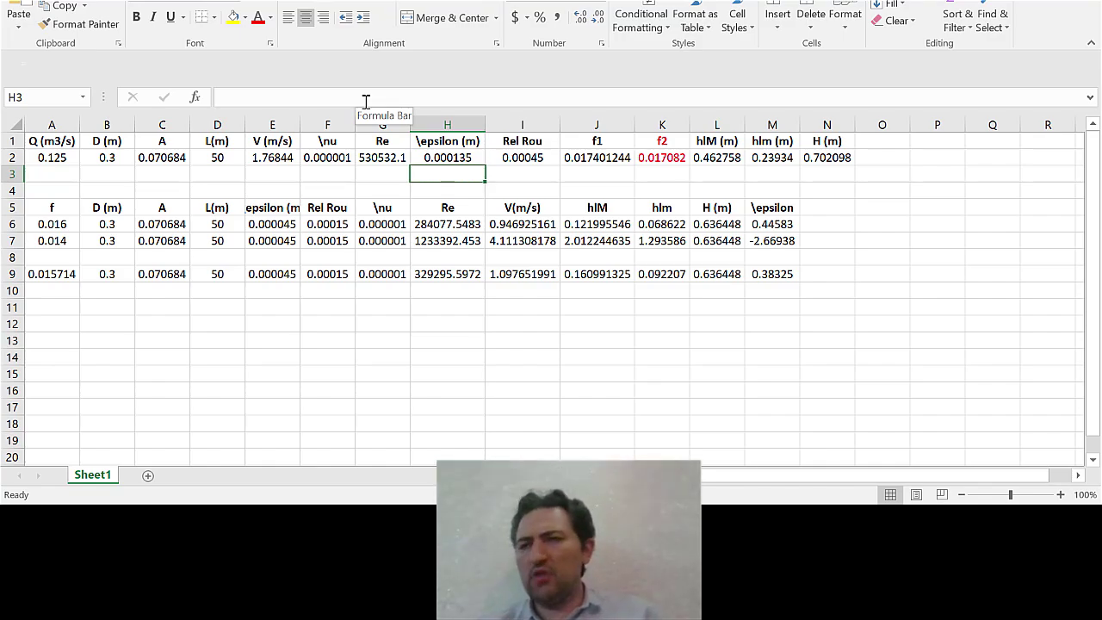
pyautogui.hotkey('ctrl', 'z')
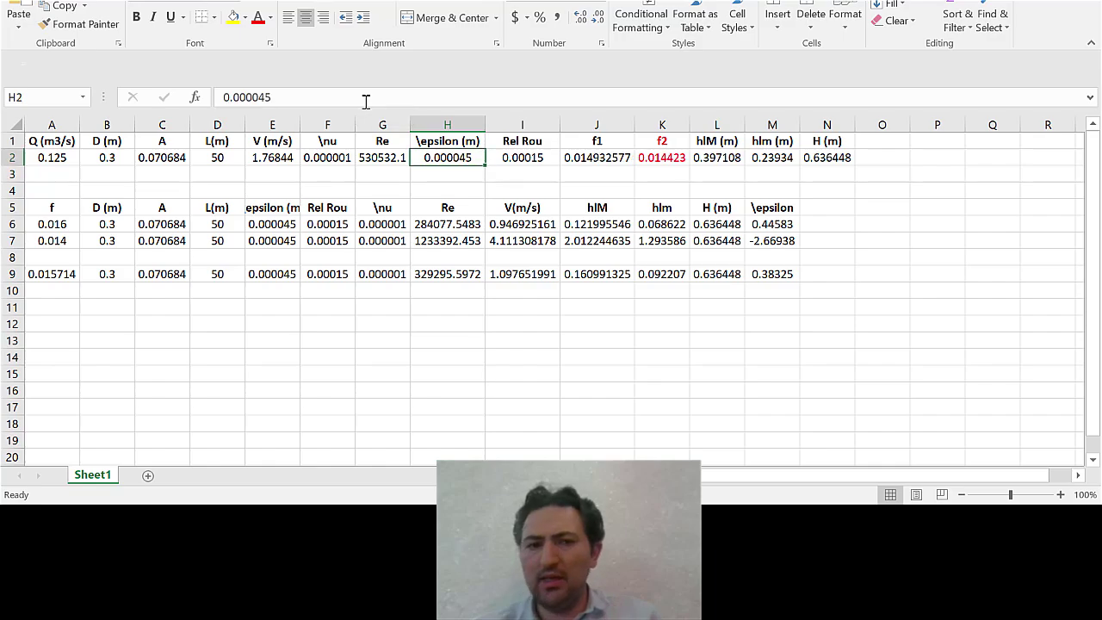
# Step: Switch to the handwritten reservoir diagram and head loss equations for review, and return to the Excel worksheet
pyautogui.click(611, 181)
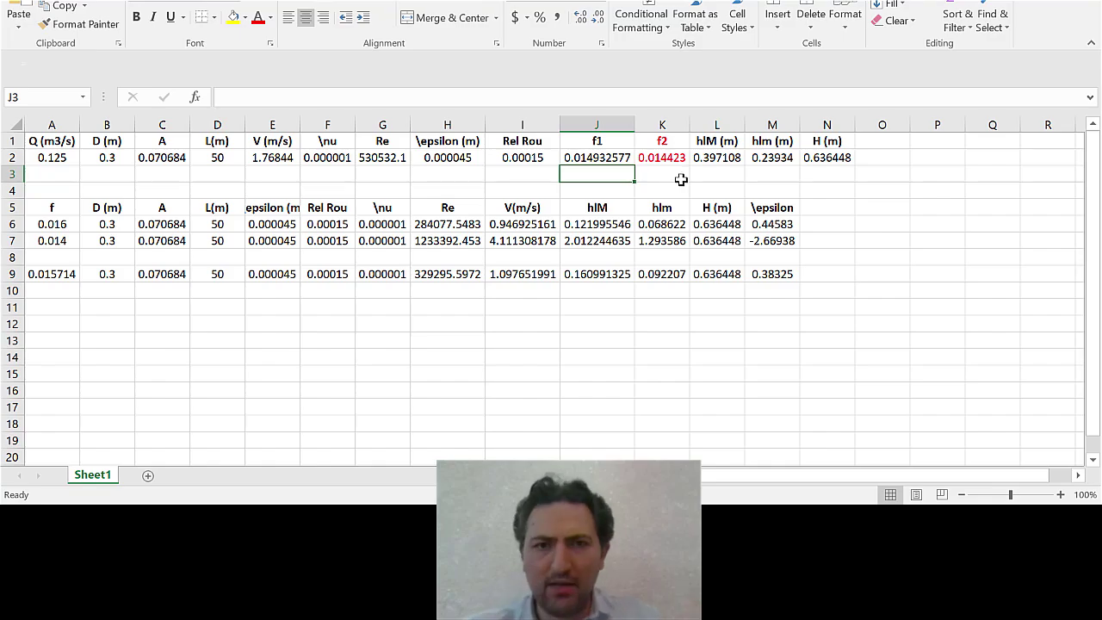
pyautogui.hotkey('alt', 'Tab')
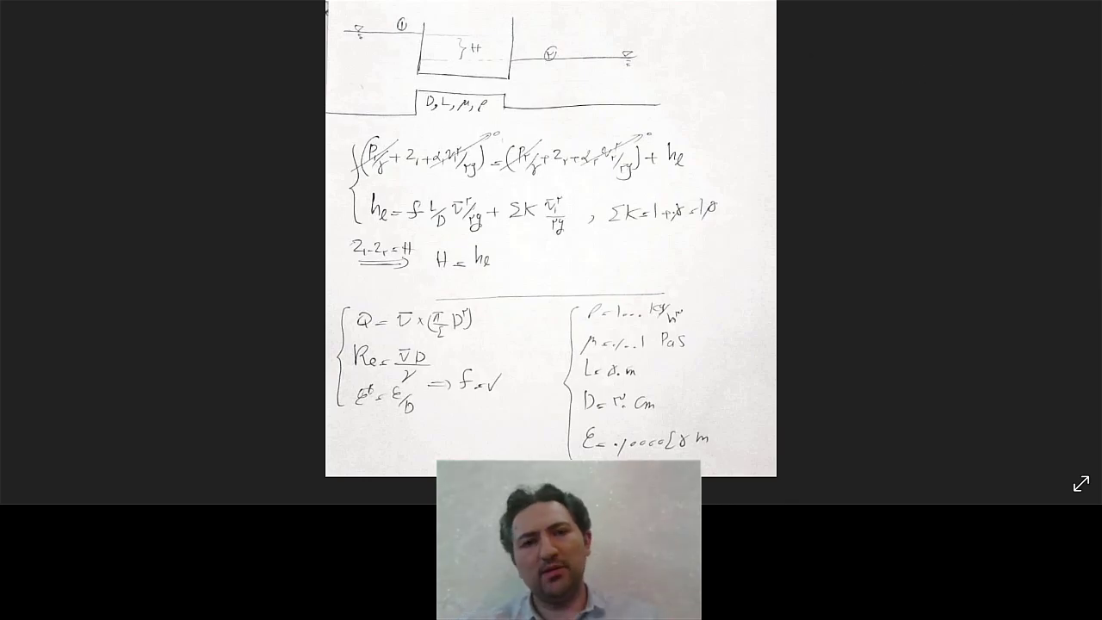
pyautogui.press('Escape')
pyautogui.click(979, 24)
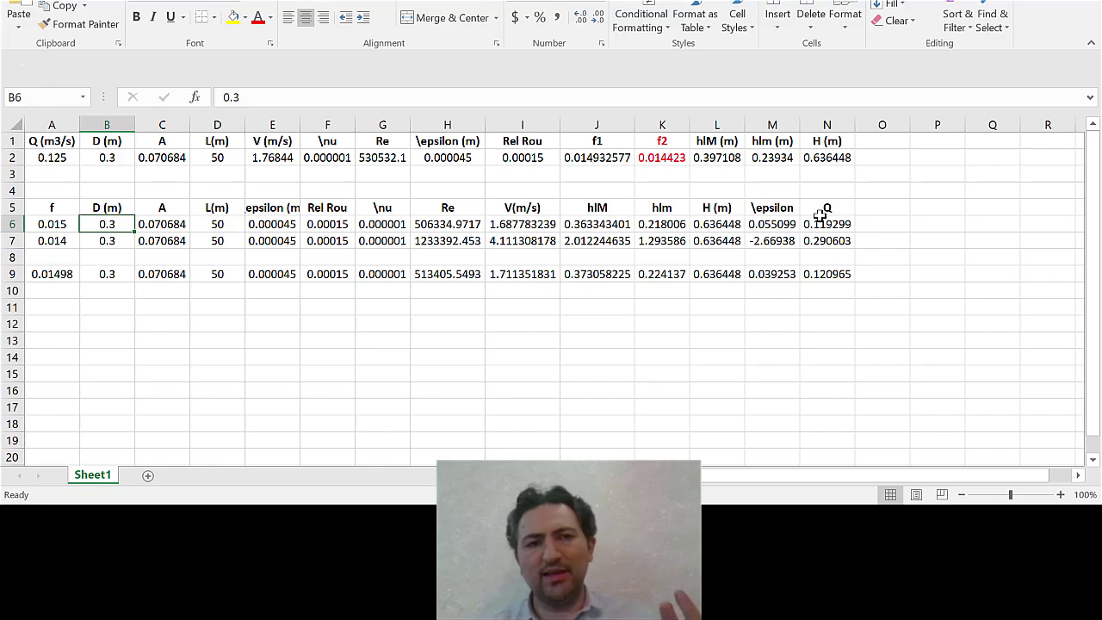
# Step: Examine the row 12 iteration inputs: friction factor guess, pipe diameter, area and length
pyautogui.click(47, 226)
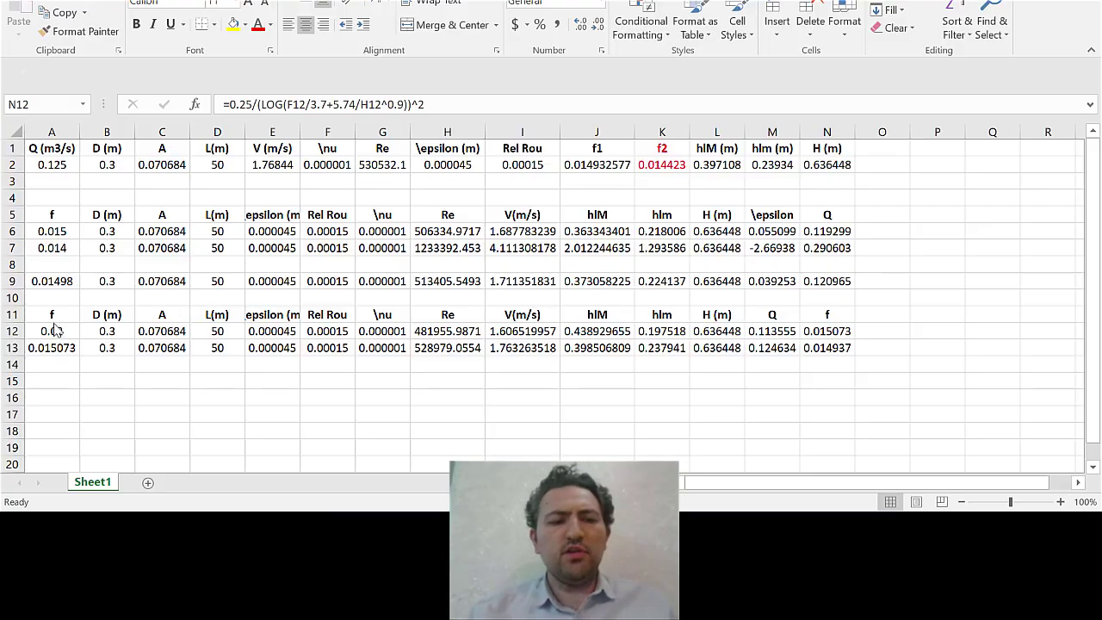
pyautogui.moveTo(12, 314); pyautogui.dragTo(804, 355)
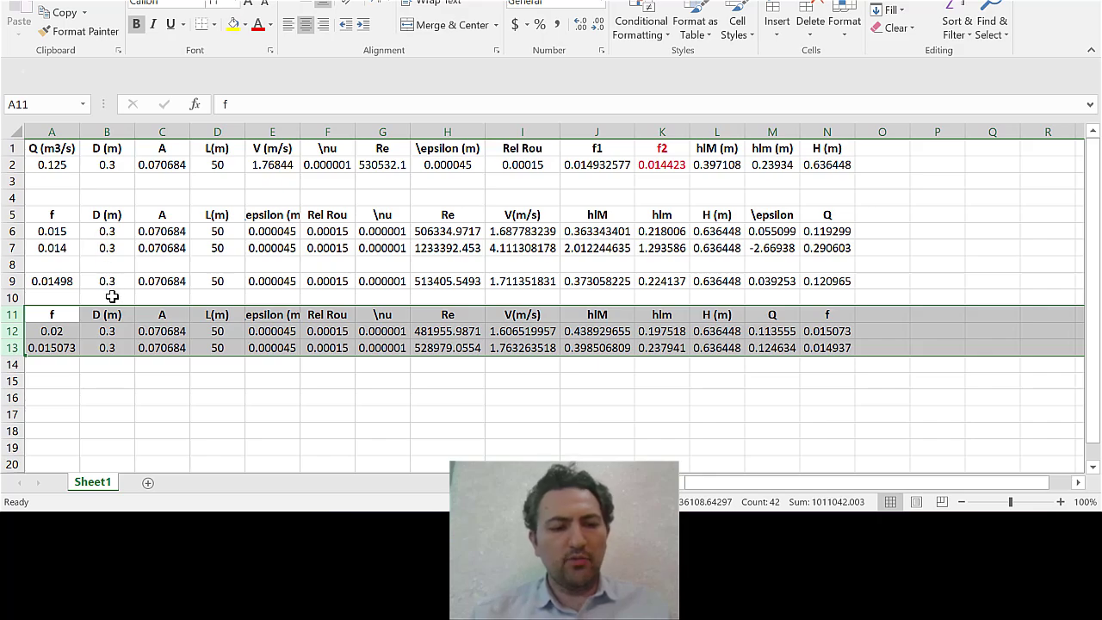
pyautogui.click(60, 328)
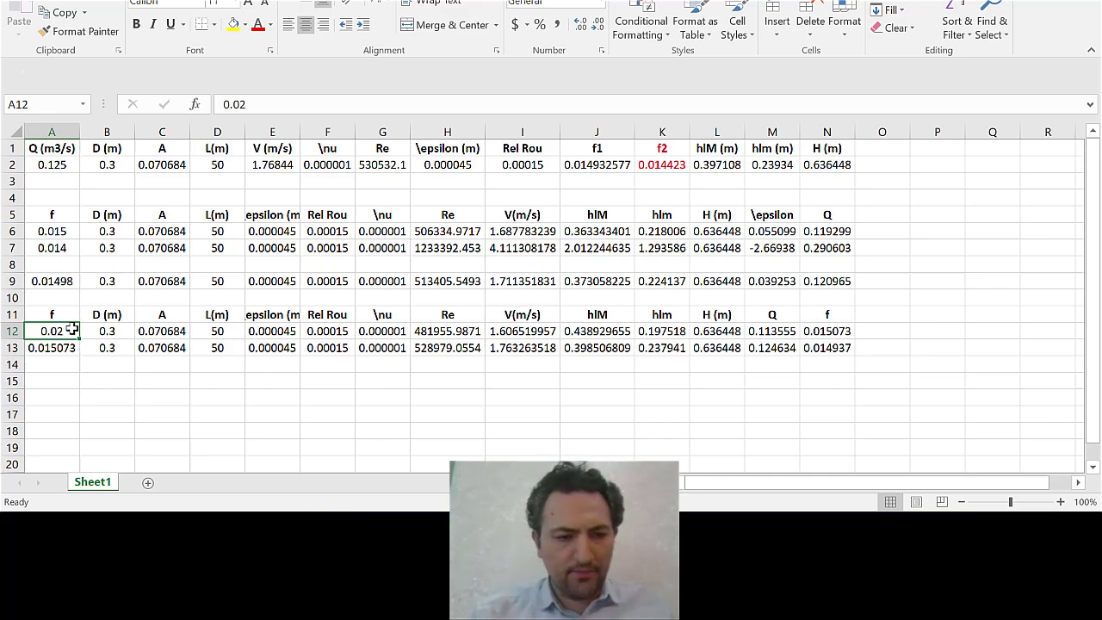
pyautogui.doubleClick(158, 330)
pyautogui.press('Return')
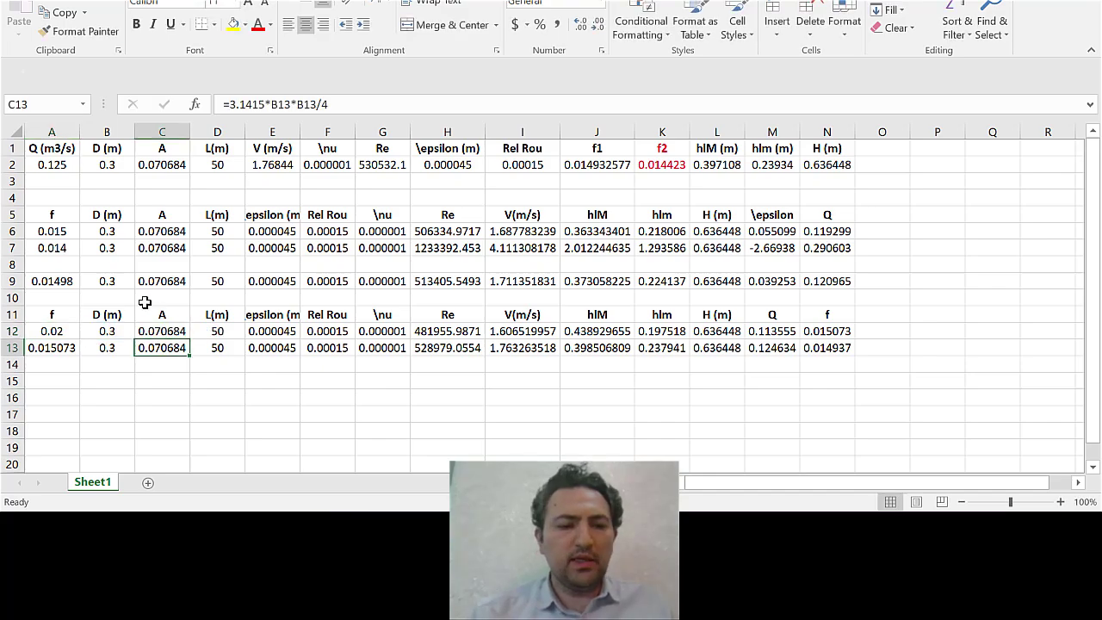
pyautogui.click(217, 332)
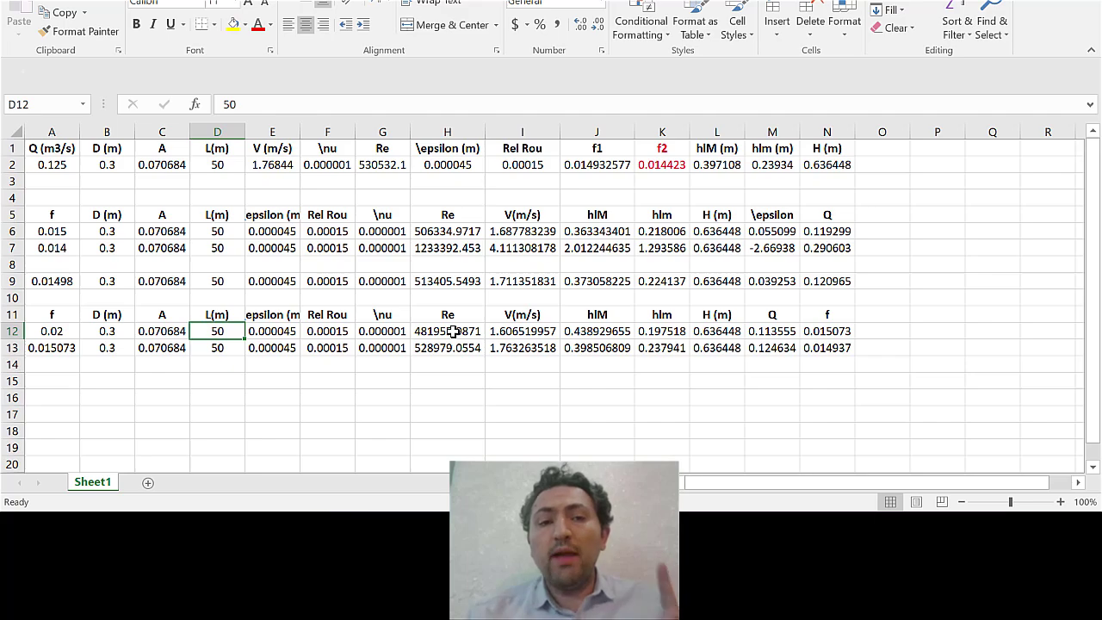
# Step: Compare the velocity formula in I12 with the handwritten energy and head loss equations, leaving the formula unedited
pyautogui.click(522, 332)
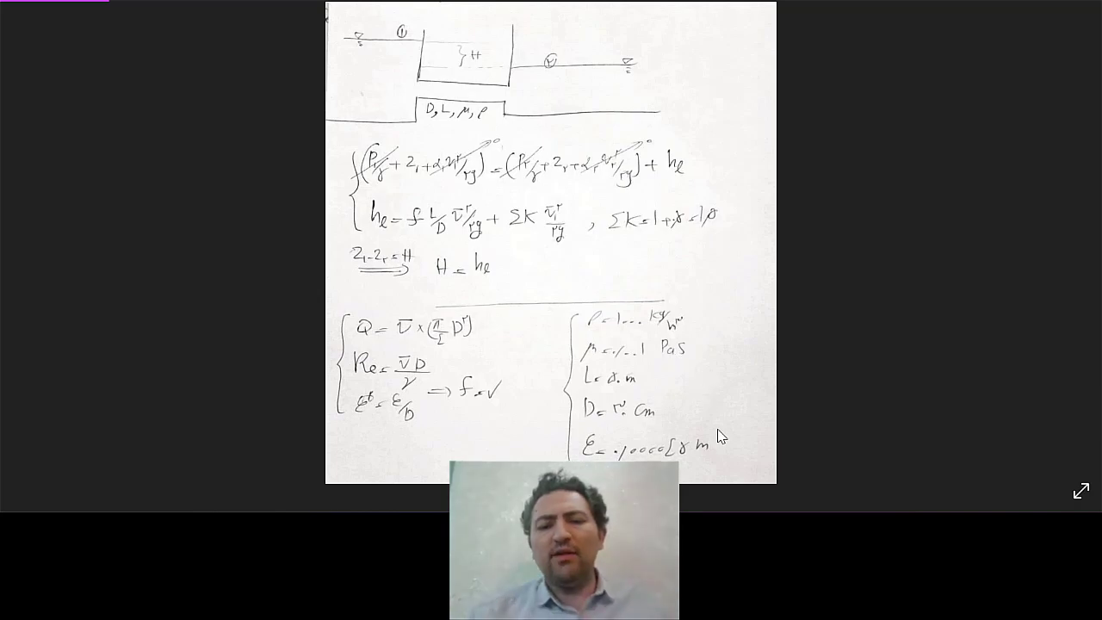
pyautogui.click(620, 431)
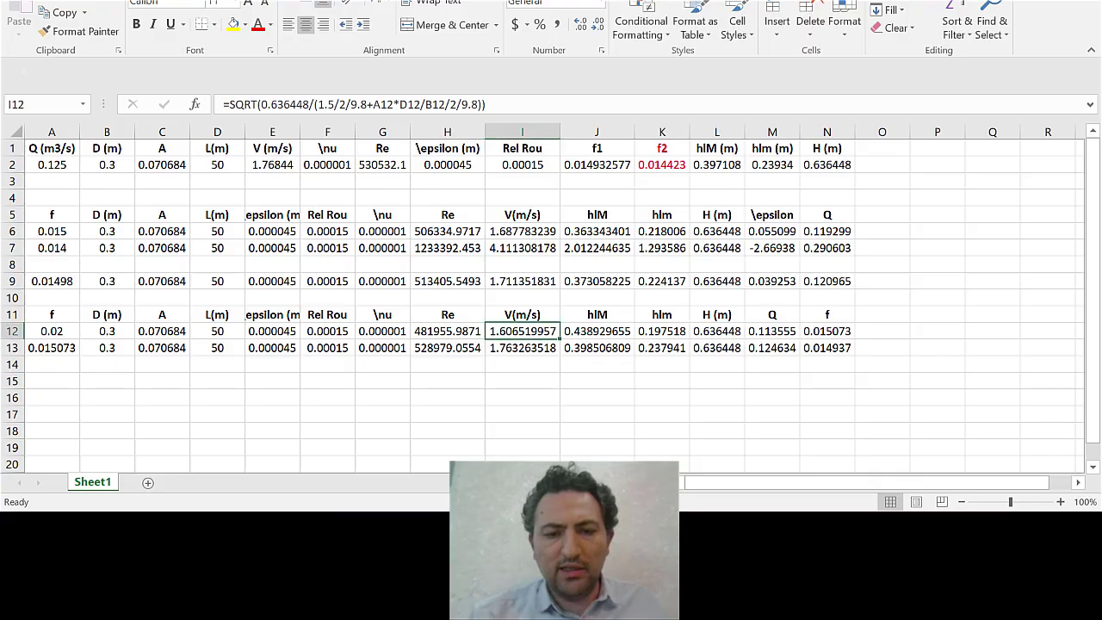
pyautogui.doubleClick(537, 329)
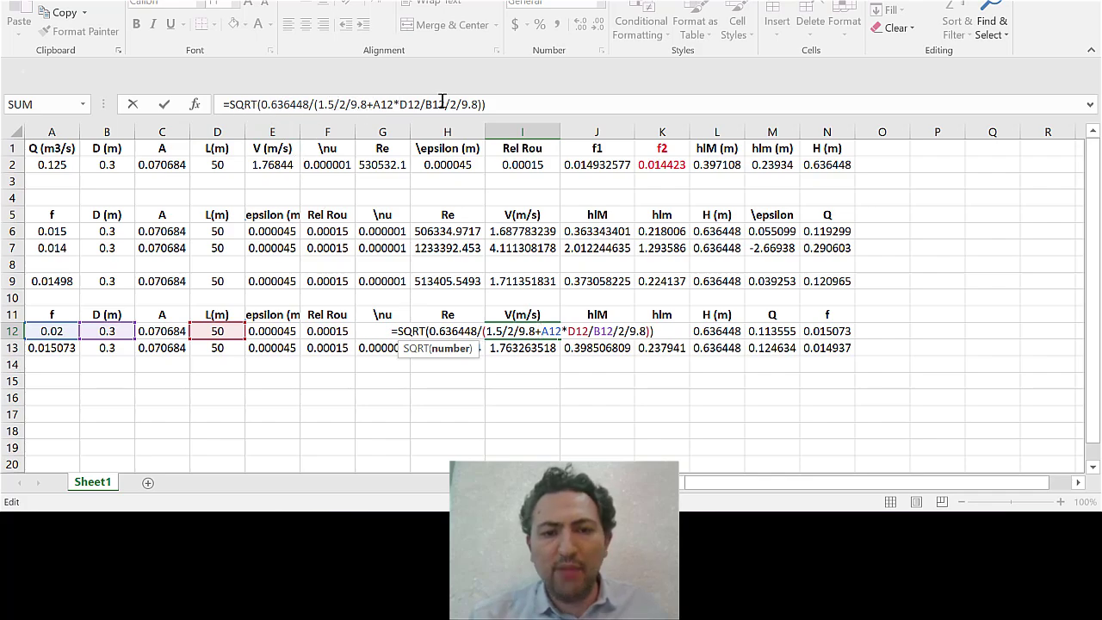
pyautogui.press('Escape')
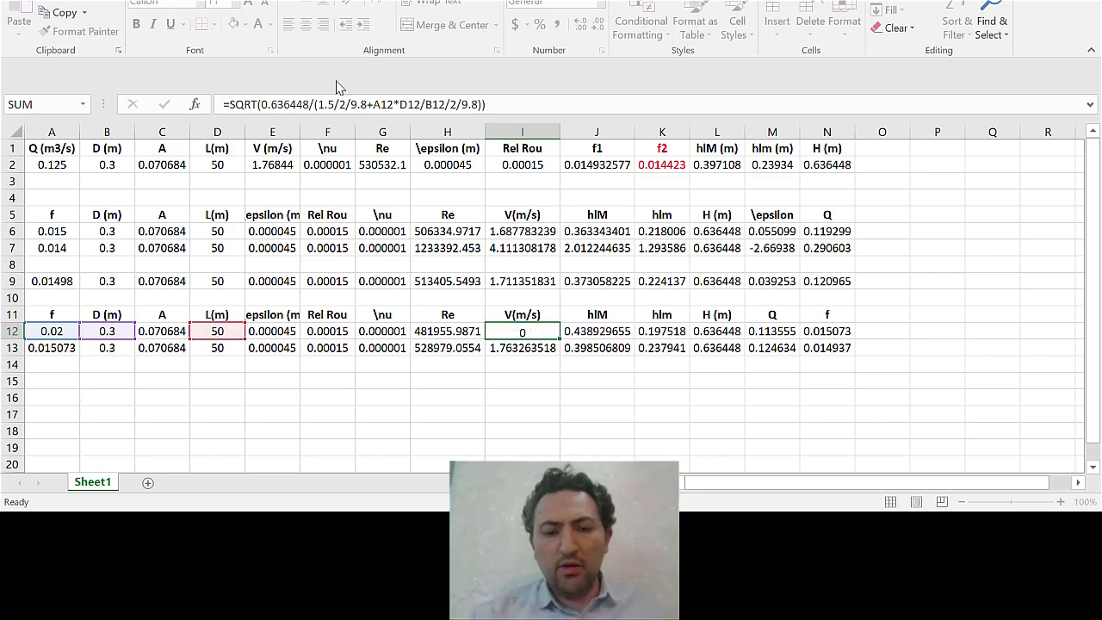
pyautogui.press('Return')
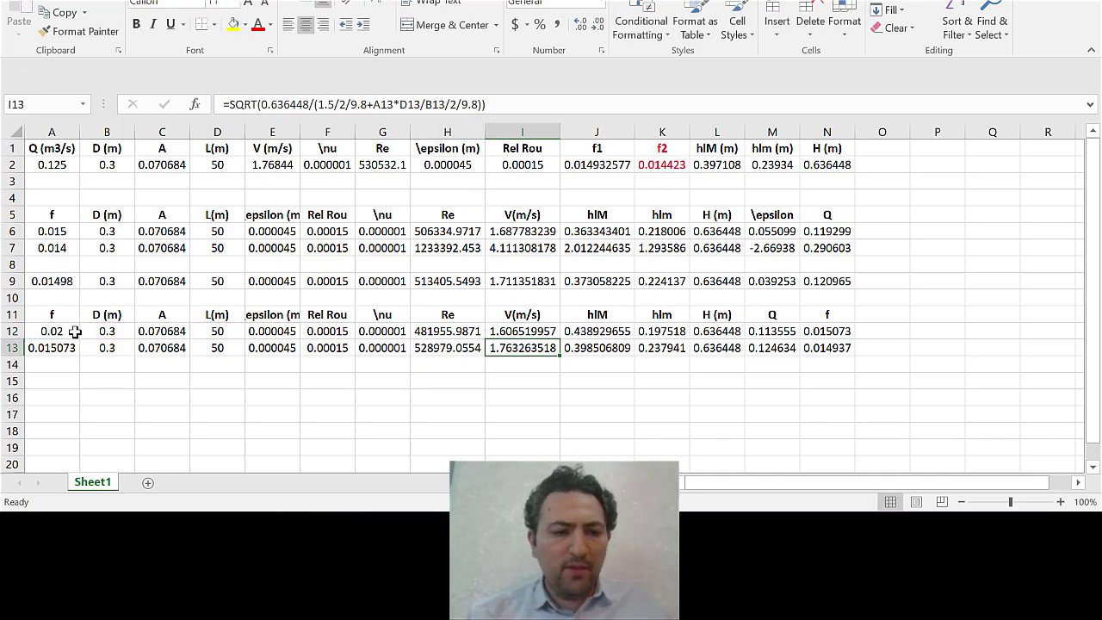
pyautogui.click(527, 333)
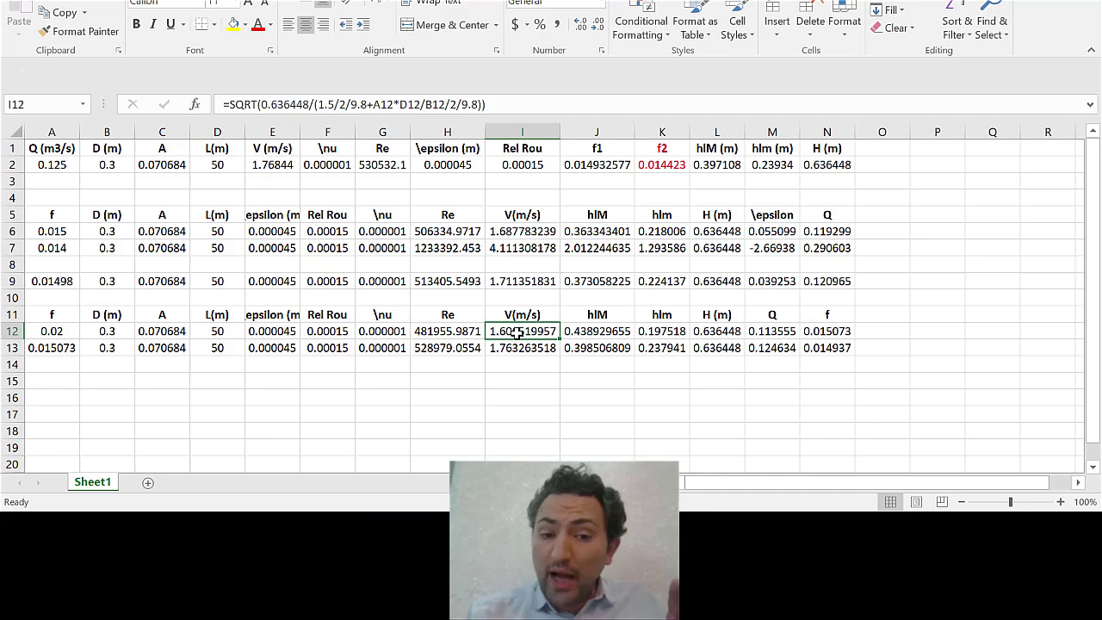
pyautogui.doubleClick(516, 333)
pyautogui.press('Return')
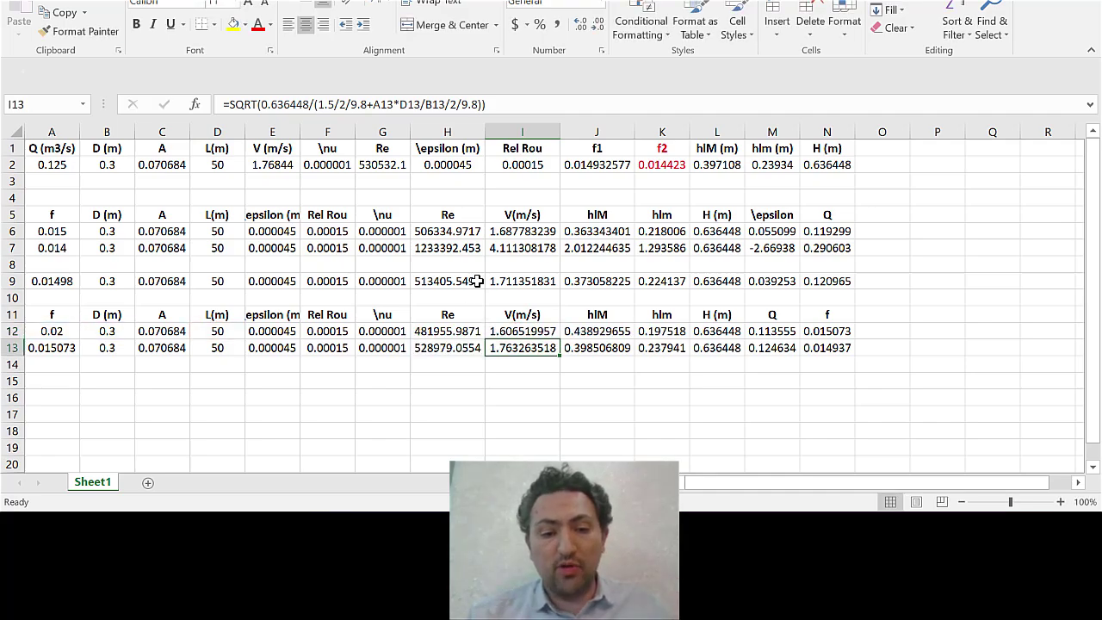
# Step: Inspect the Reynolds number formula in H12 and the flow rate formula in M12
pyautogui.doubleClick(463, 330)
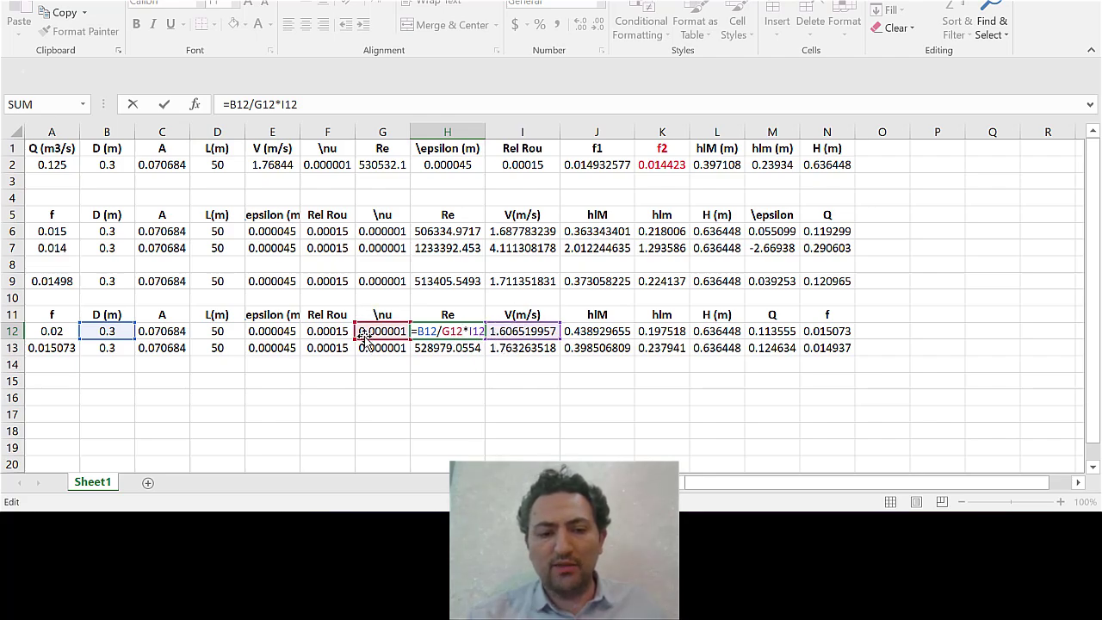
pyautogui.press('Return')
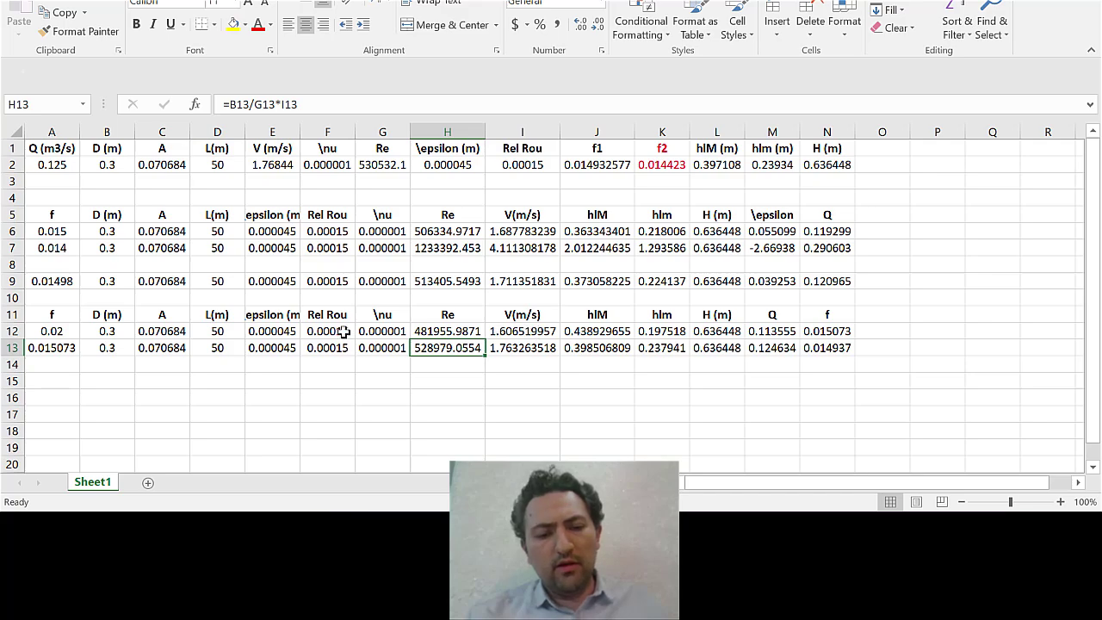
pyautogui.click(786, 334)
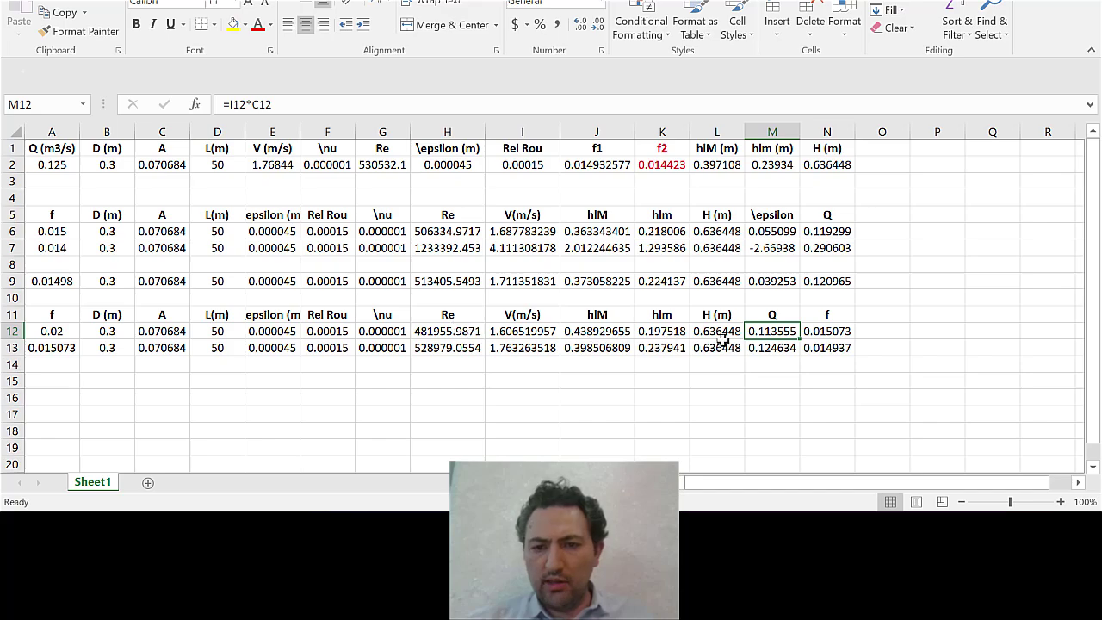
pyautogui.doubleClick(764, 331)
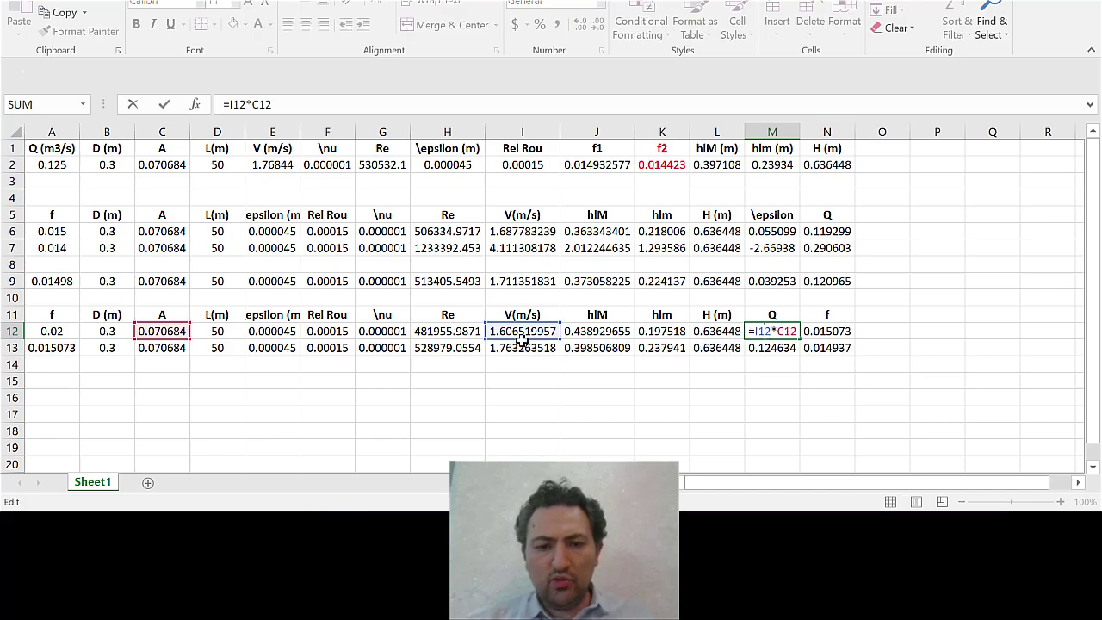
pyautogui.press('Return')
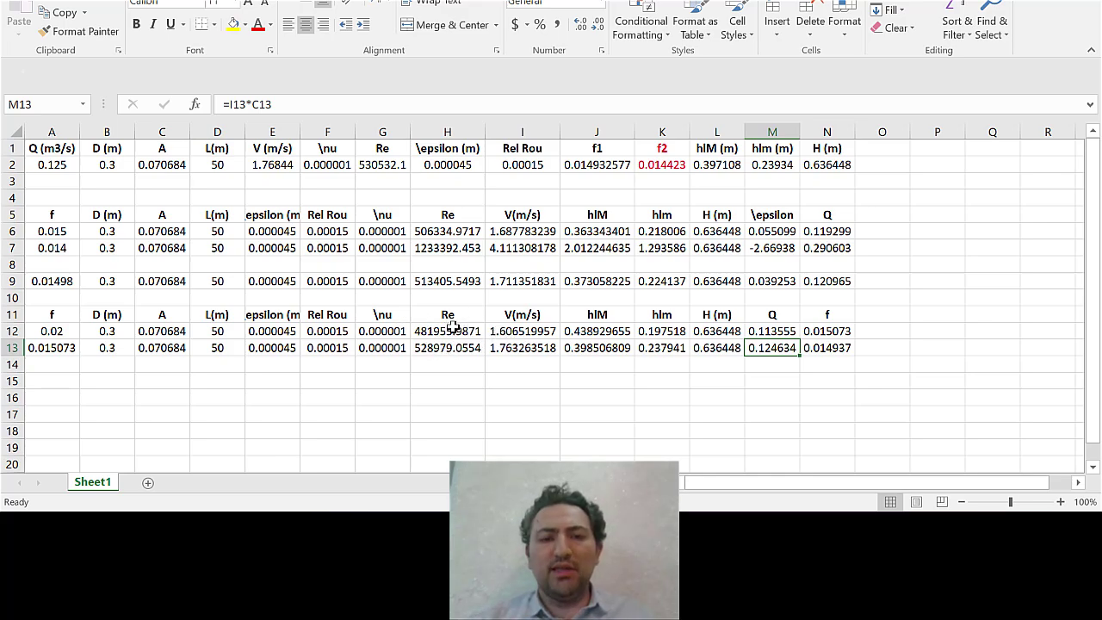
# Step: Inspect the friction factor formula in N12 and the cells it references
pyautogui.click(831, 333)
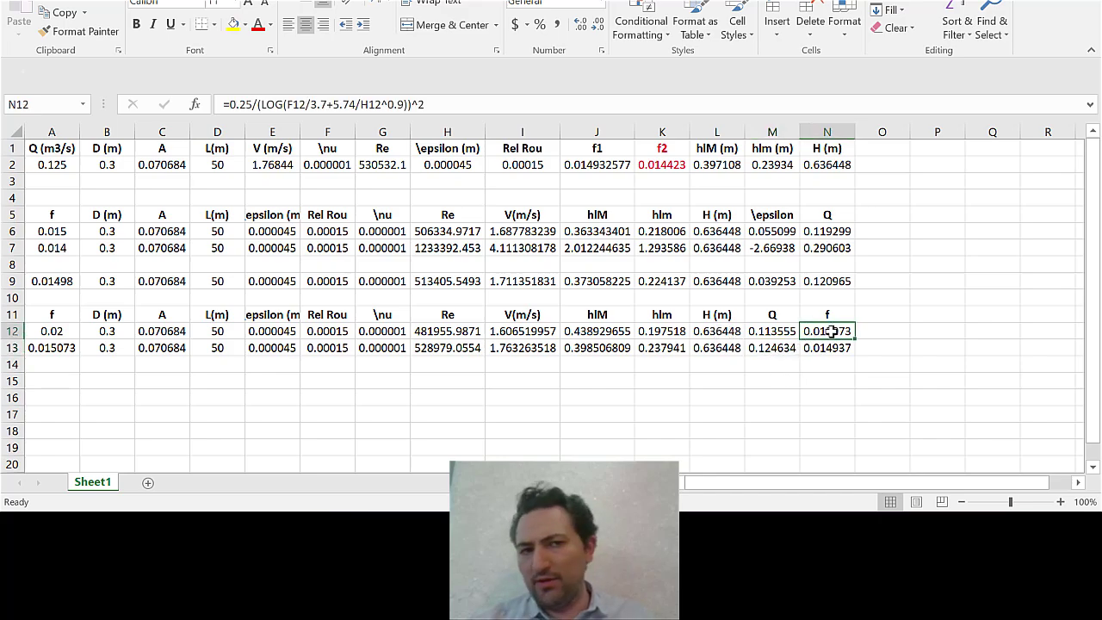
pyautogui.doubleClick(829, 332)
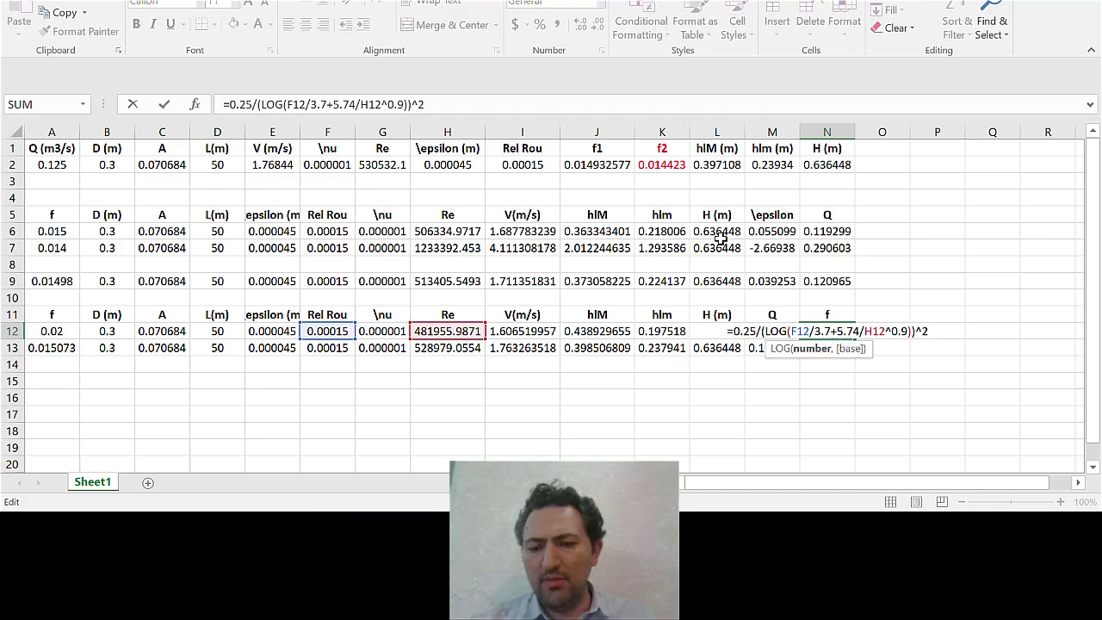
pyautogui.press('Return')
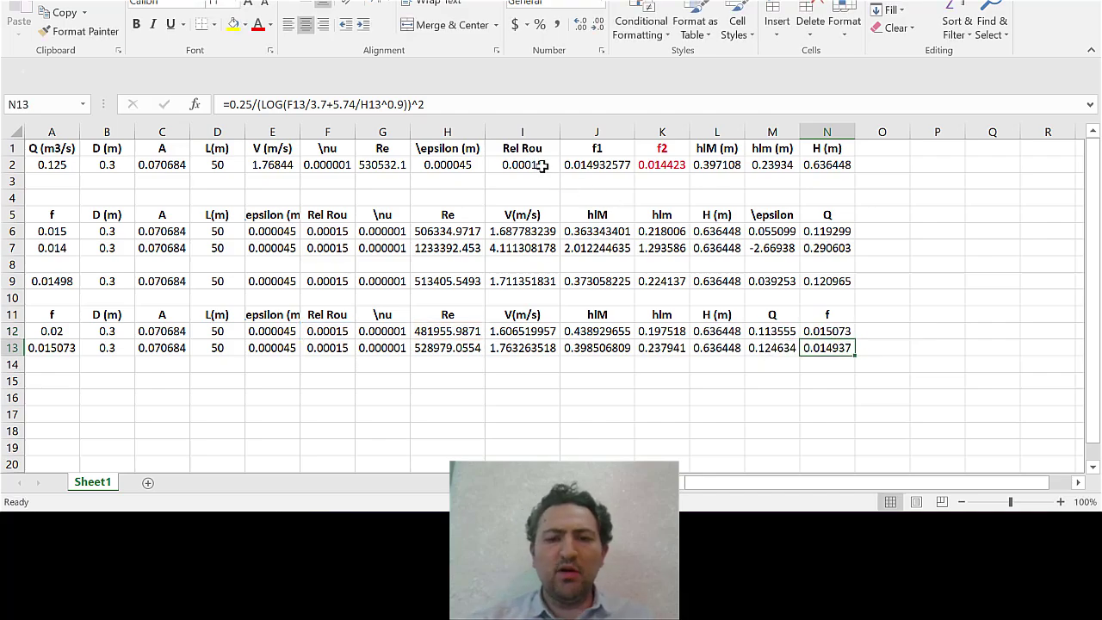
# Step: Trace the friction factor from N12 into A13 and check the row 13 velocity and Reynolds number formulas
pyautogui.click(826, 331)
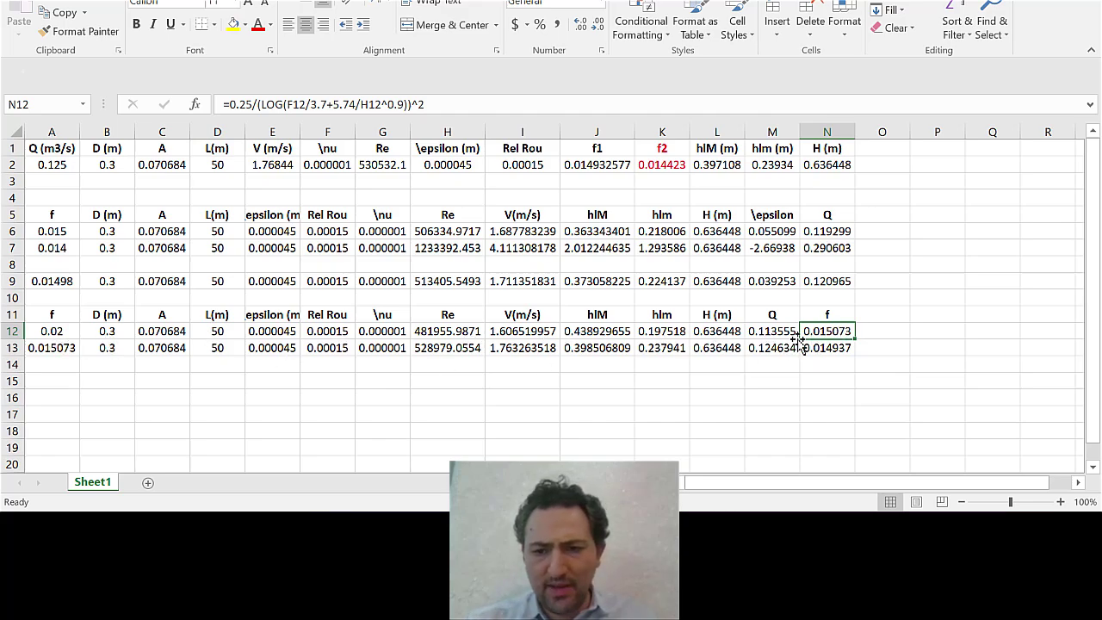
pyautogui.click(40, 348)
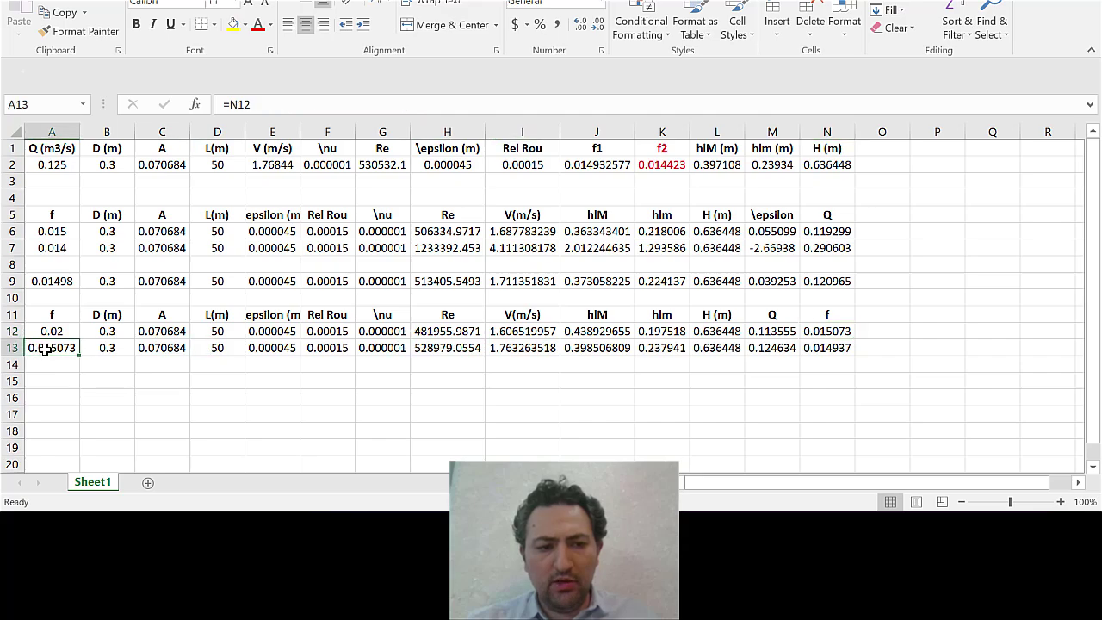
pyautogui.doubleClick(52, 348)
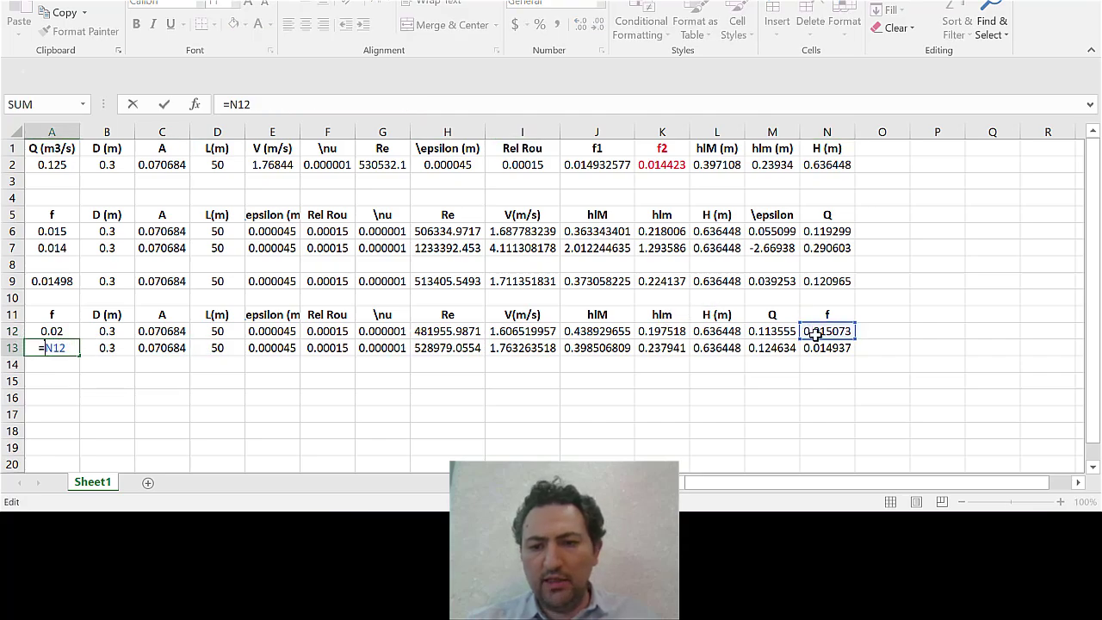
pyautogui.press('Return')
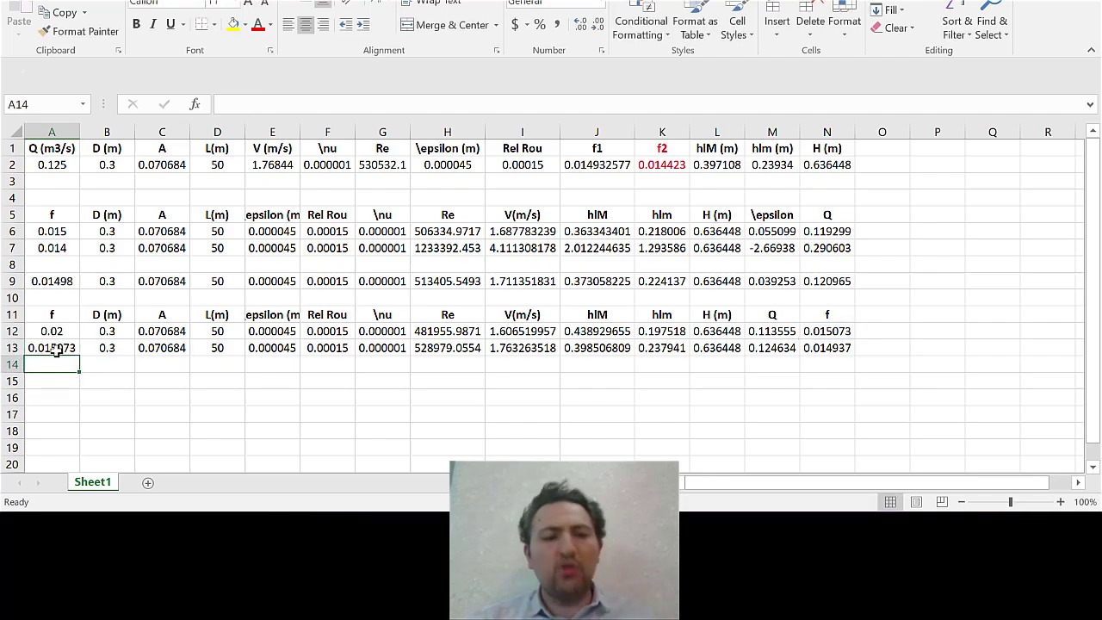
pyautogui.click(508, 347)
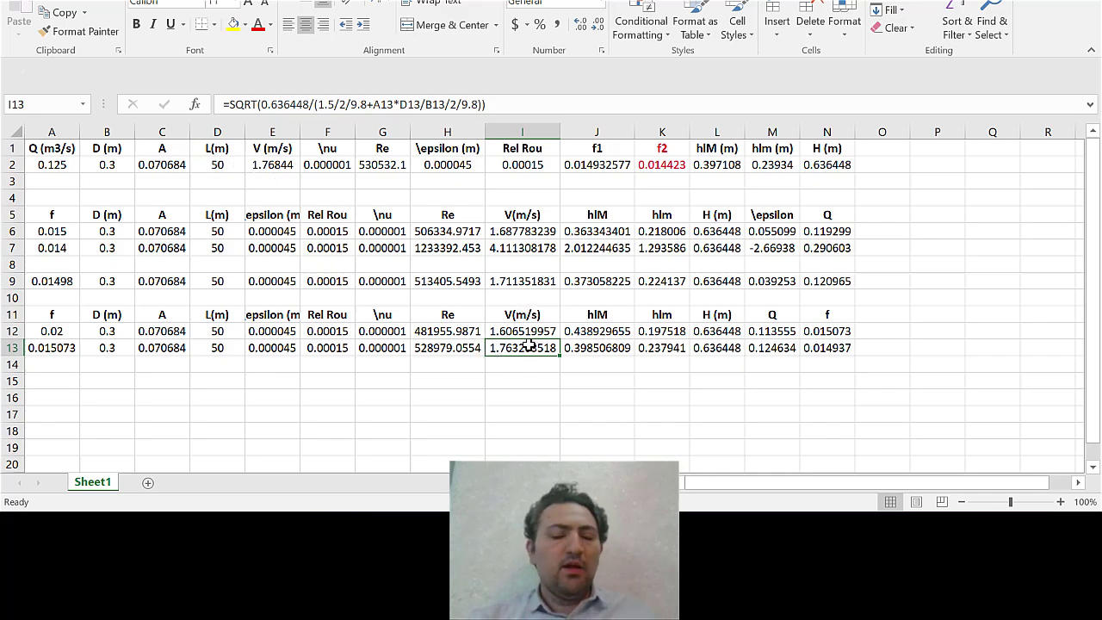
pyautogui.click(434, 350)
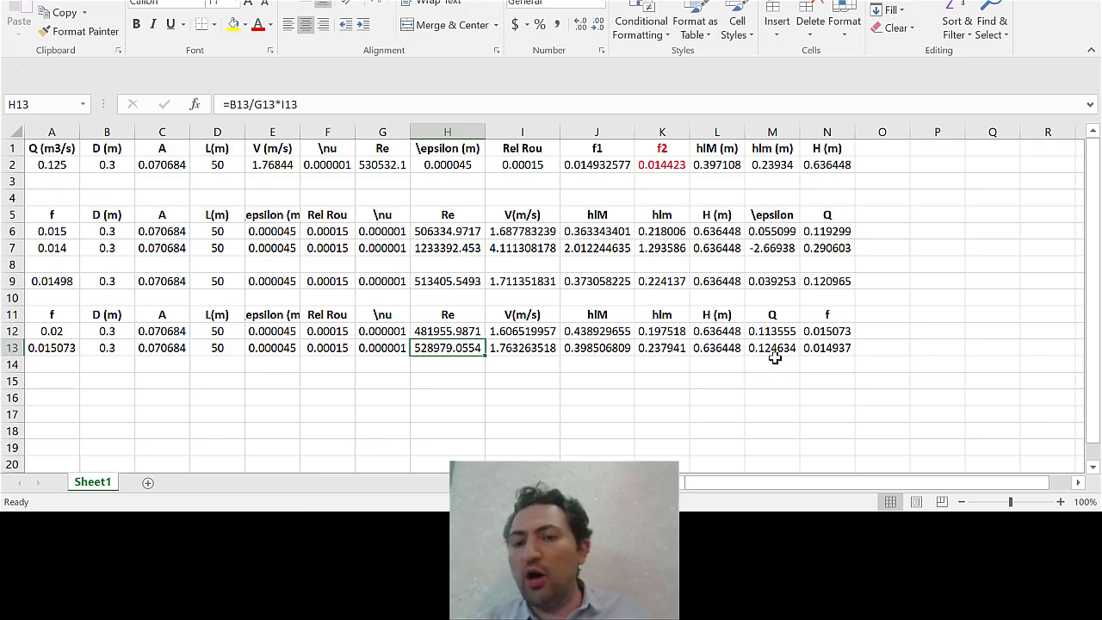
# Step: Add a third iteration by copying row 13 into row 14 and setting A14 to =N13
pyautogui.moveTo(828, 347); pyautogui.dragTo(61, 363)
pyautogui.hotkey('ctrl', 'c')
pyautogui.click(60, 366)
pyautogui.hotkey('ctrl', 'v')
pyautogui.write('=')
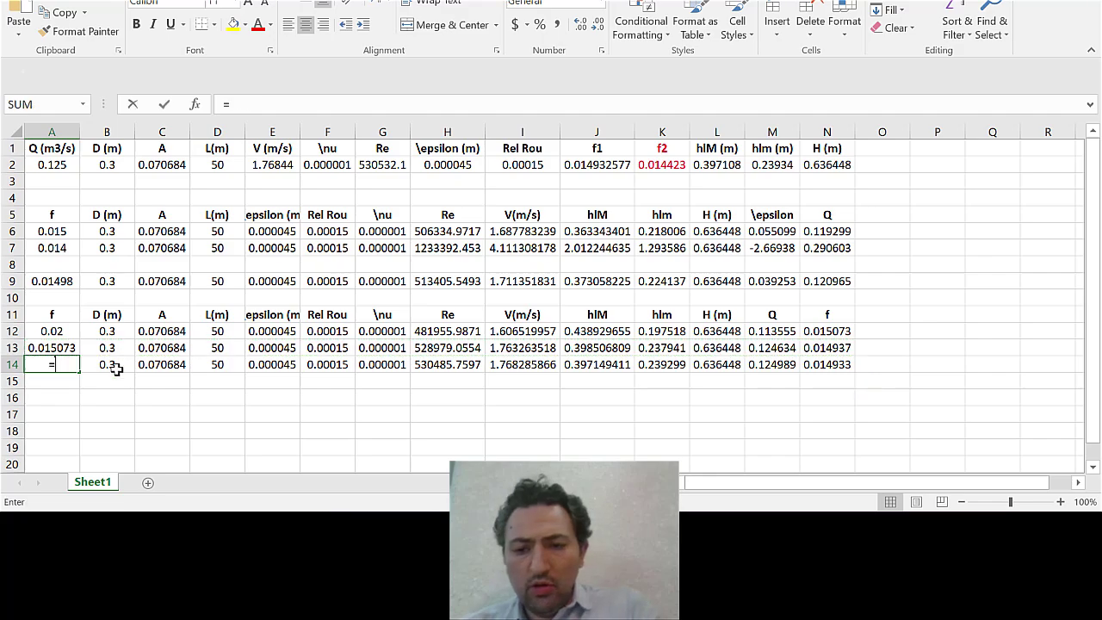
pyautogui.click(821, 348)
pyautogui.press('Return')
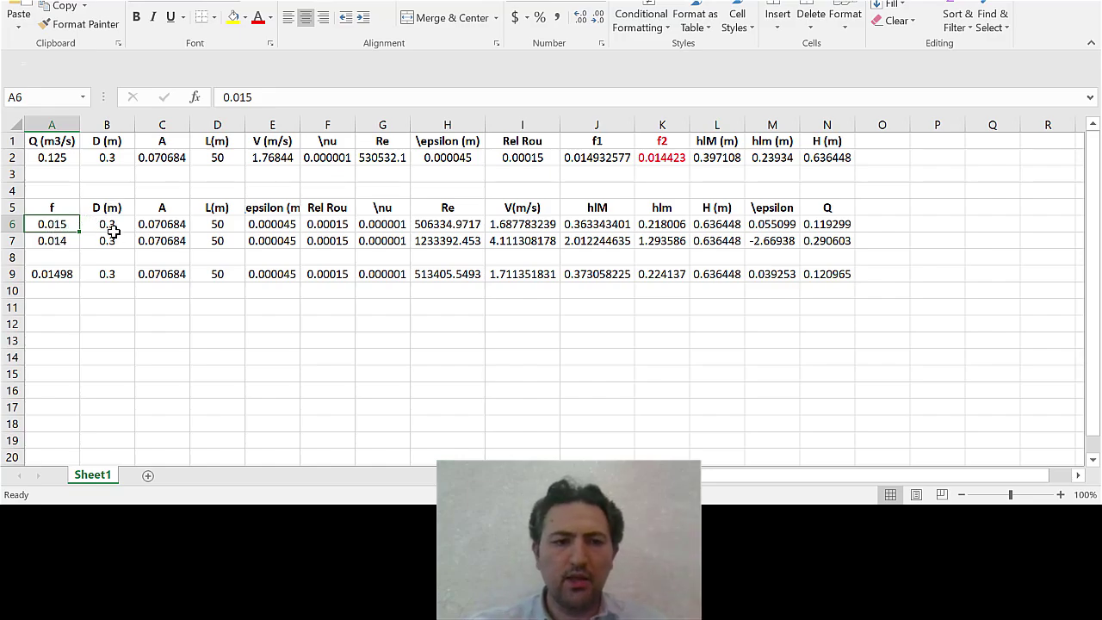
# Step: Inspect the pipe area formula in C6 and the kinematic viscosity formula in G6
pyautogui.doubleClick(167, 222)
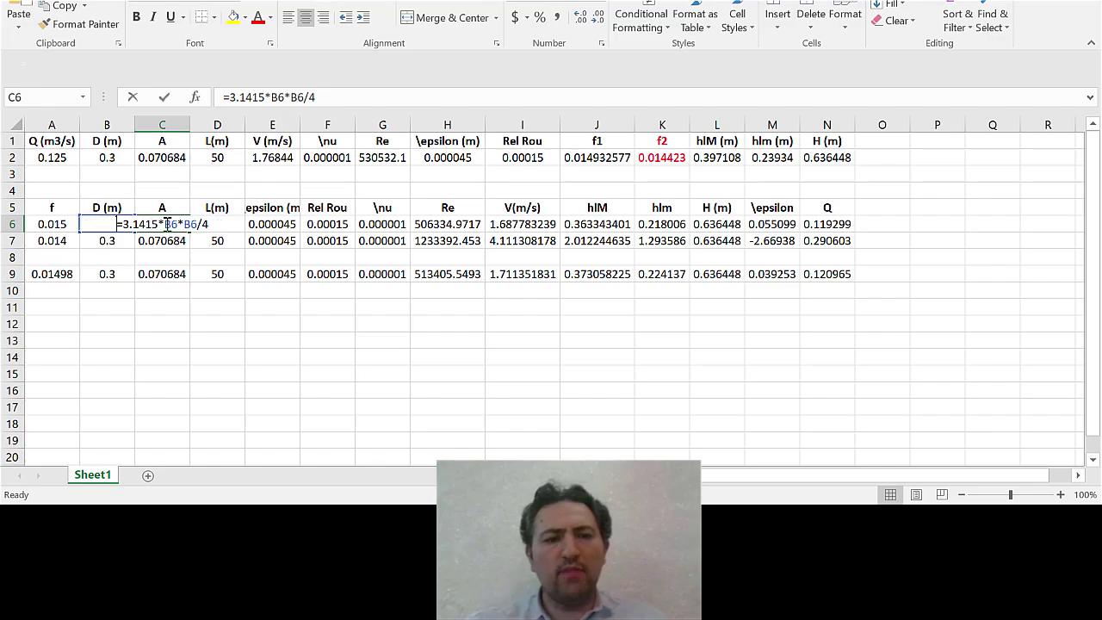
pyautogui.press('Return')
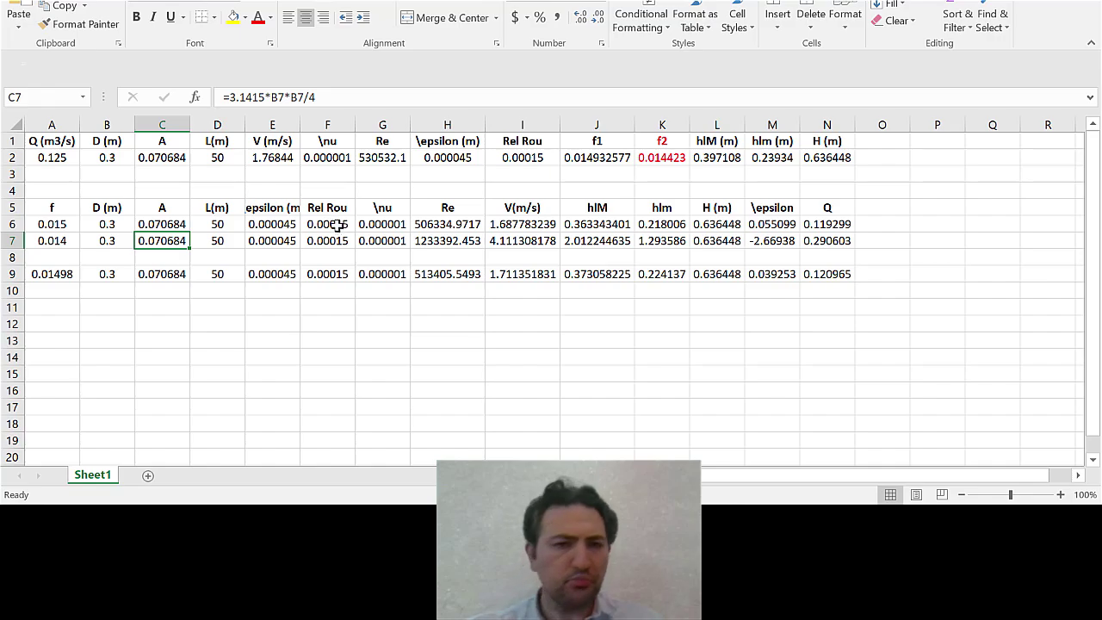
pyautogui.click(376, 229)
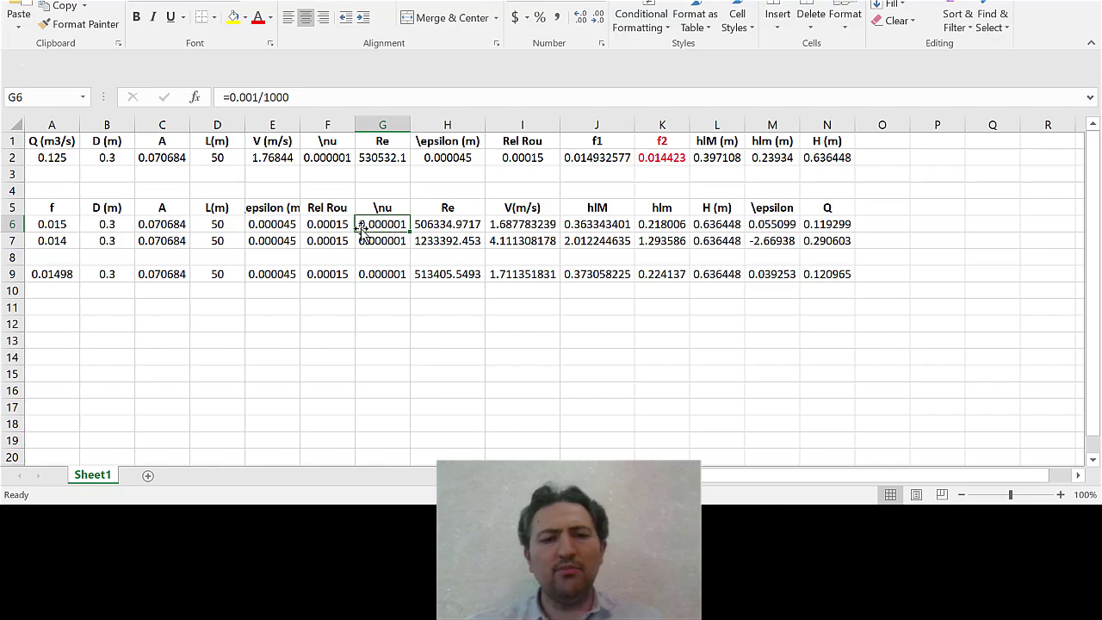
# Step: Set the friction factor guess in A6 to 0.016 and review the Reynolds number formula in H6
pyautogui.click(67, 222)
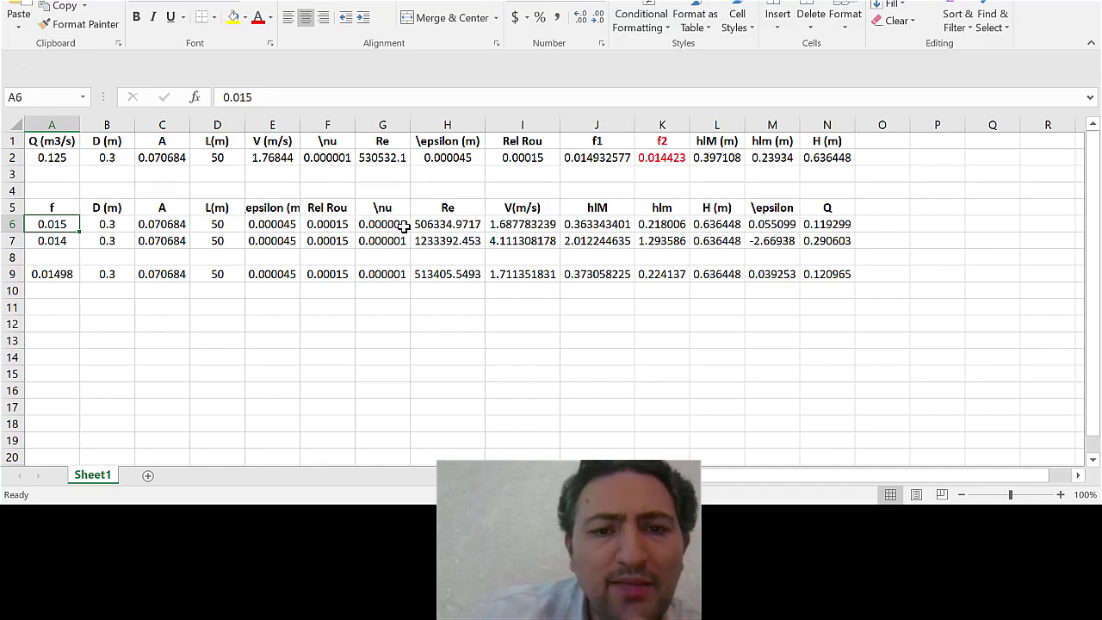
pyautogui.doubleClick(72, 224)
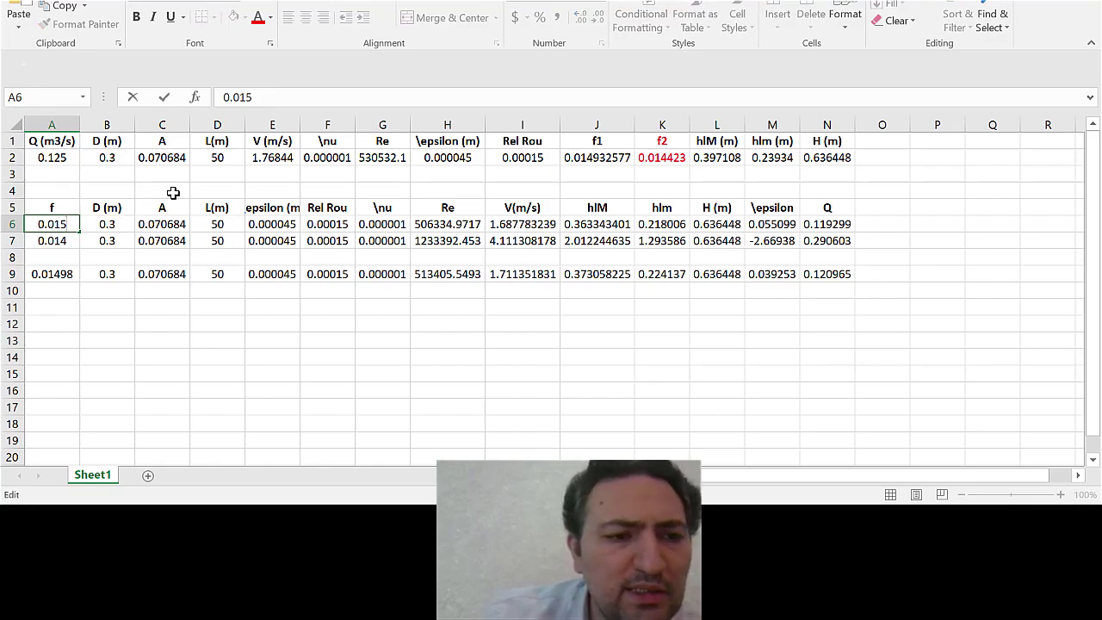
pyautogui.press('BackSpace')
pyautogui.write('6')
pyautogui.press('Return')
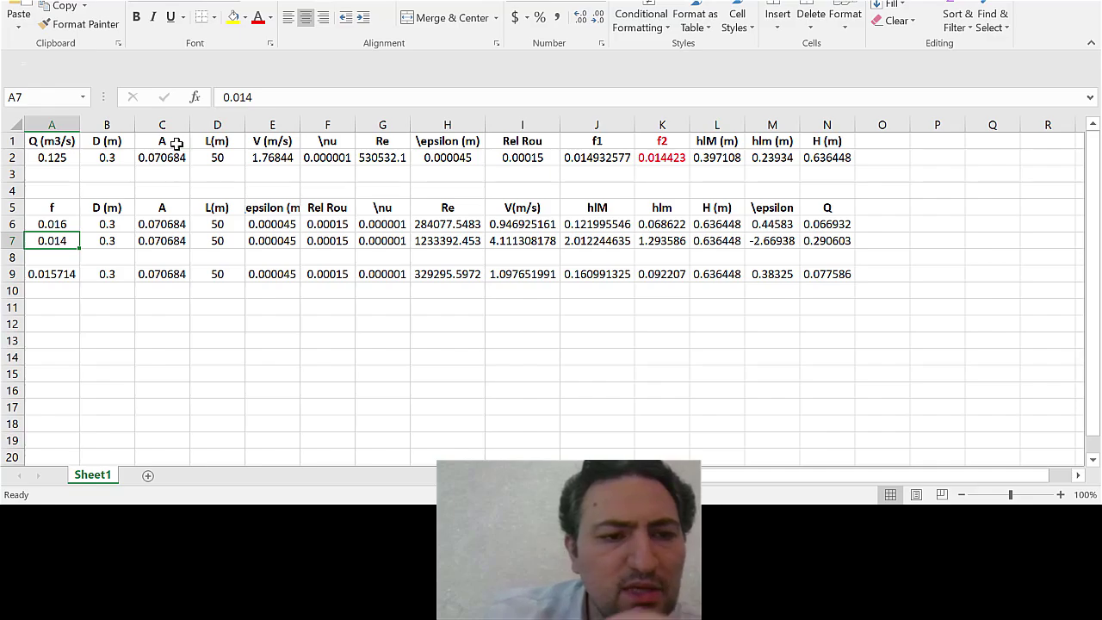
pyautogui.click(461, 222)
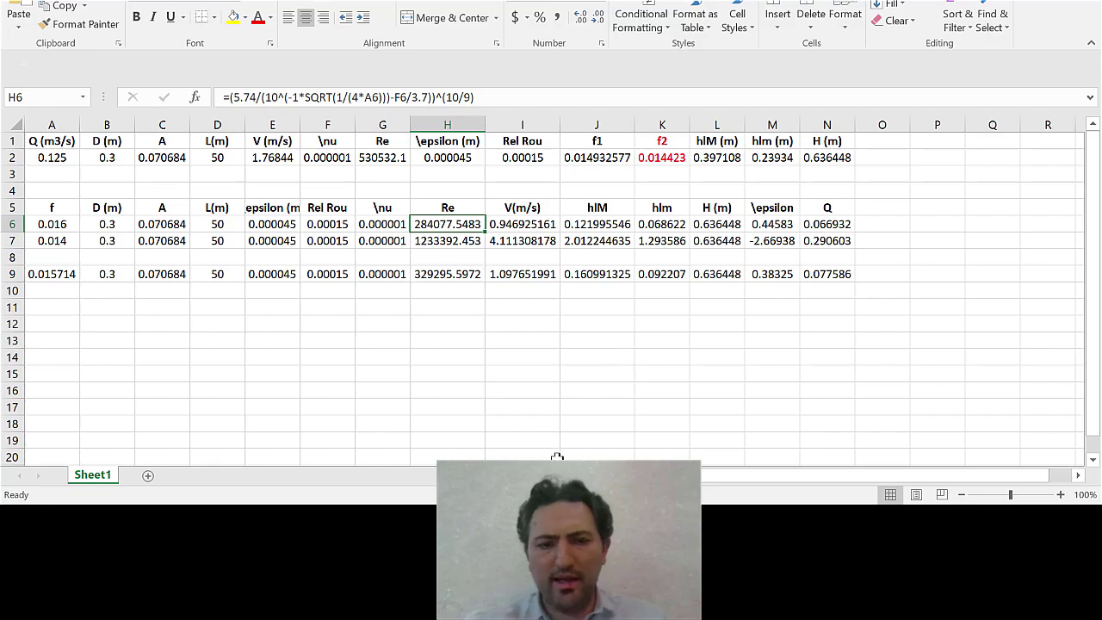
# Step: Compare the Reynolds number formula in H6 with the Moody diagram, checking the diagram twice and returning to the worksheet
pyautogui.click(505, 404)
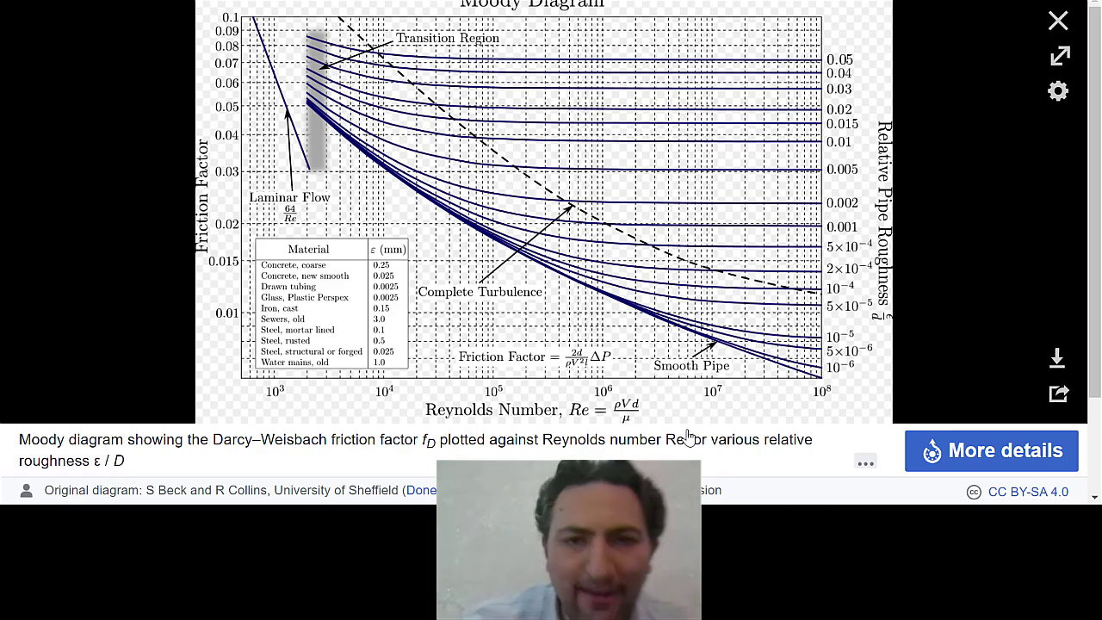
pyautogui.click(634, 438)
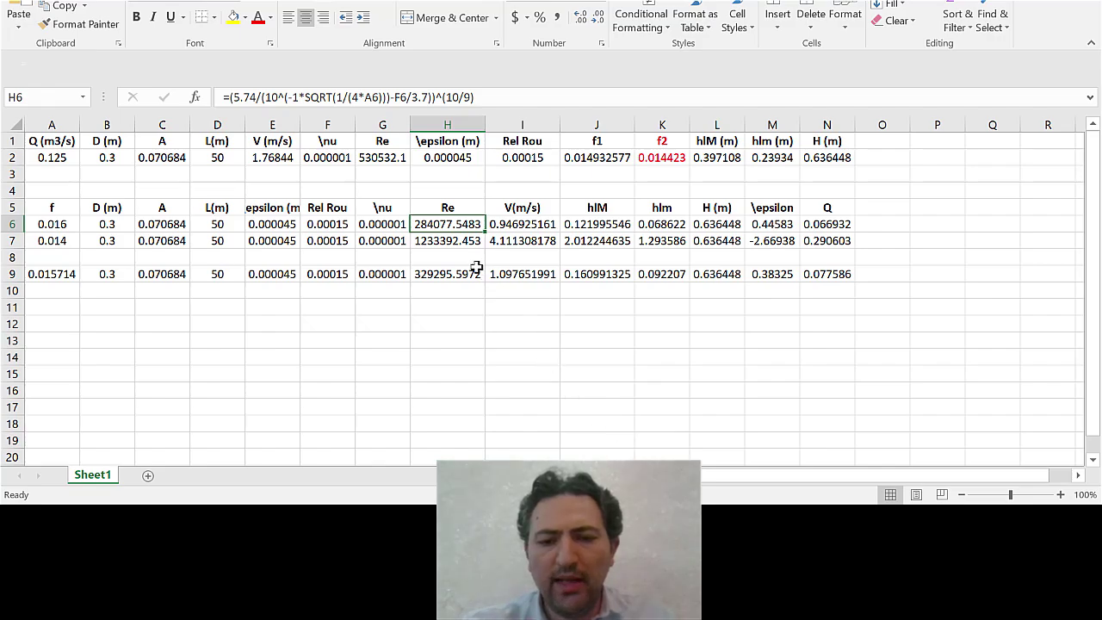
pyautogui.doubleClick(463, 225)
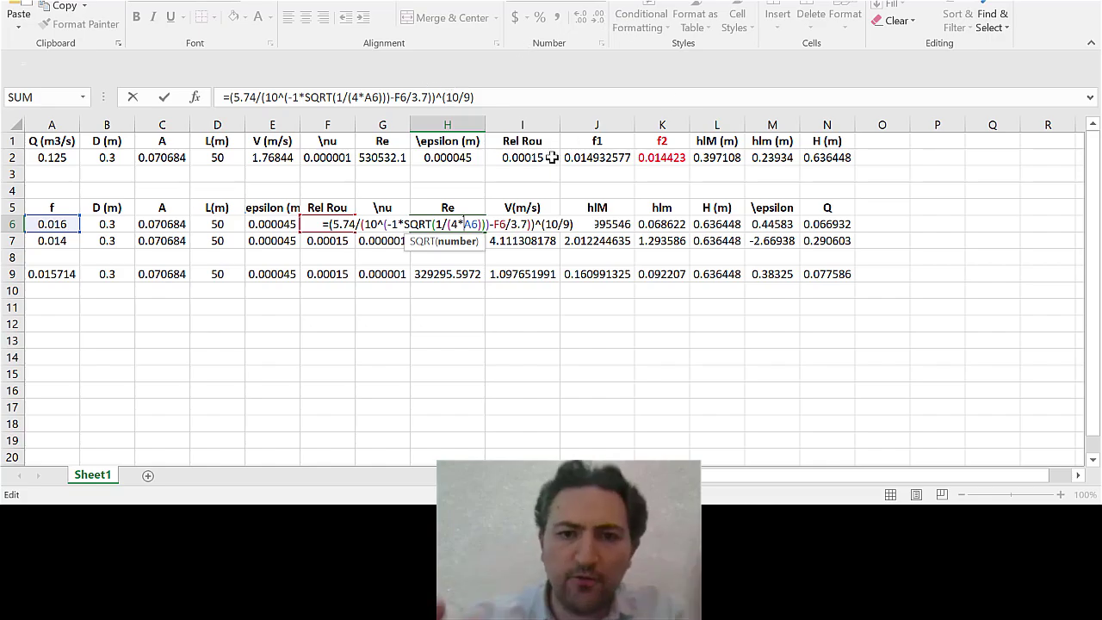
pyautogui.press('Return')
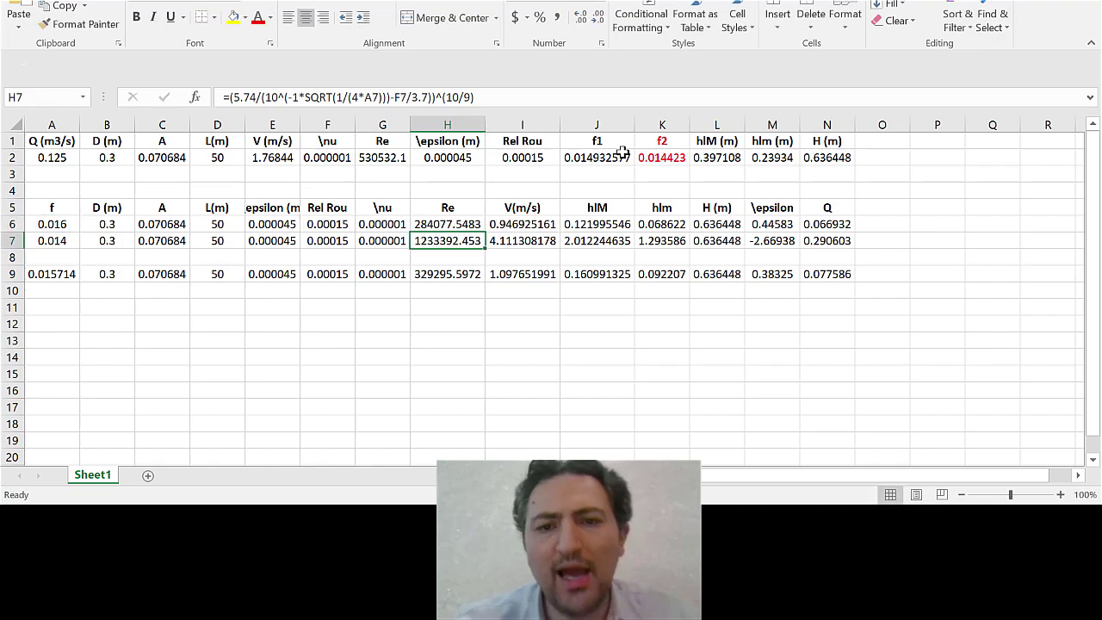
pyautogui.click(465, 226)
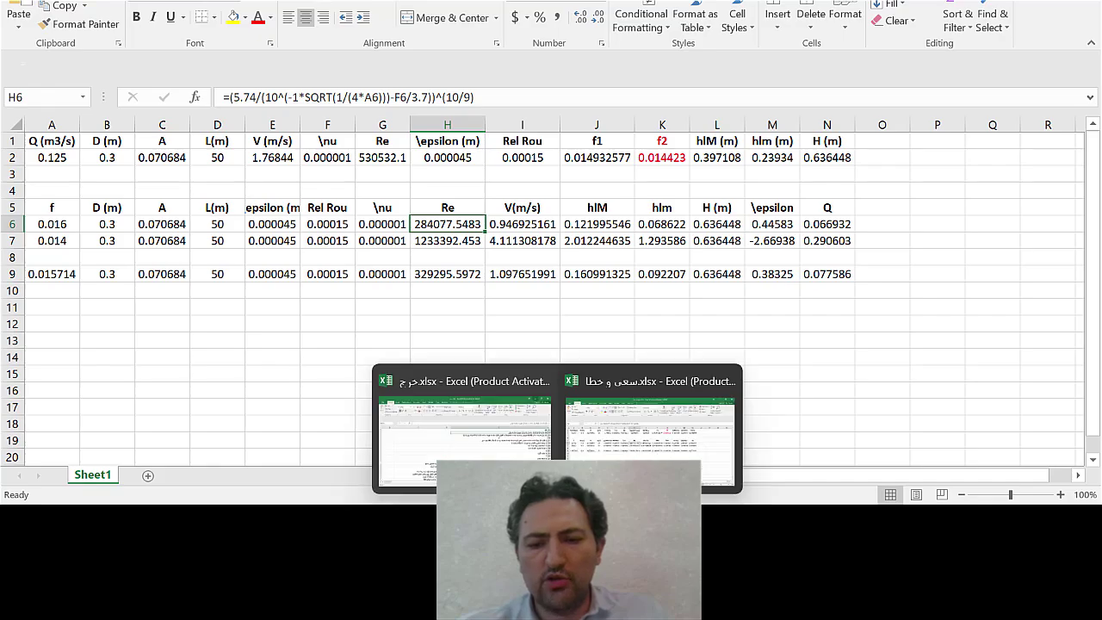
pyautogui.click(482, 405)
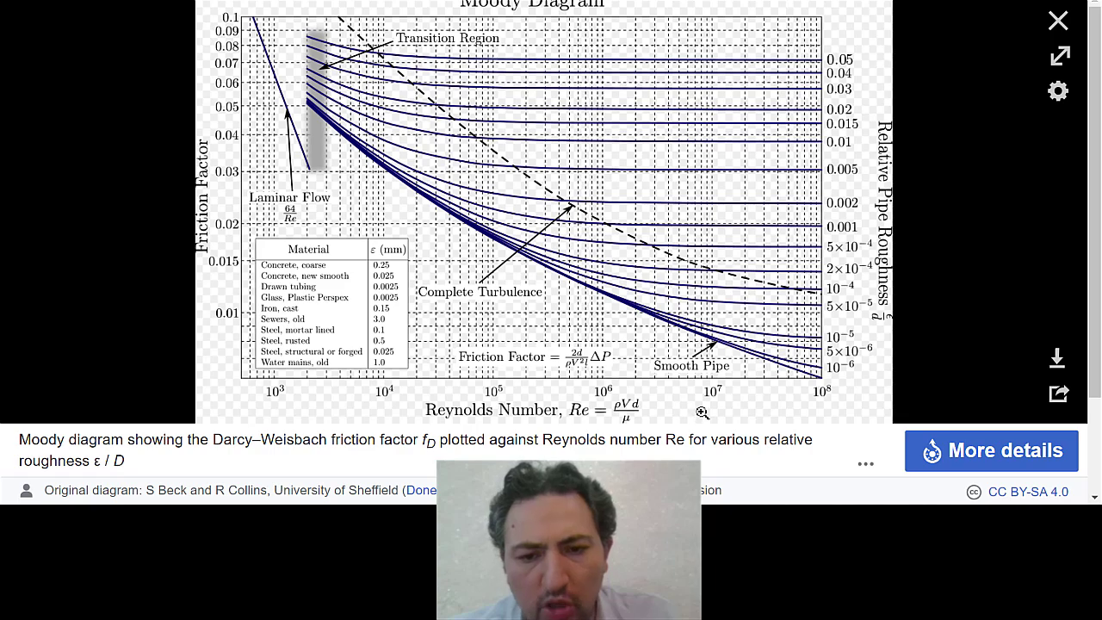
pyautogui.moveTo(564, 613)
pyautogui.click(619, 439)
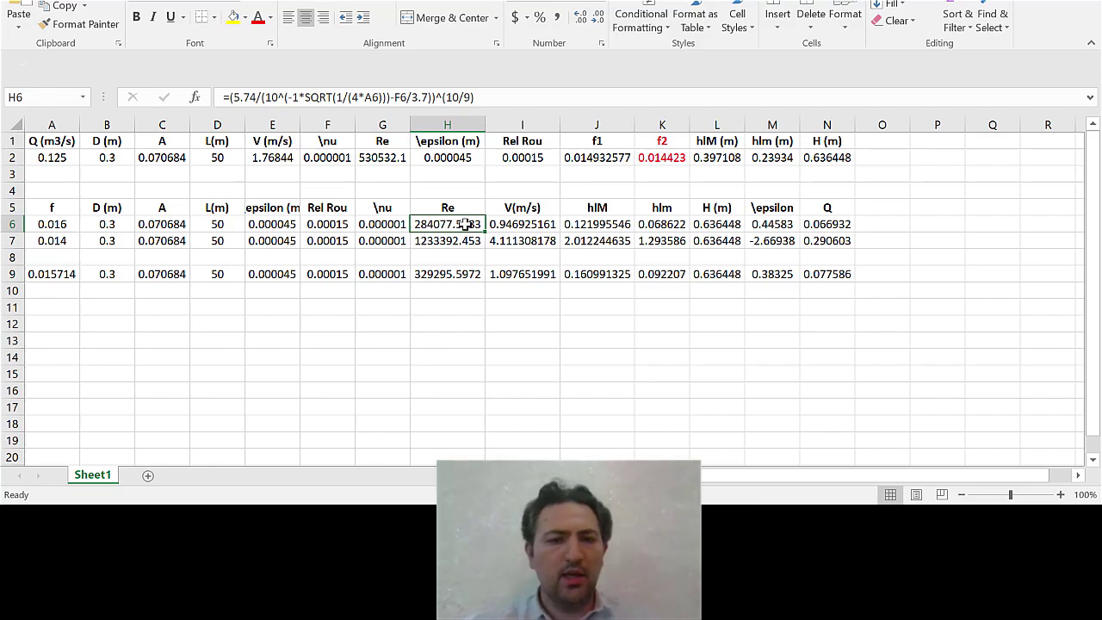
# Step: Check the velocity formula =H6*G6/B6 in I6 against the handwritten Reynolds number relation
pyautogui.click(524, 220)
pyautogui.write('=H6*G6/B6')
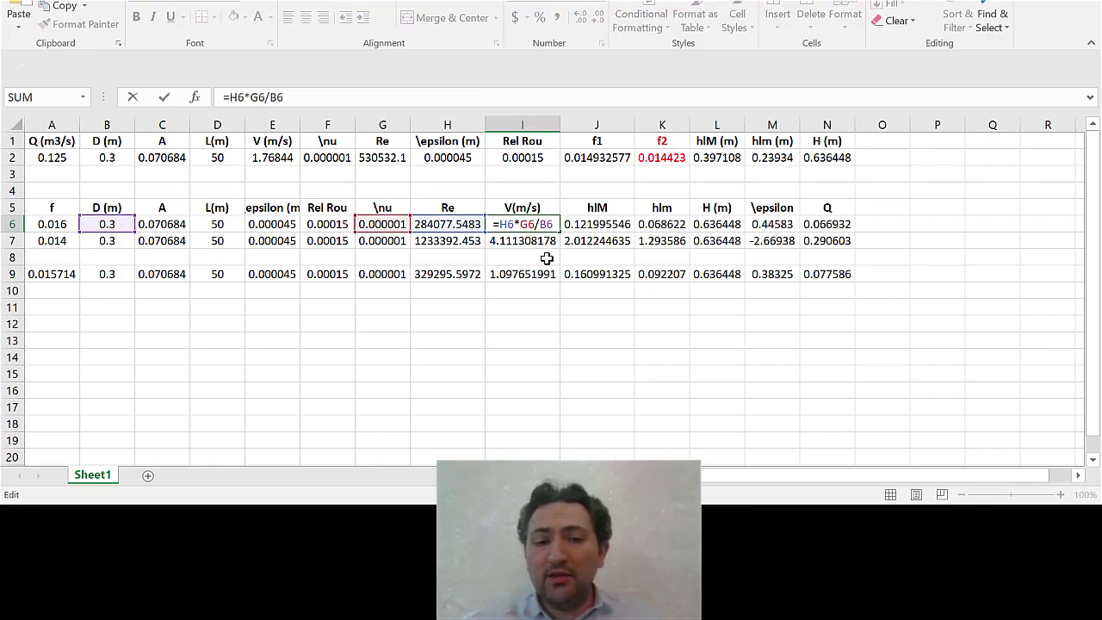
pyautogui.hotkey('alt', 'Tab')
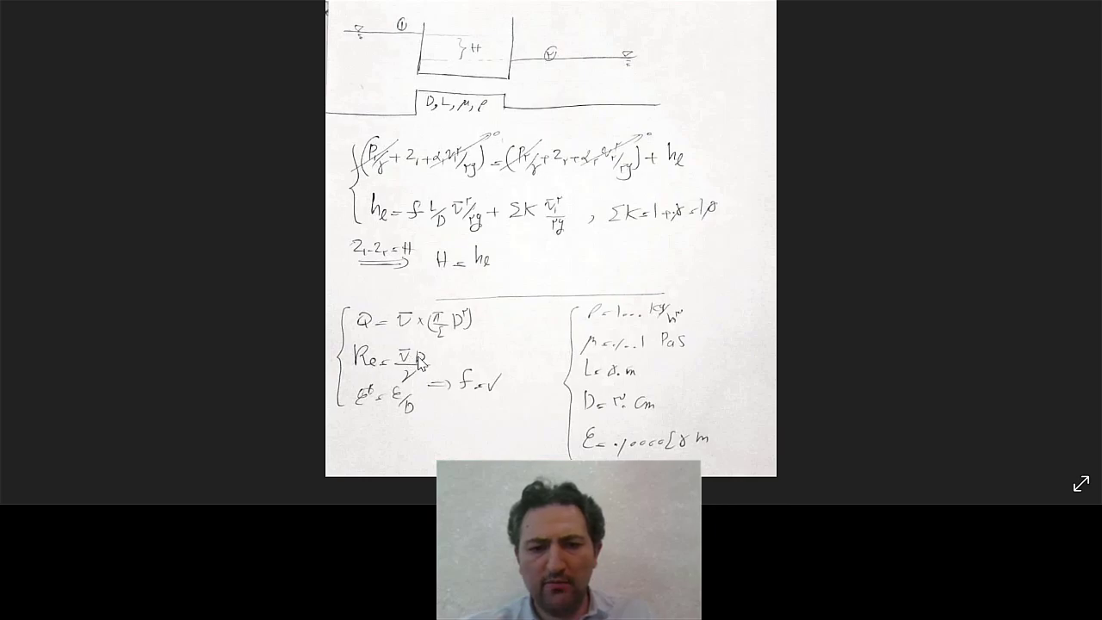
pyautogui.hotkey('alt', 'Tab')
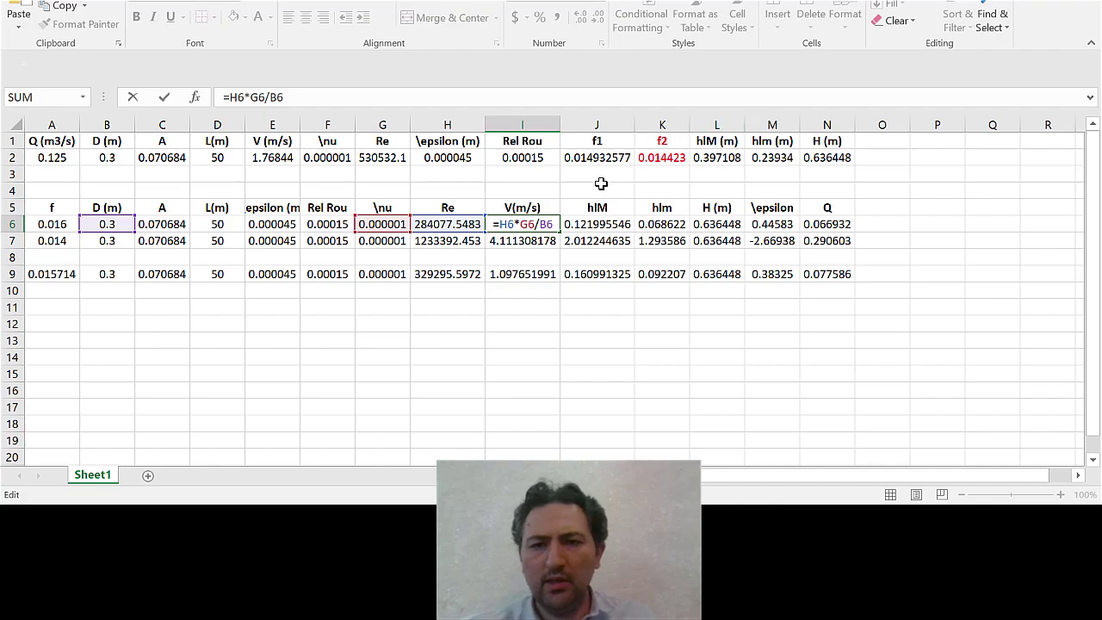
pyautogui.press('Return')
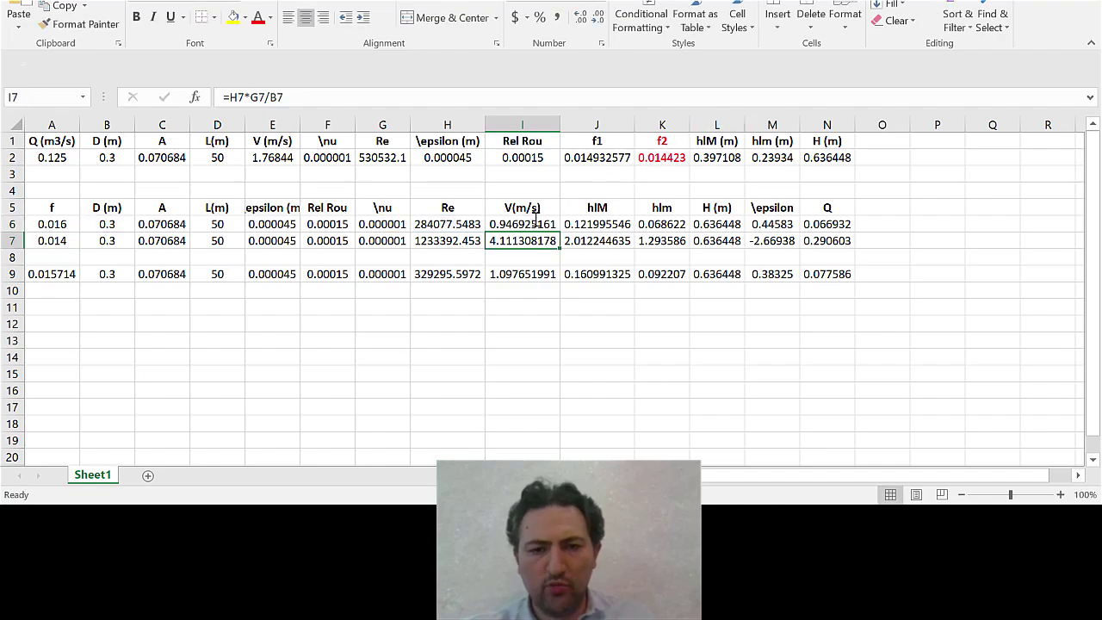
pyautogui.click(529, 223)
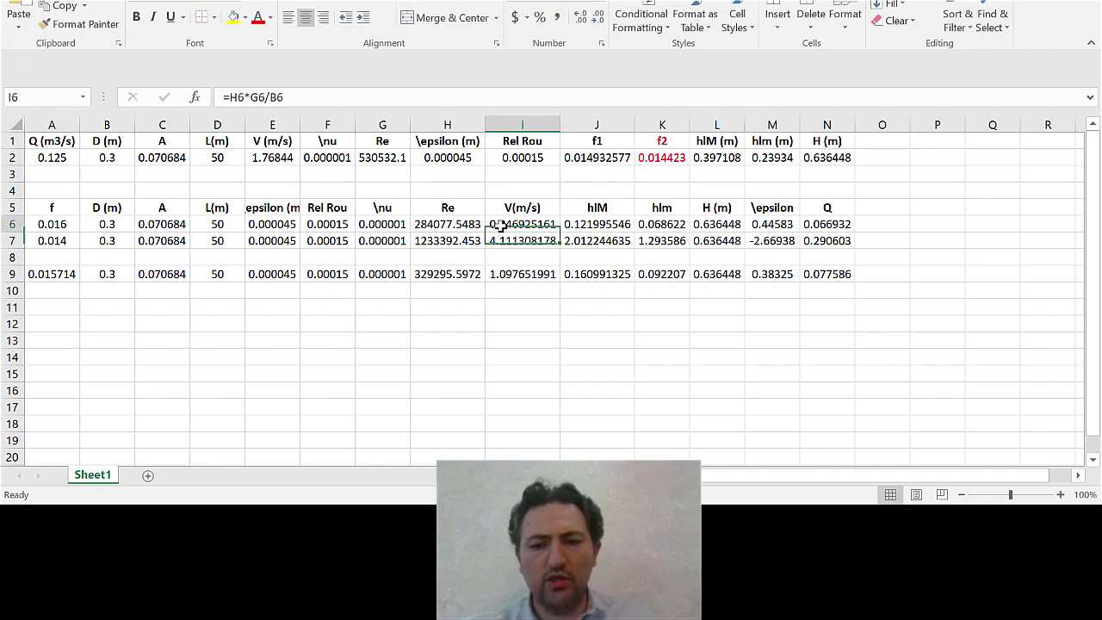
# Step: Inspect the major head loss formula in J6 and the minor head loss formula in K6
pyautogui.doubleClick(592, 224)
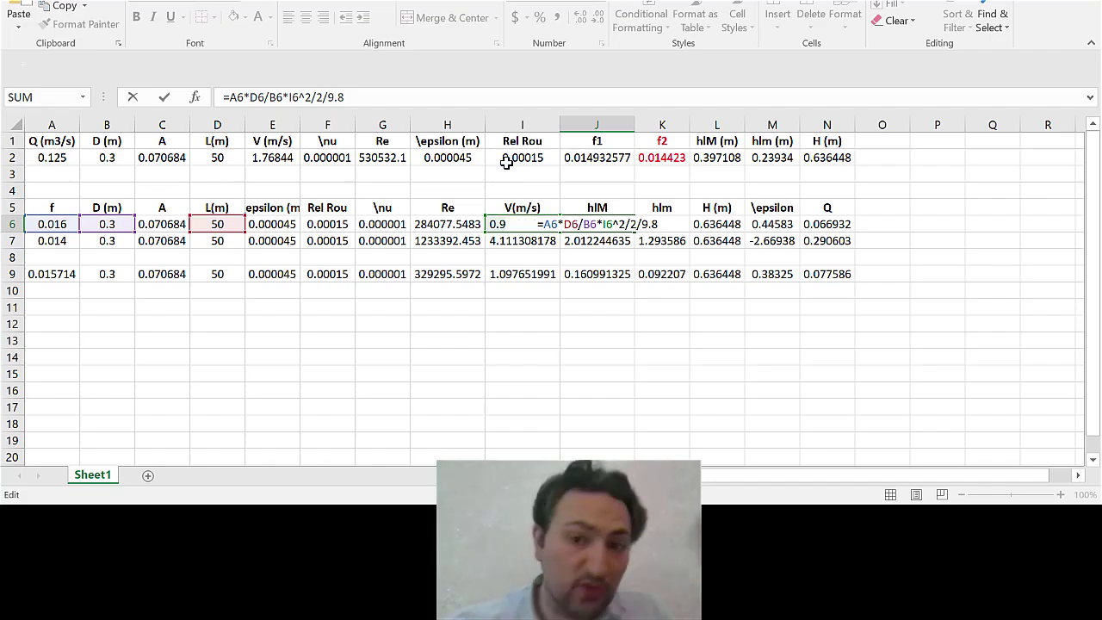
pyautogui.press('Return')
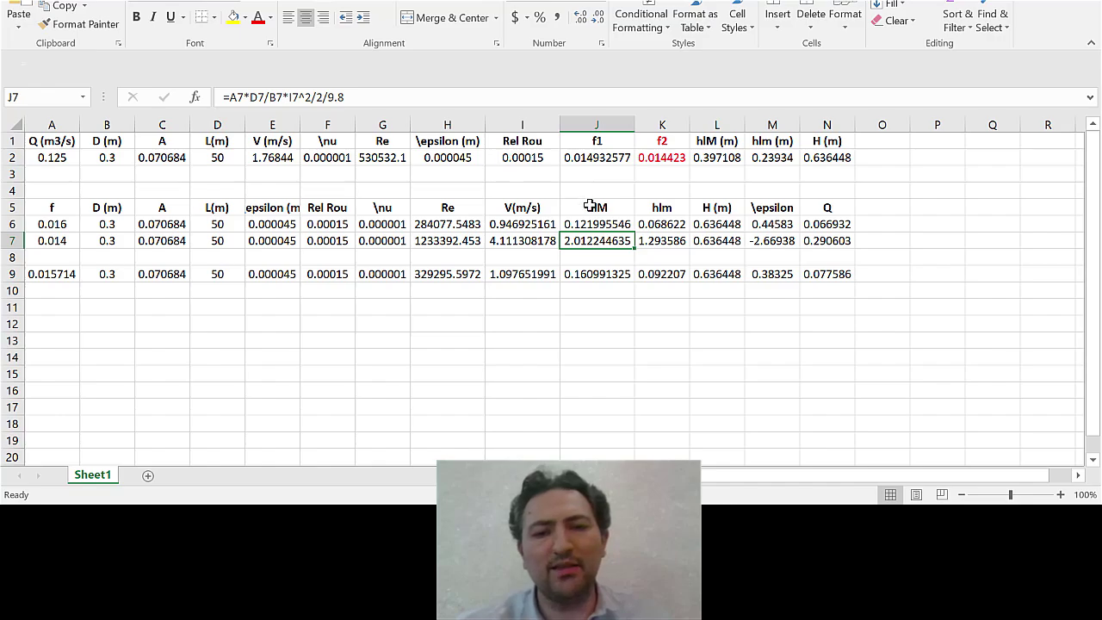
pyautogui.click(659, 224)
pyautogui.doubleClick(659, 224)
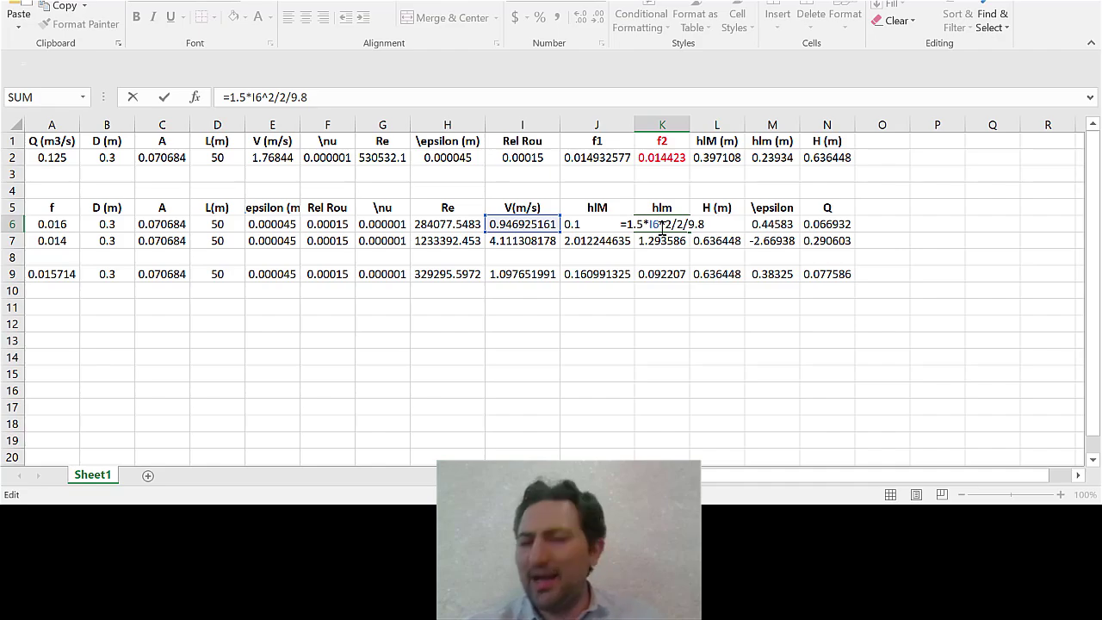
pyautogui.press('Return')
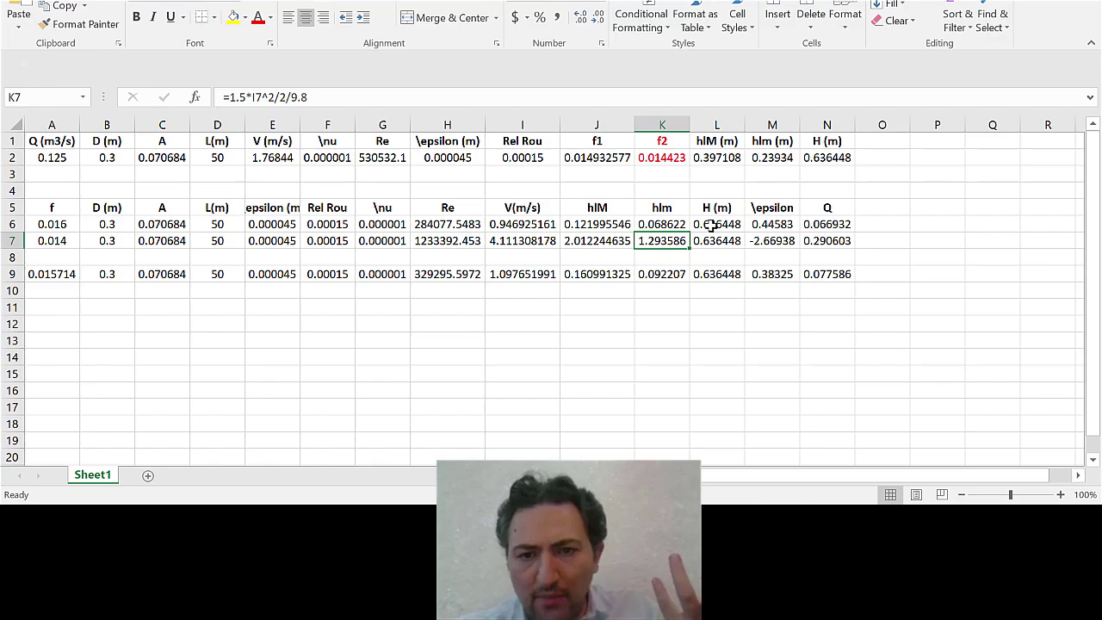
# Step: Inspect the head error formula in M6 and the flow rate formula in N6
pyautogui.click(774, 221)
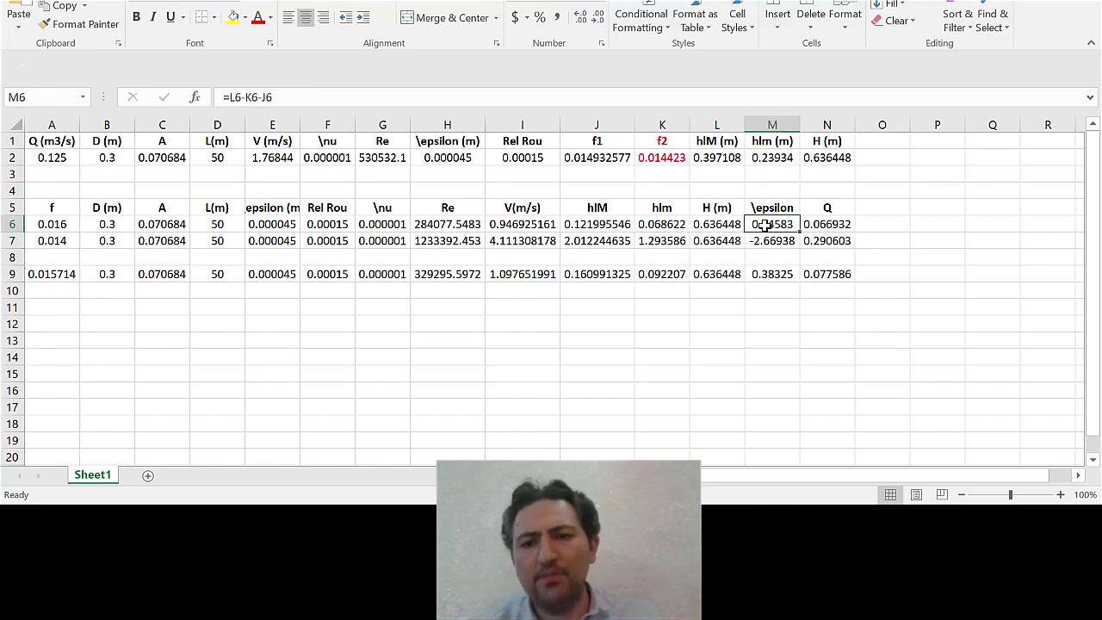
pyautogui.doubleClick(765, 226)
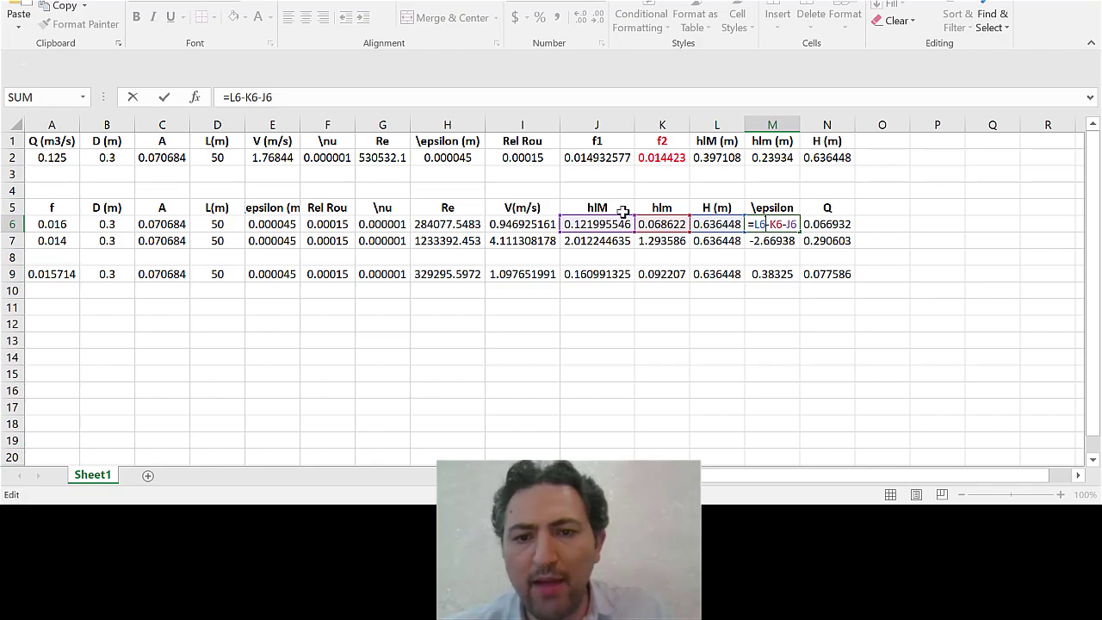
pyautogui.press('Return')
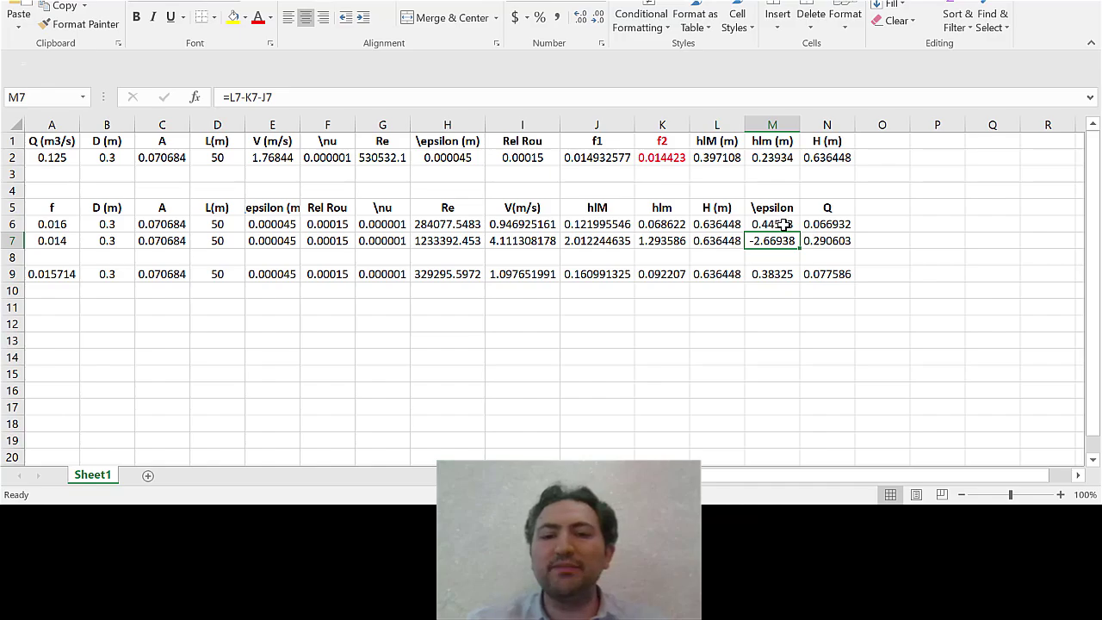
pyautogui.doubleClick(835, 225)
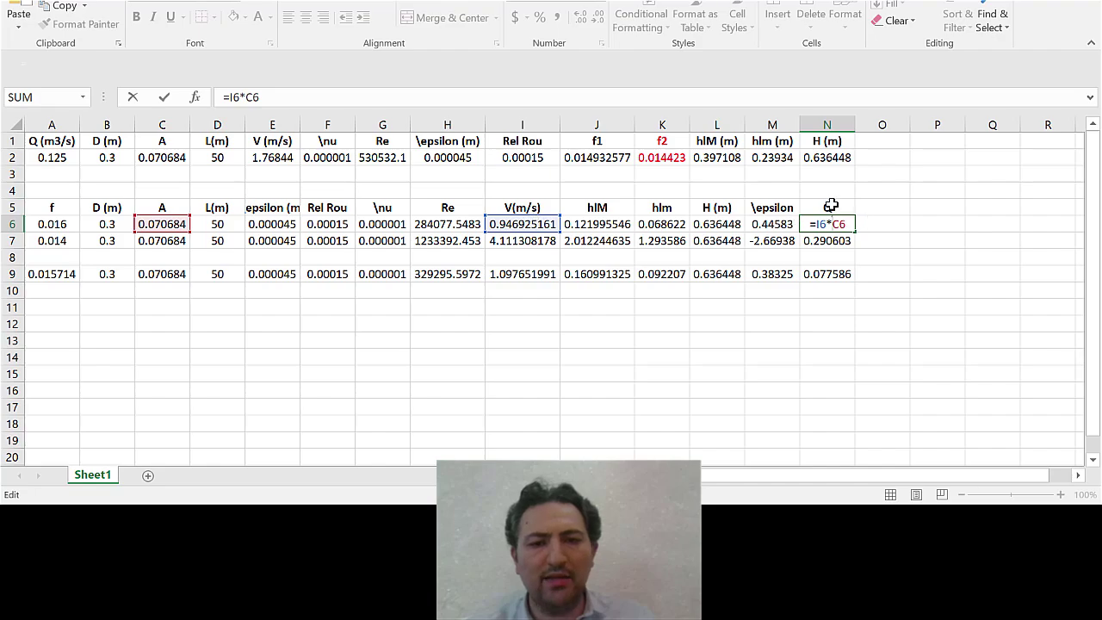
pyautogui.press('Return')
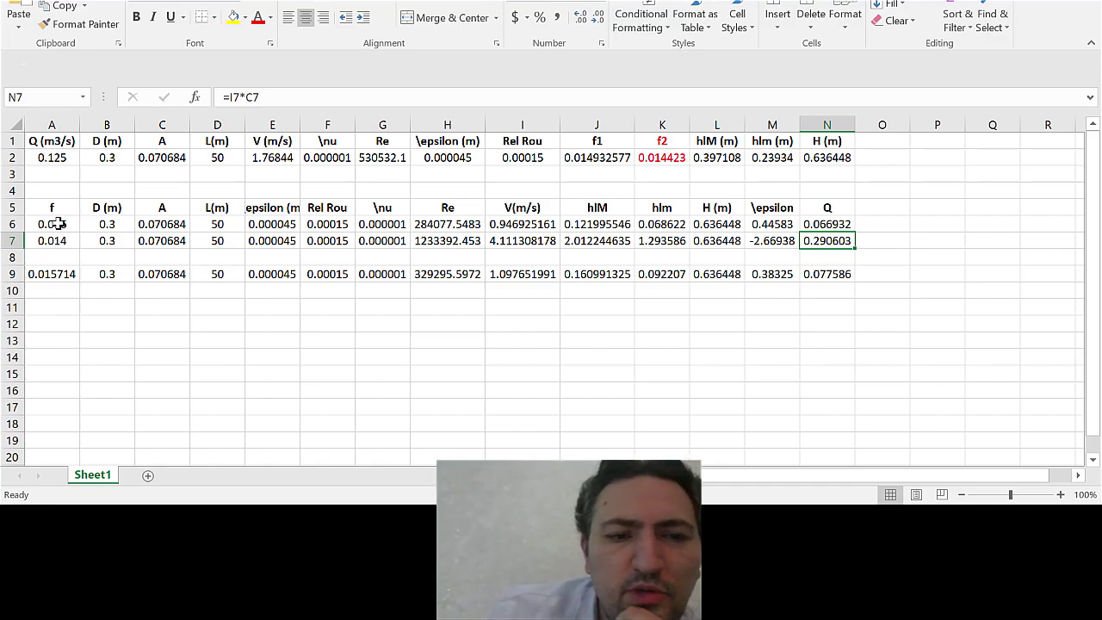
# Step: Examine the friction factor range on the Moody diagram alongside the Reynolds number formula in H7
pyautogui.click(481, 616)
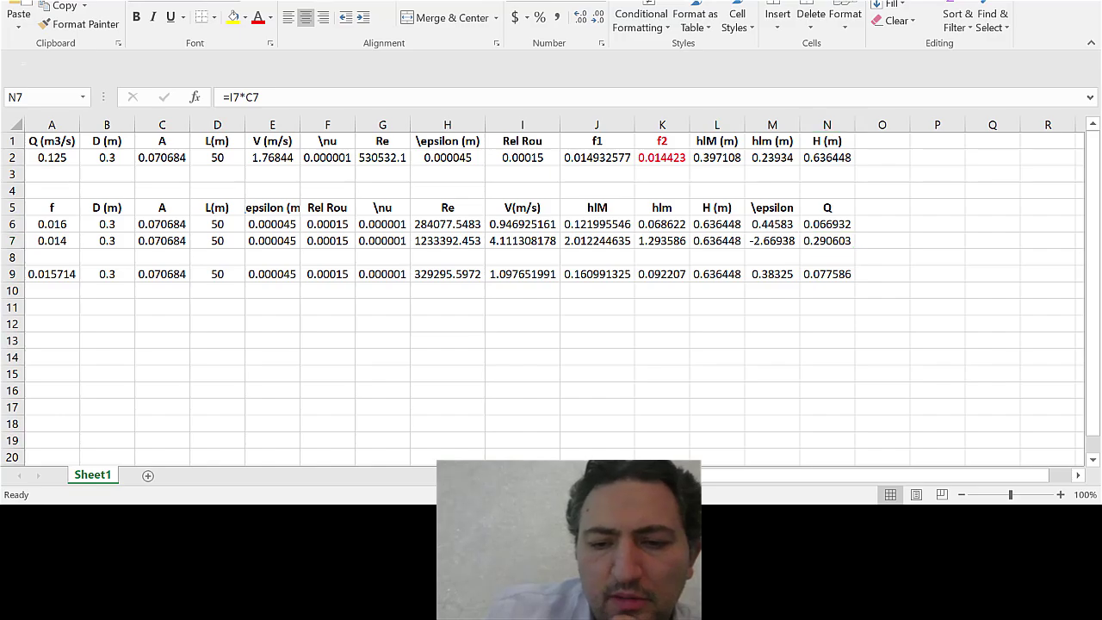
pyautogui.click(574, 429)
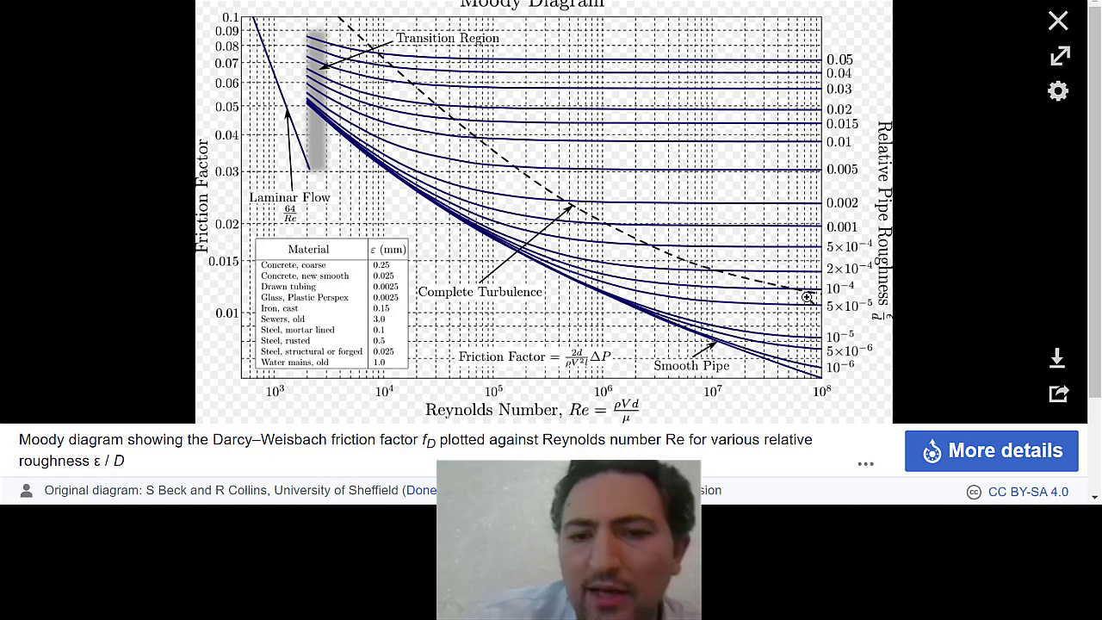
pyautogui.moveTo(553, 499)
pyautogui.click(652, 435)
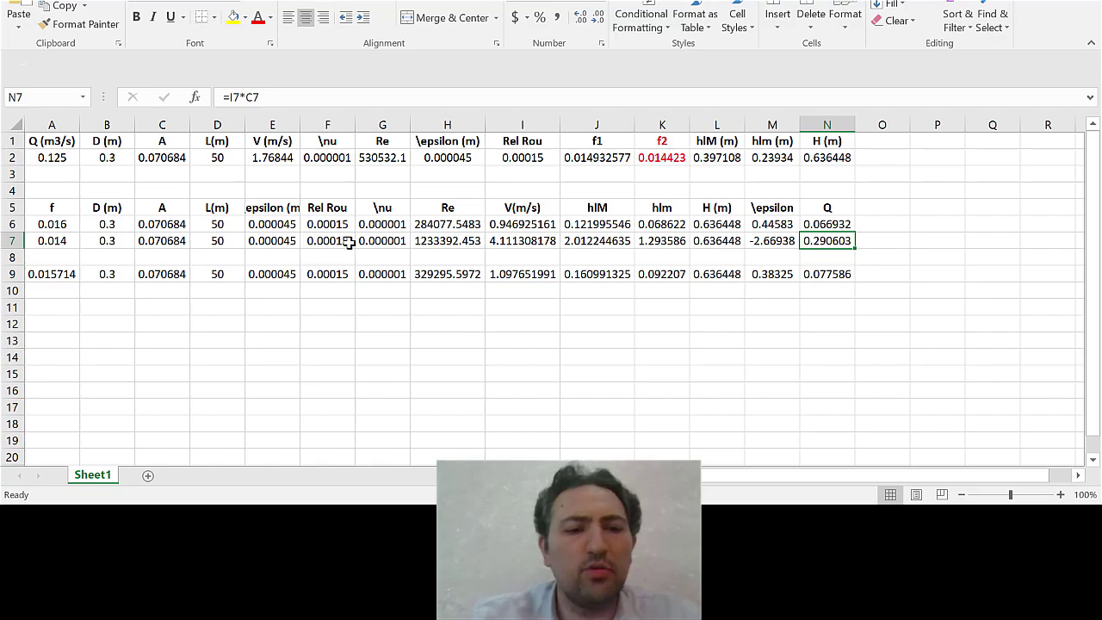
pyautogui.click(438, 242)
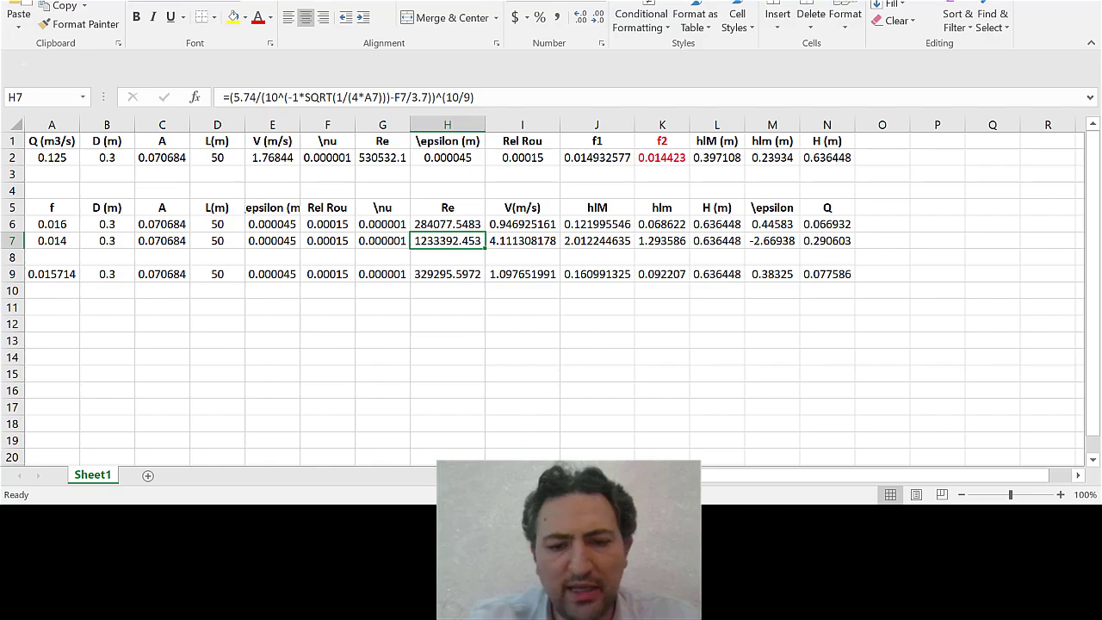
pyautogui.click(615, 405)
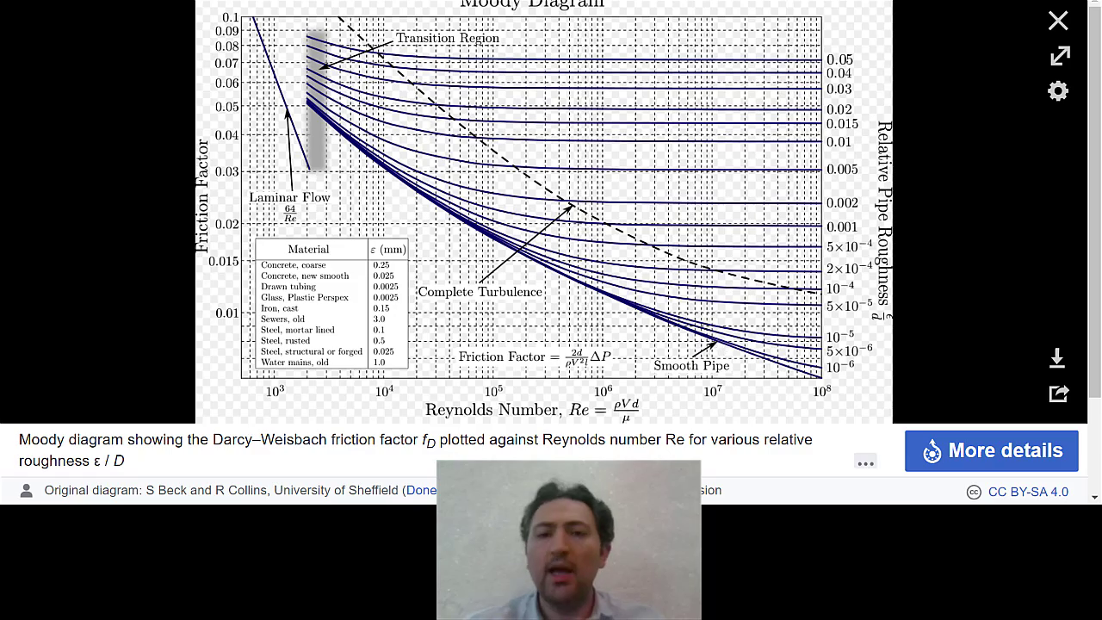
pyautogui.moveTo(551, 495)
pyautogui.click(645, 400)
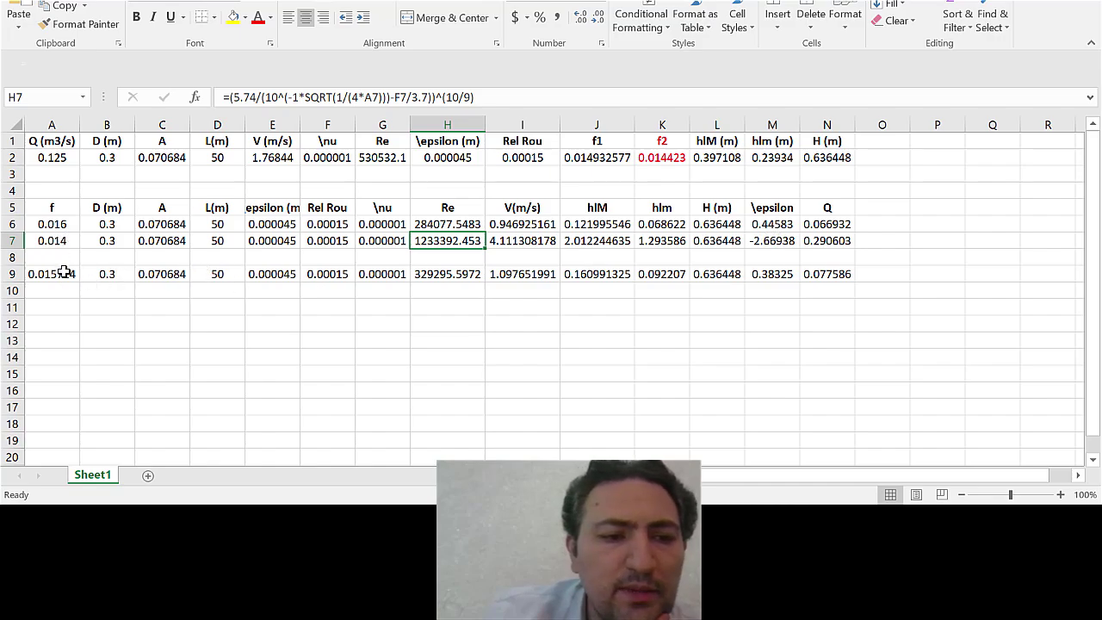
# Step: Set the friction factor guess in A6 to 0.015
pyautogui.click(68, 226)
pyautogui.doubleClick(68, 224)
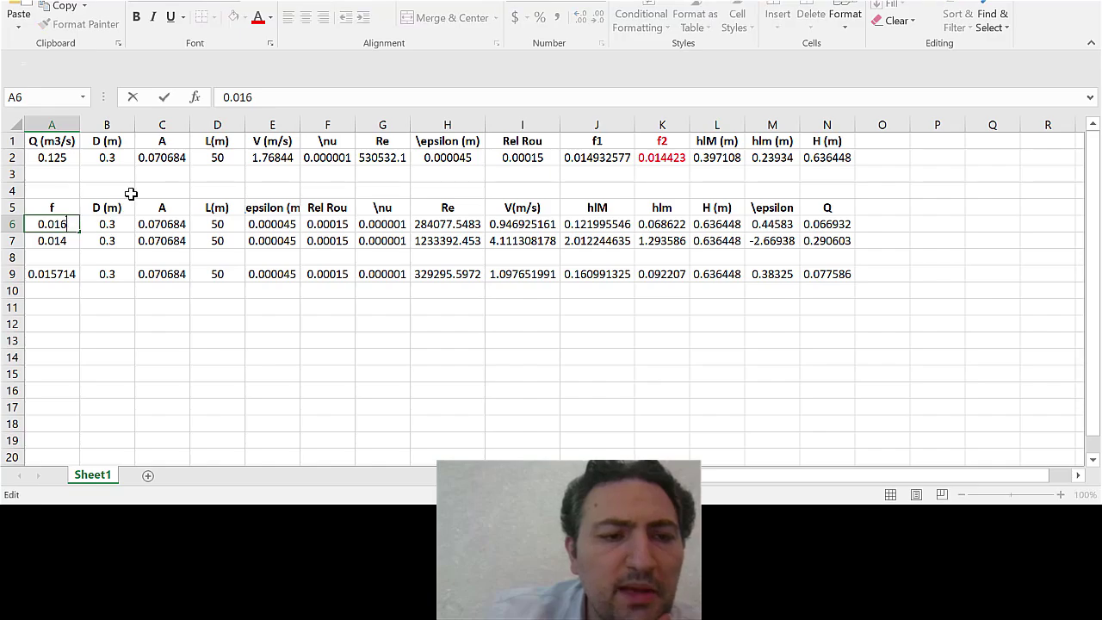
pyautogui.press('BackSpace')
pyautogui.write('5')
pyautogui.press('Return')
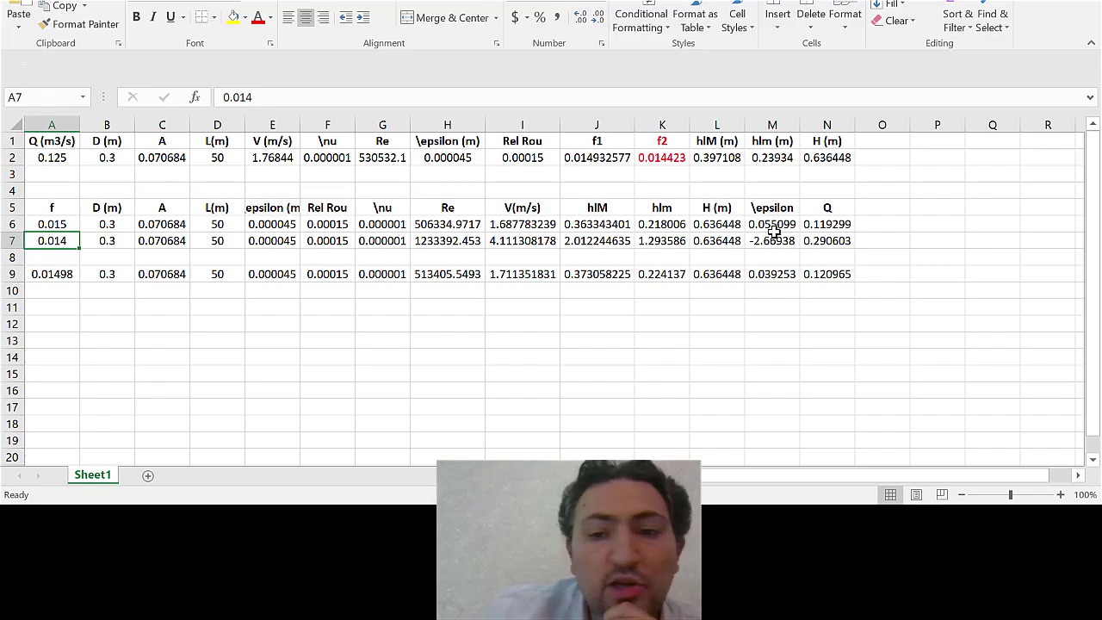
# Step: Review the interpolated friction factor formula in A9, the Reynolds number formula in H9 and the guess in A6
pyautogui.click(53, 277)
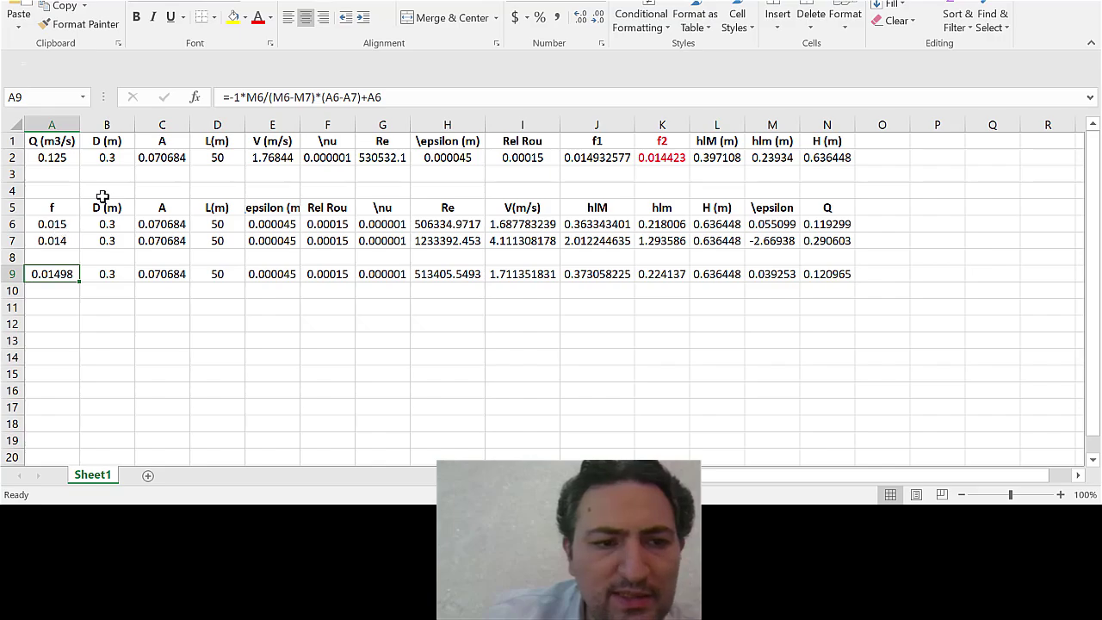
pyautogui.press('Down')
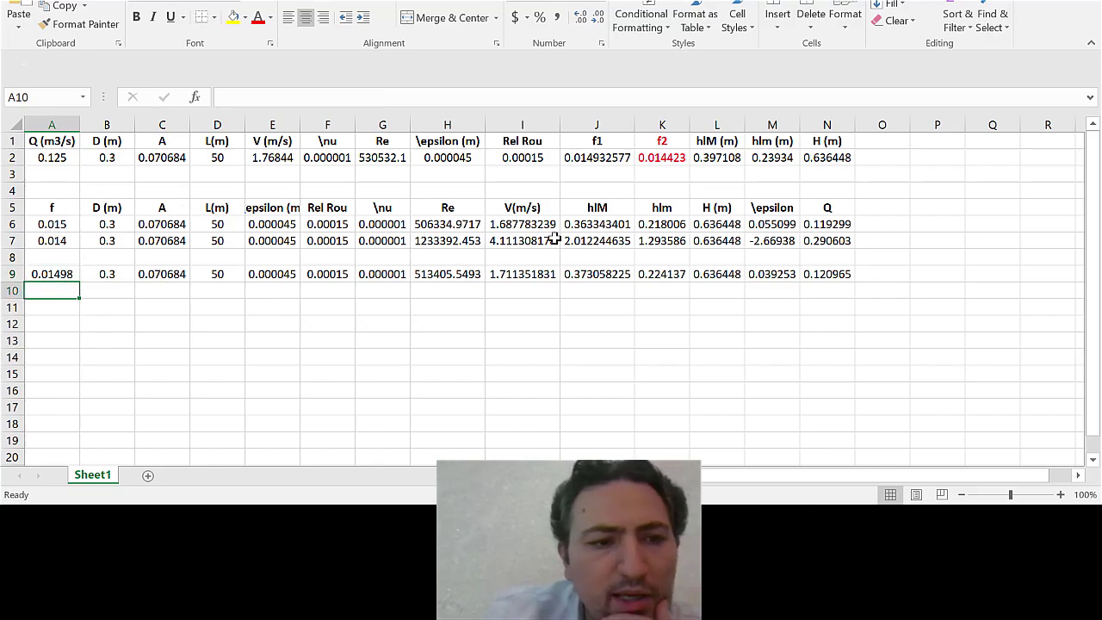
pyautogui.click(60, 271)
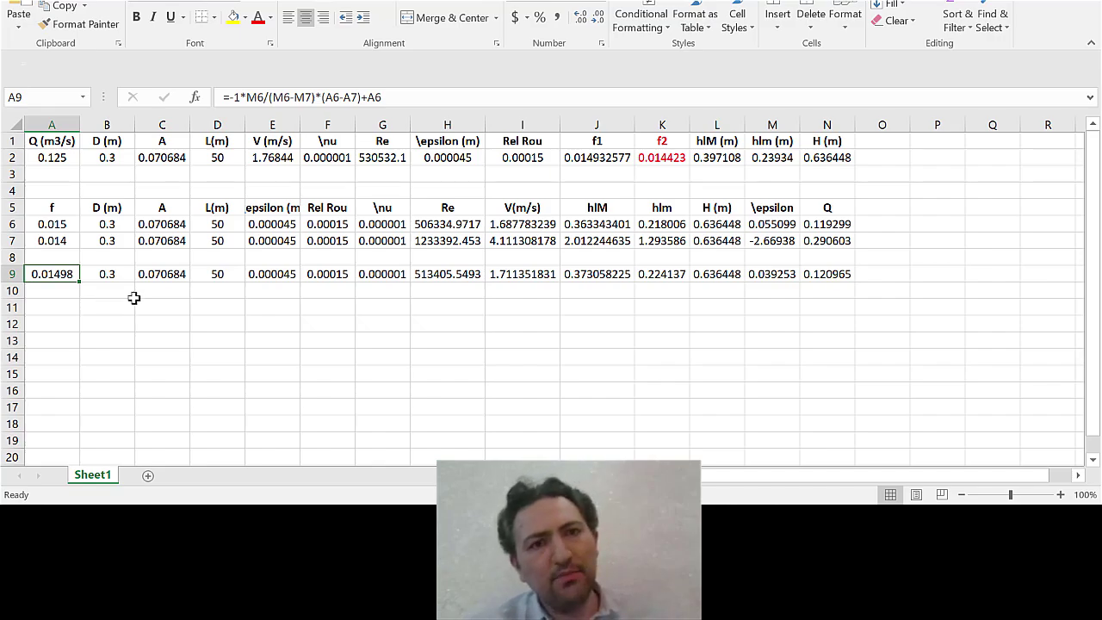
pyautogui.click(468, 274)
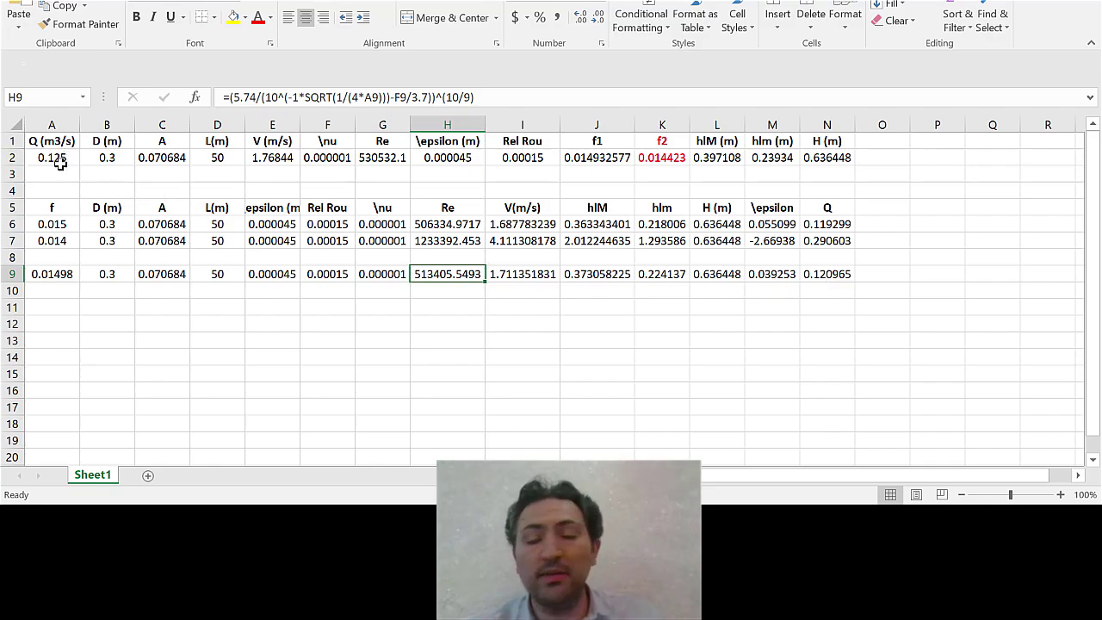
pyautogui.click(61, 274)
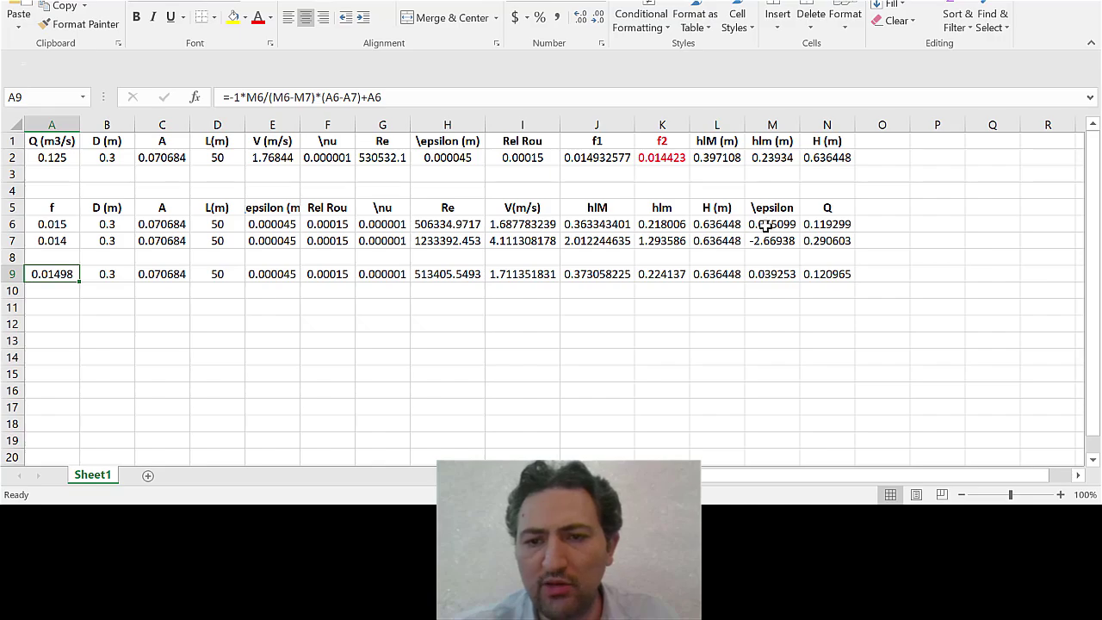
pyautogui.click(71, 224)
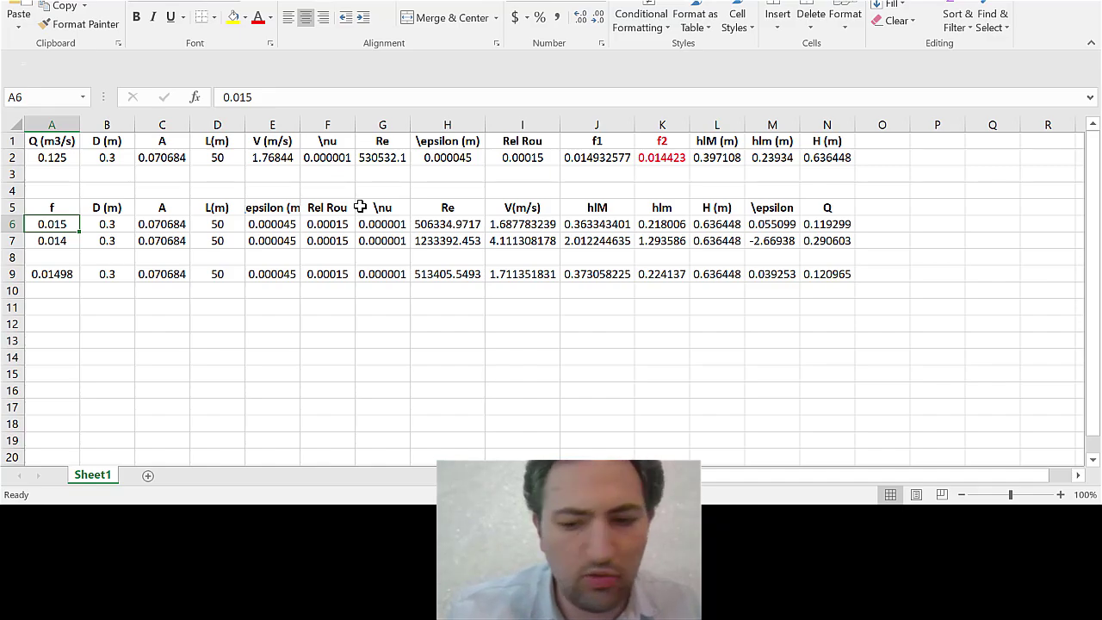
# Step: Try the interpolated value 0.01498 as the new friction factor guess in A6
pyautogui.write('.01')
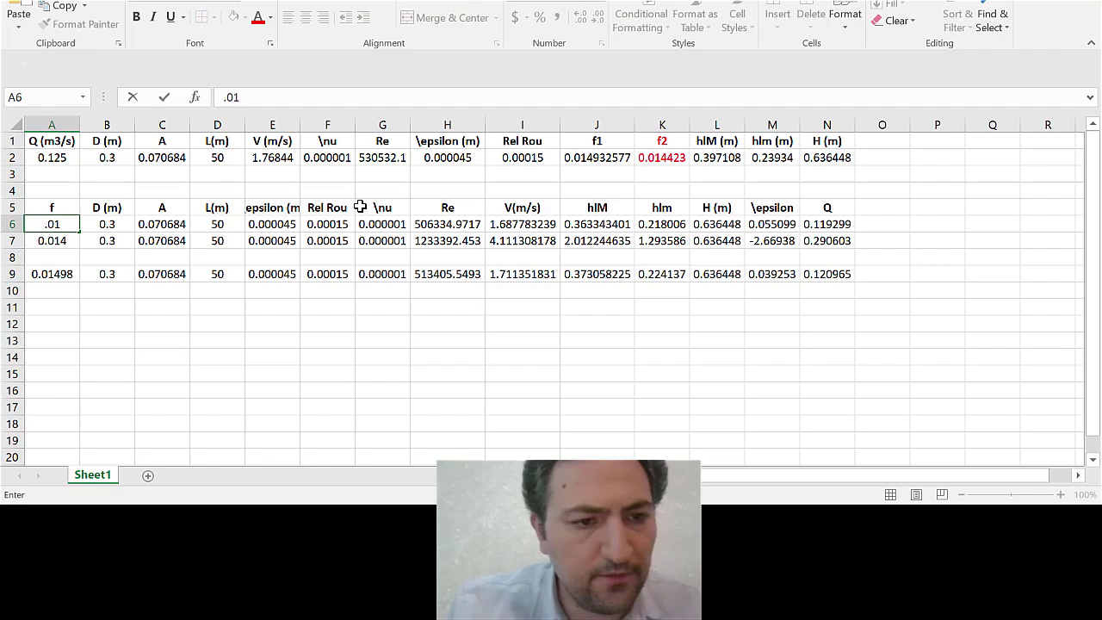
pyautogui.write('498')
pyautogui.press('Return')
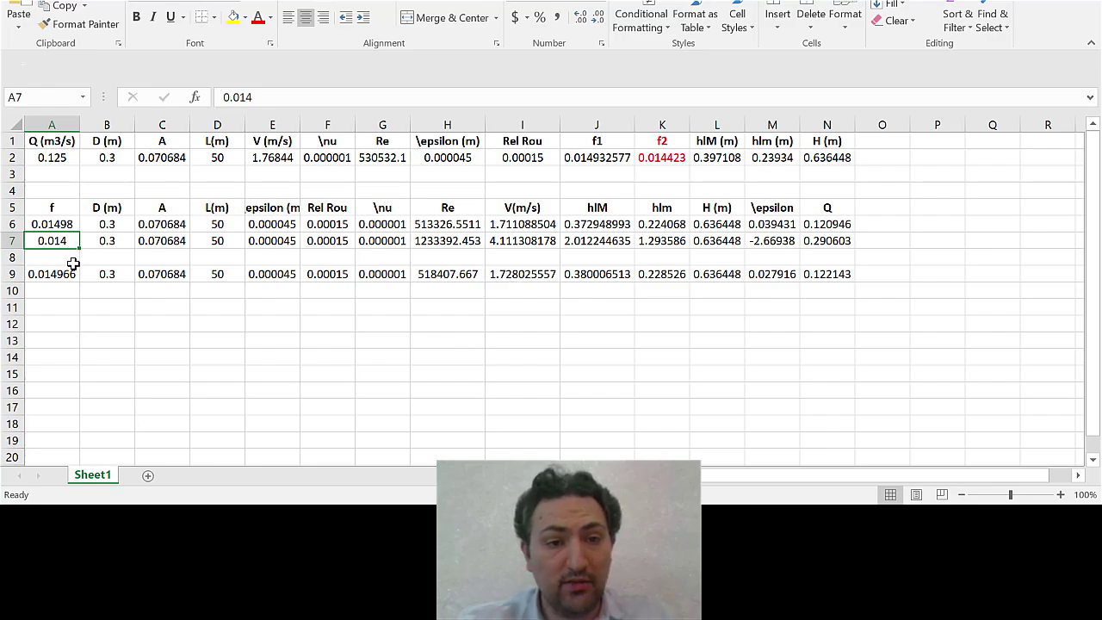
# Step: Try the next interpolated friction factor, 0.014966, as the guess in A6
pyautogui.click(57, 224)
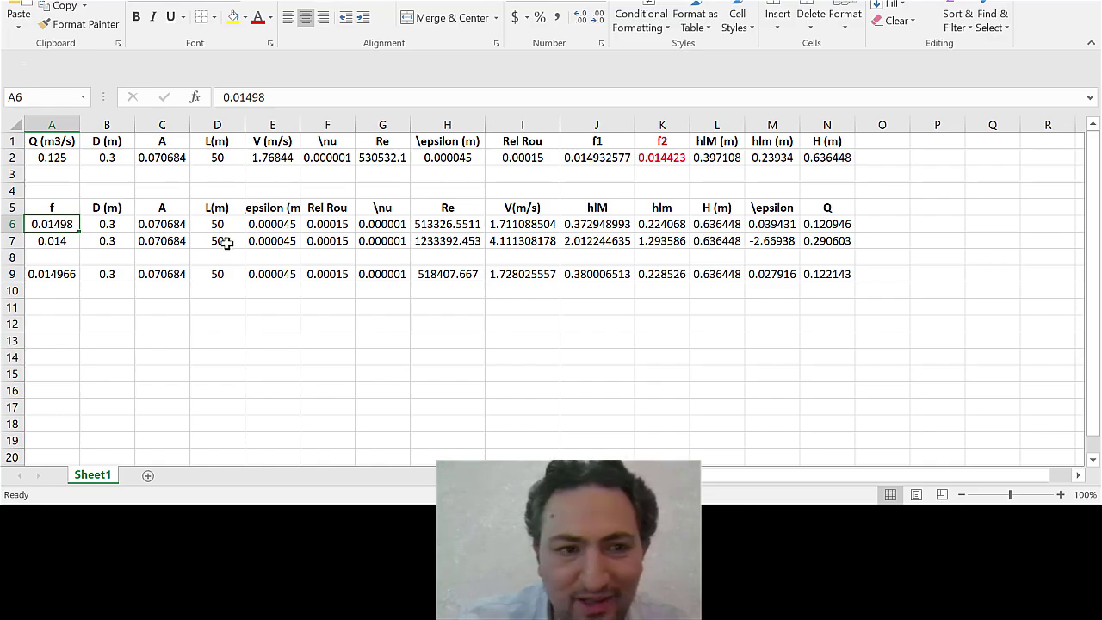
pyautogui.write('.0')
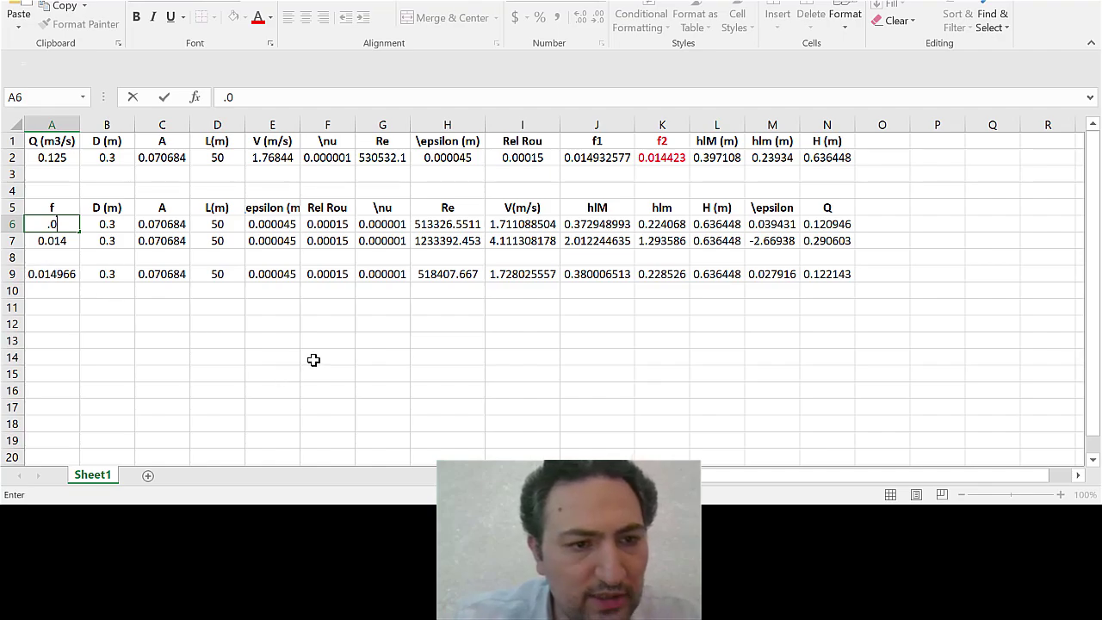
pyautogui.write('14966')
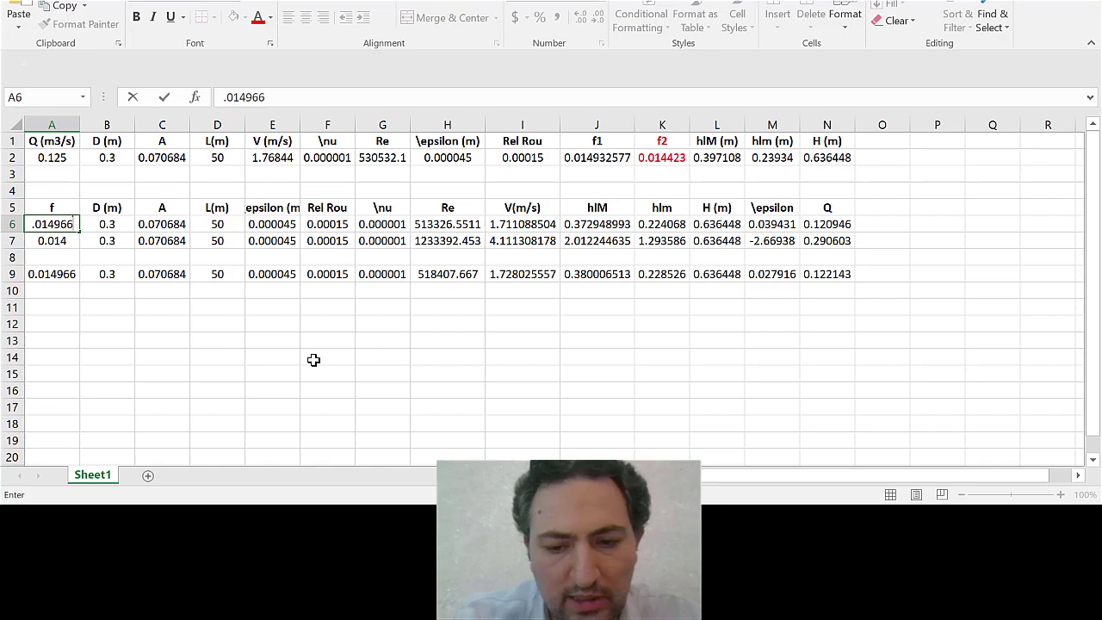
pyautogui.press('Return')
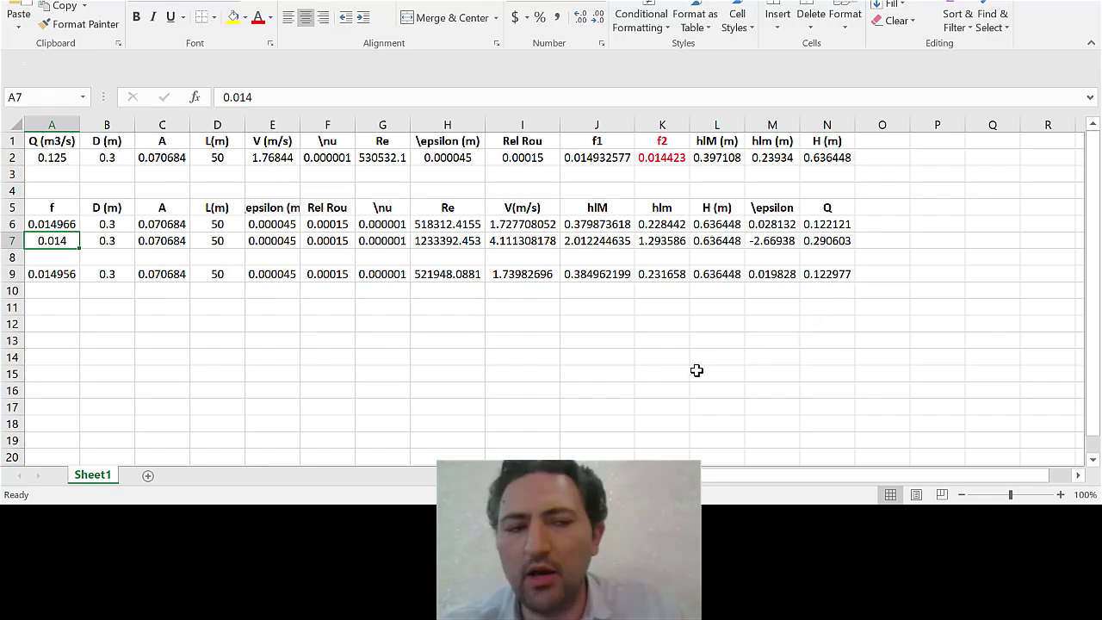
# Step: Try 0.01496 as the friction factor guess in A6, and return the guess to 0.015
pyautogui.press('Up')
pyautogui.write('0.01496')
pyautogui.hotkey('ctrl', 'Return')
pyautogui.write('0.015')
pyautogui.hotkey('ctrl', 'Return')
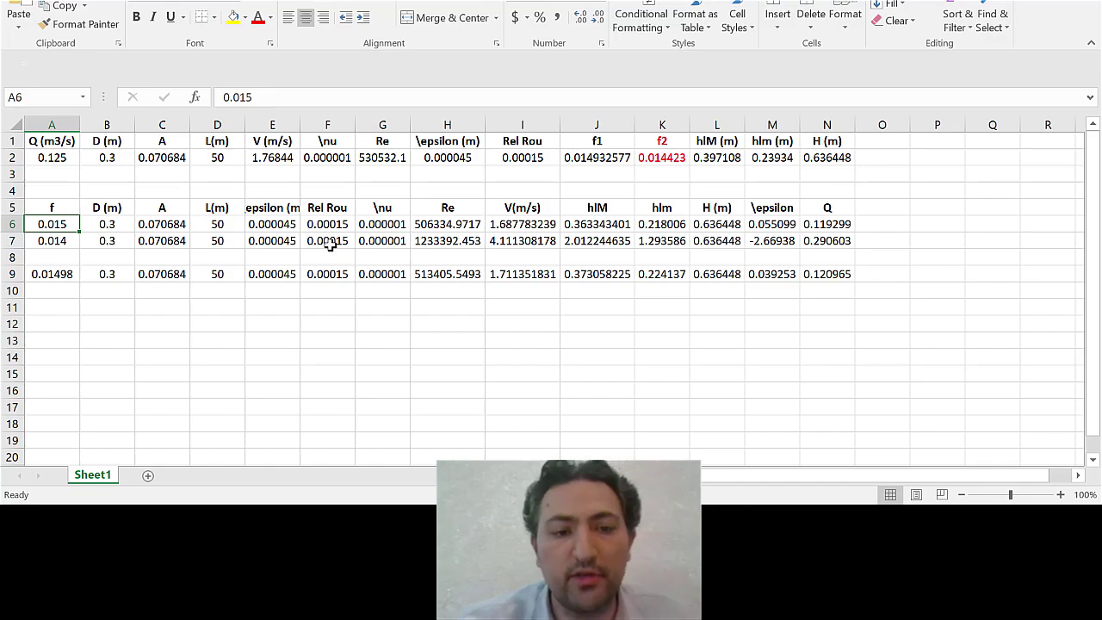
# Step: Check the handwritten reservoir equations and switch to the Moody diagram in the browser to examine the friction factor curves
pyautogui.hotkey('alt', 'Tab')
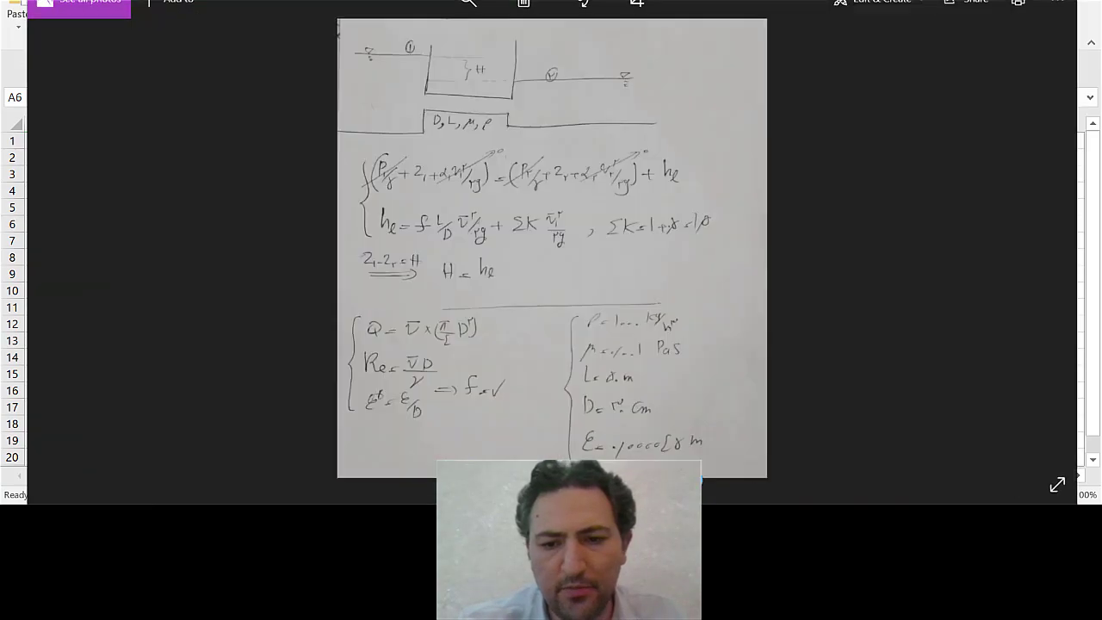
pyautogui.hotkey('alt', 'Tab')
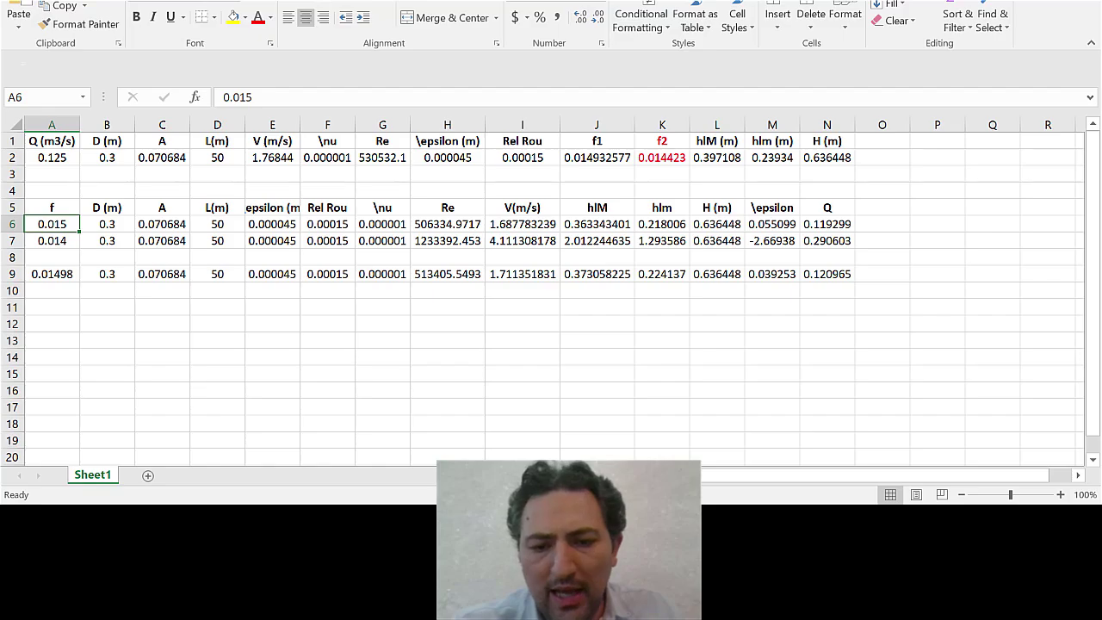
pyautogui.hotkey('alt', 'Tab')
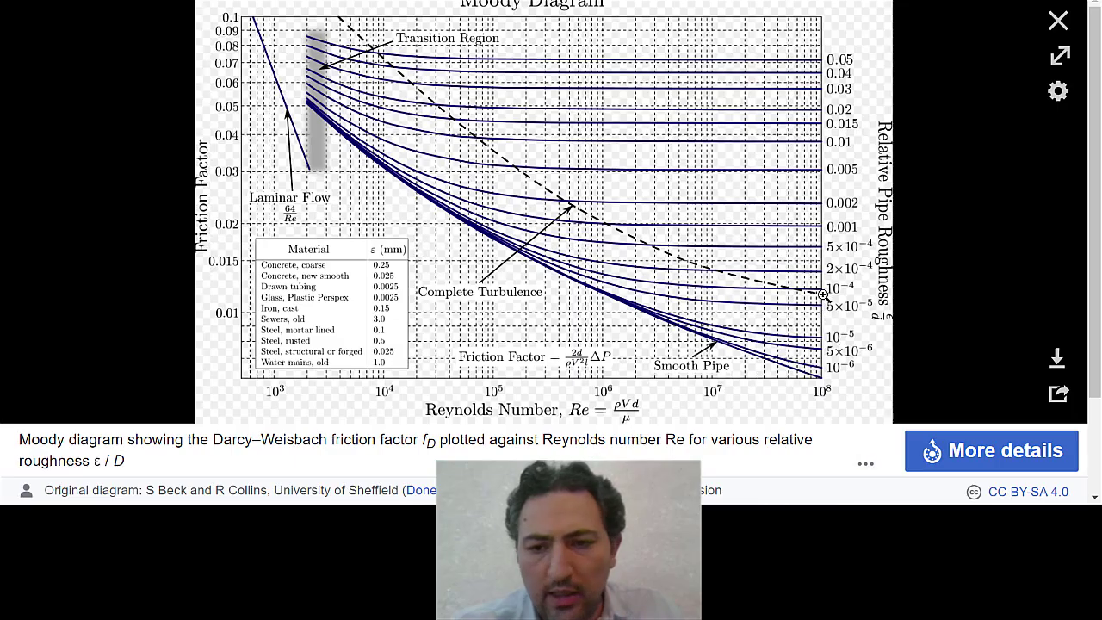